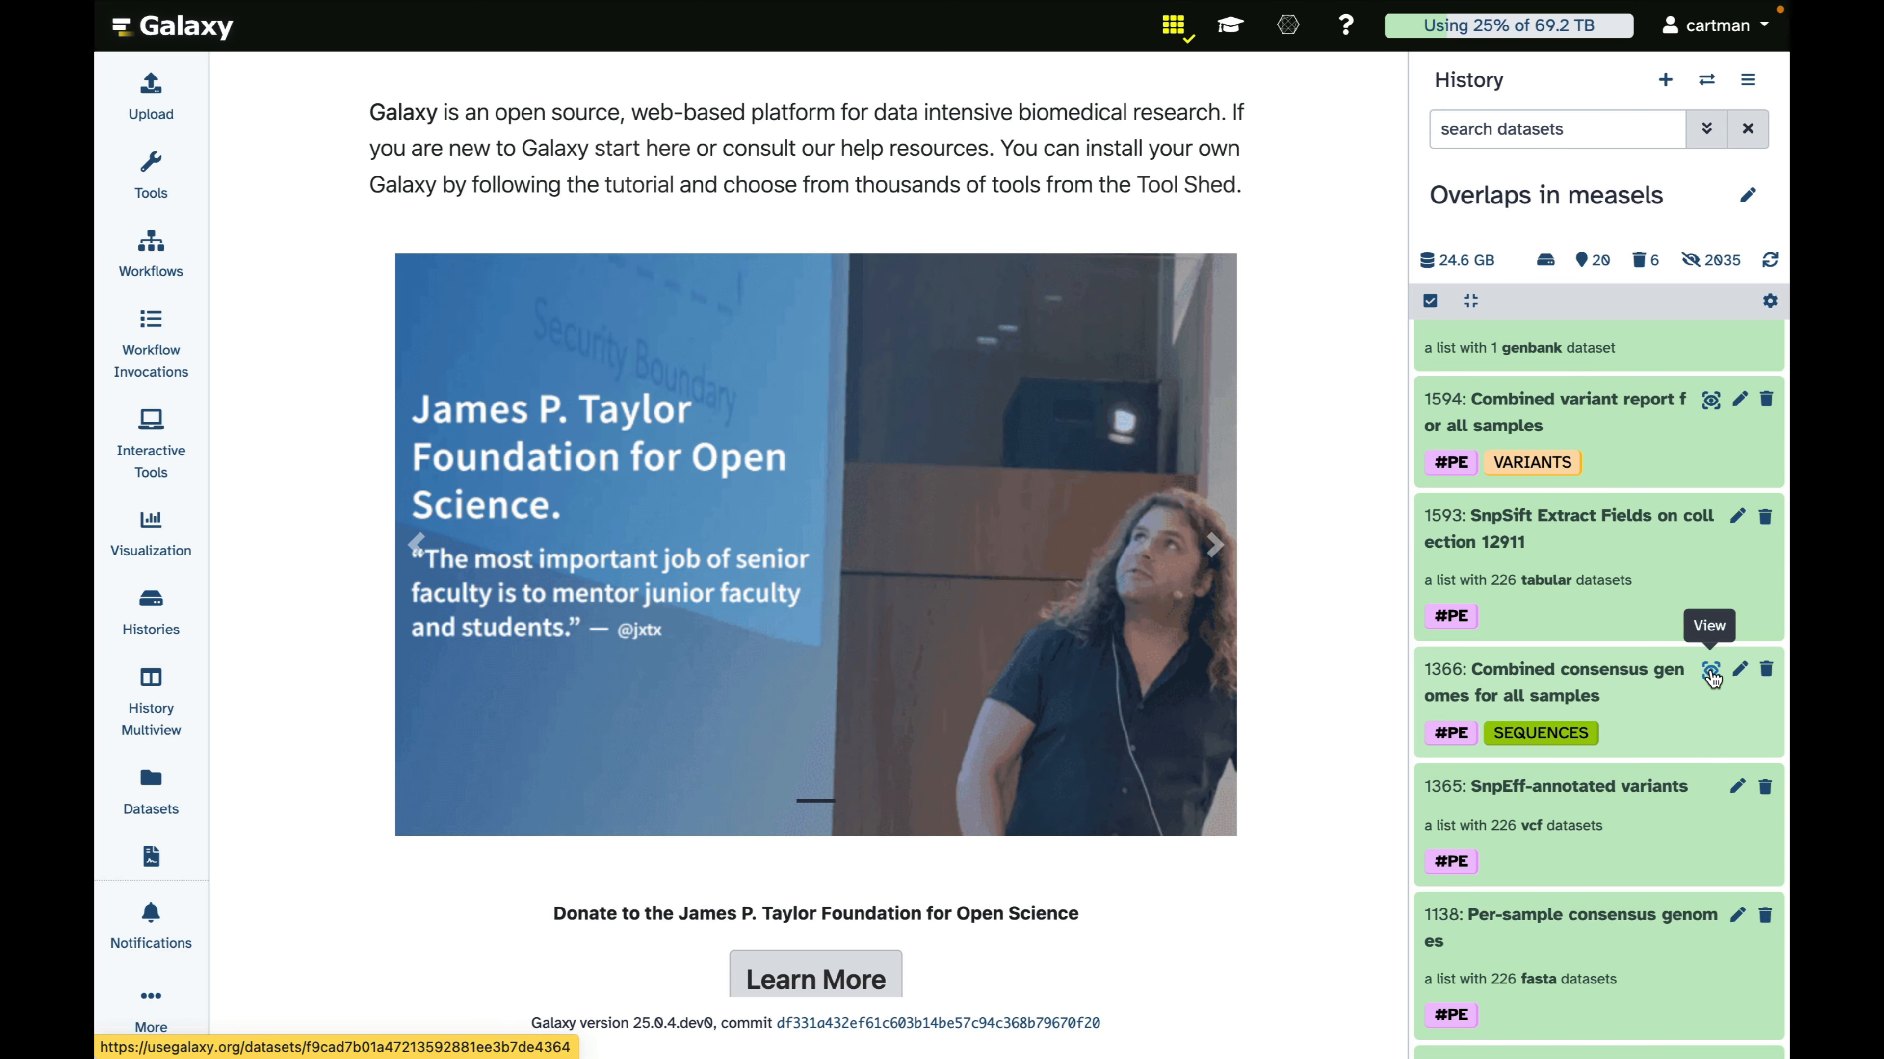
# Preview the Combined consensus genomes dataset, and open it in an enlarged Multiple Sequence Alignment visualization window
pyautogui.click(1711, 672)
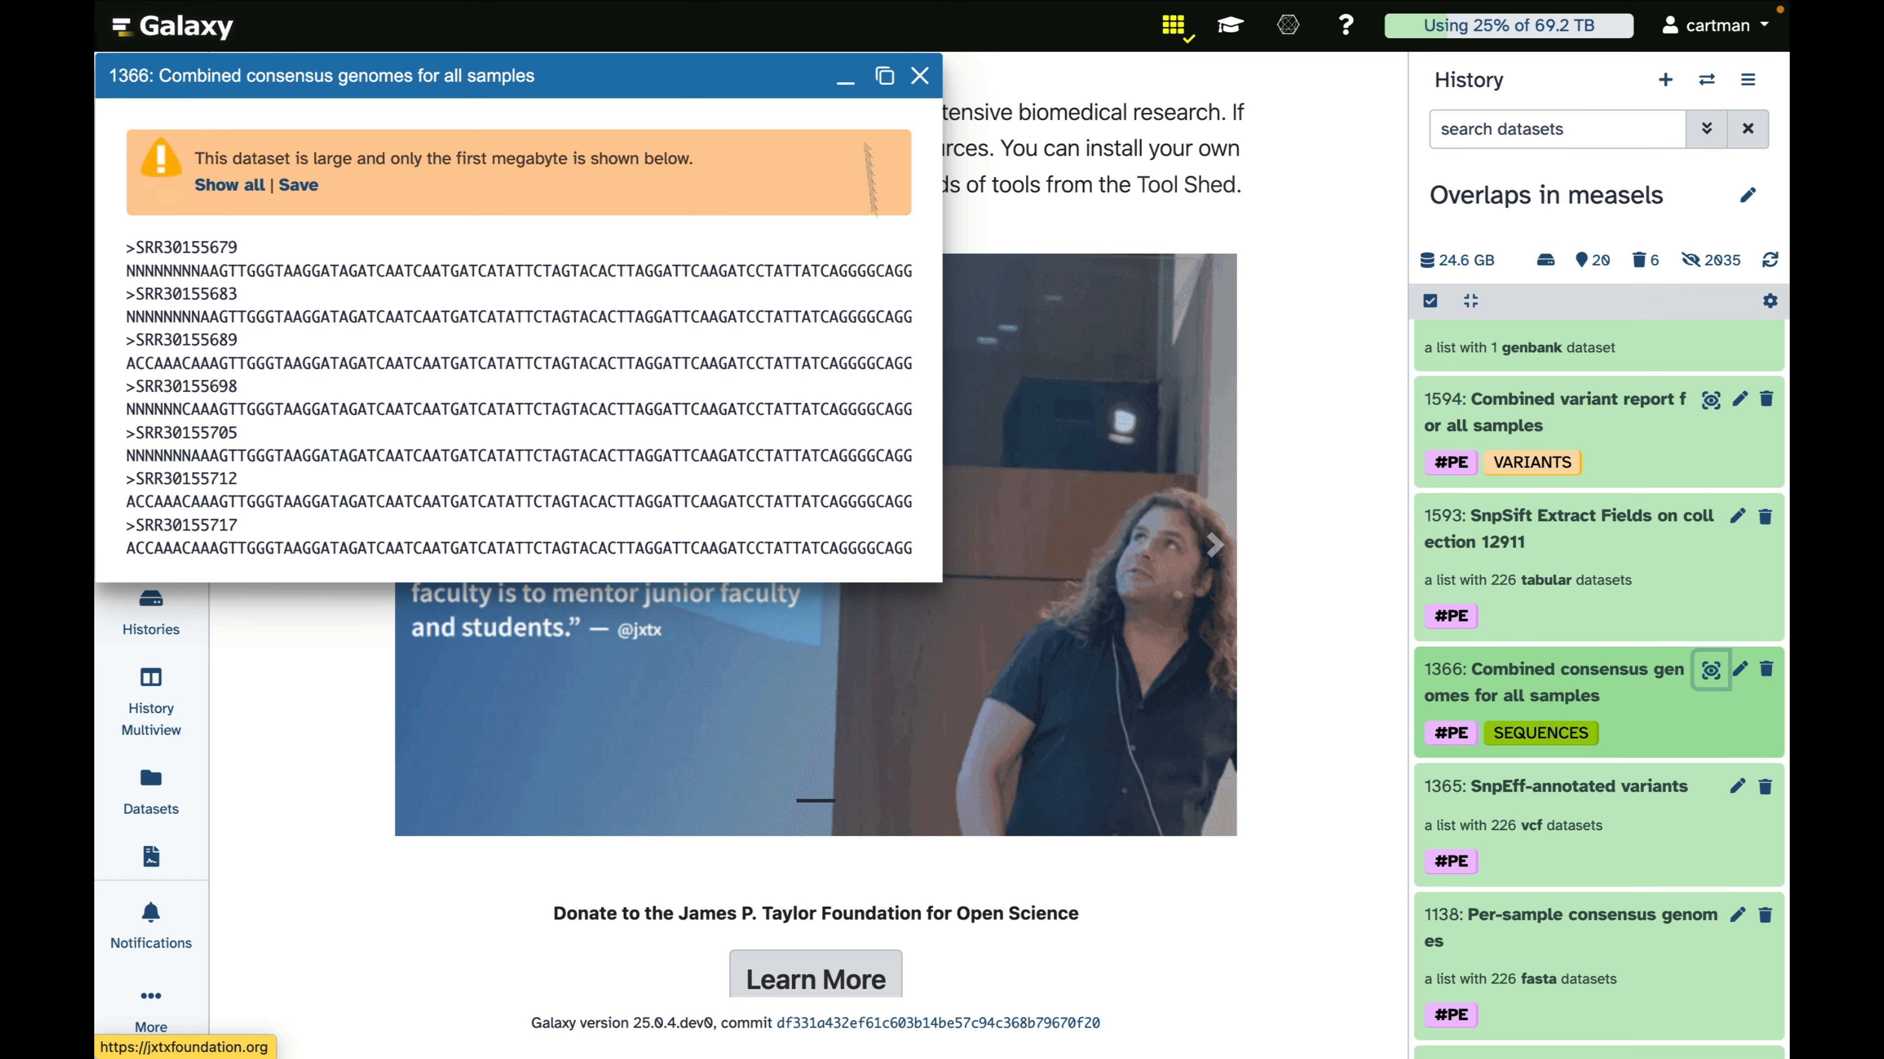
pyautogui.click(919, 77)
pyautogui.click(1554, 683)
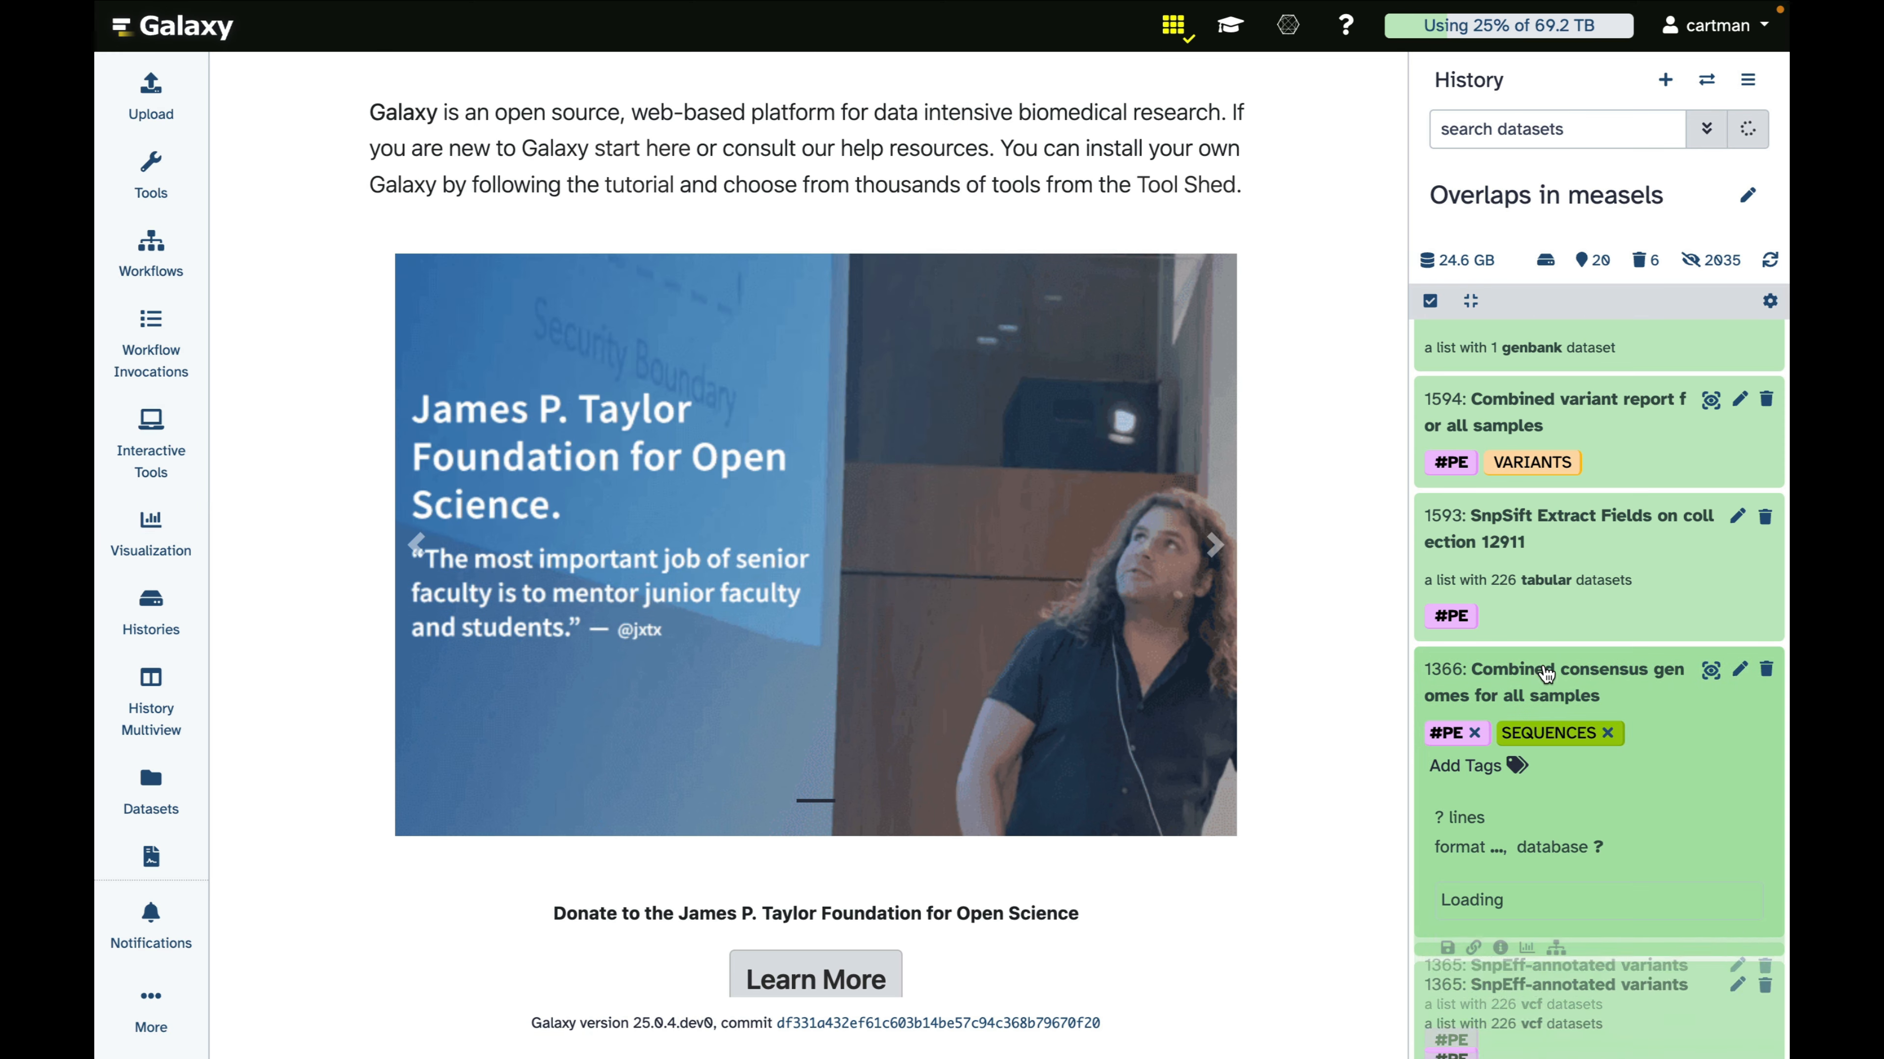
pyautogui.click(1517, 888)
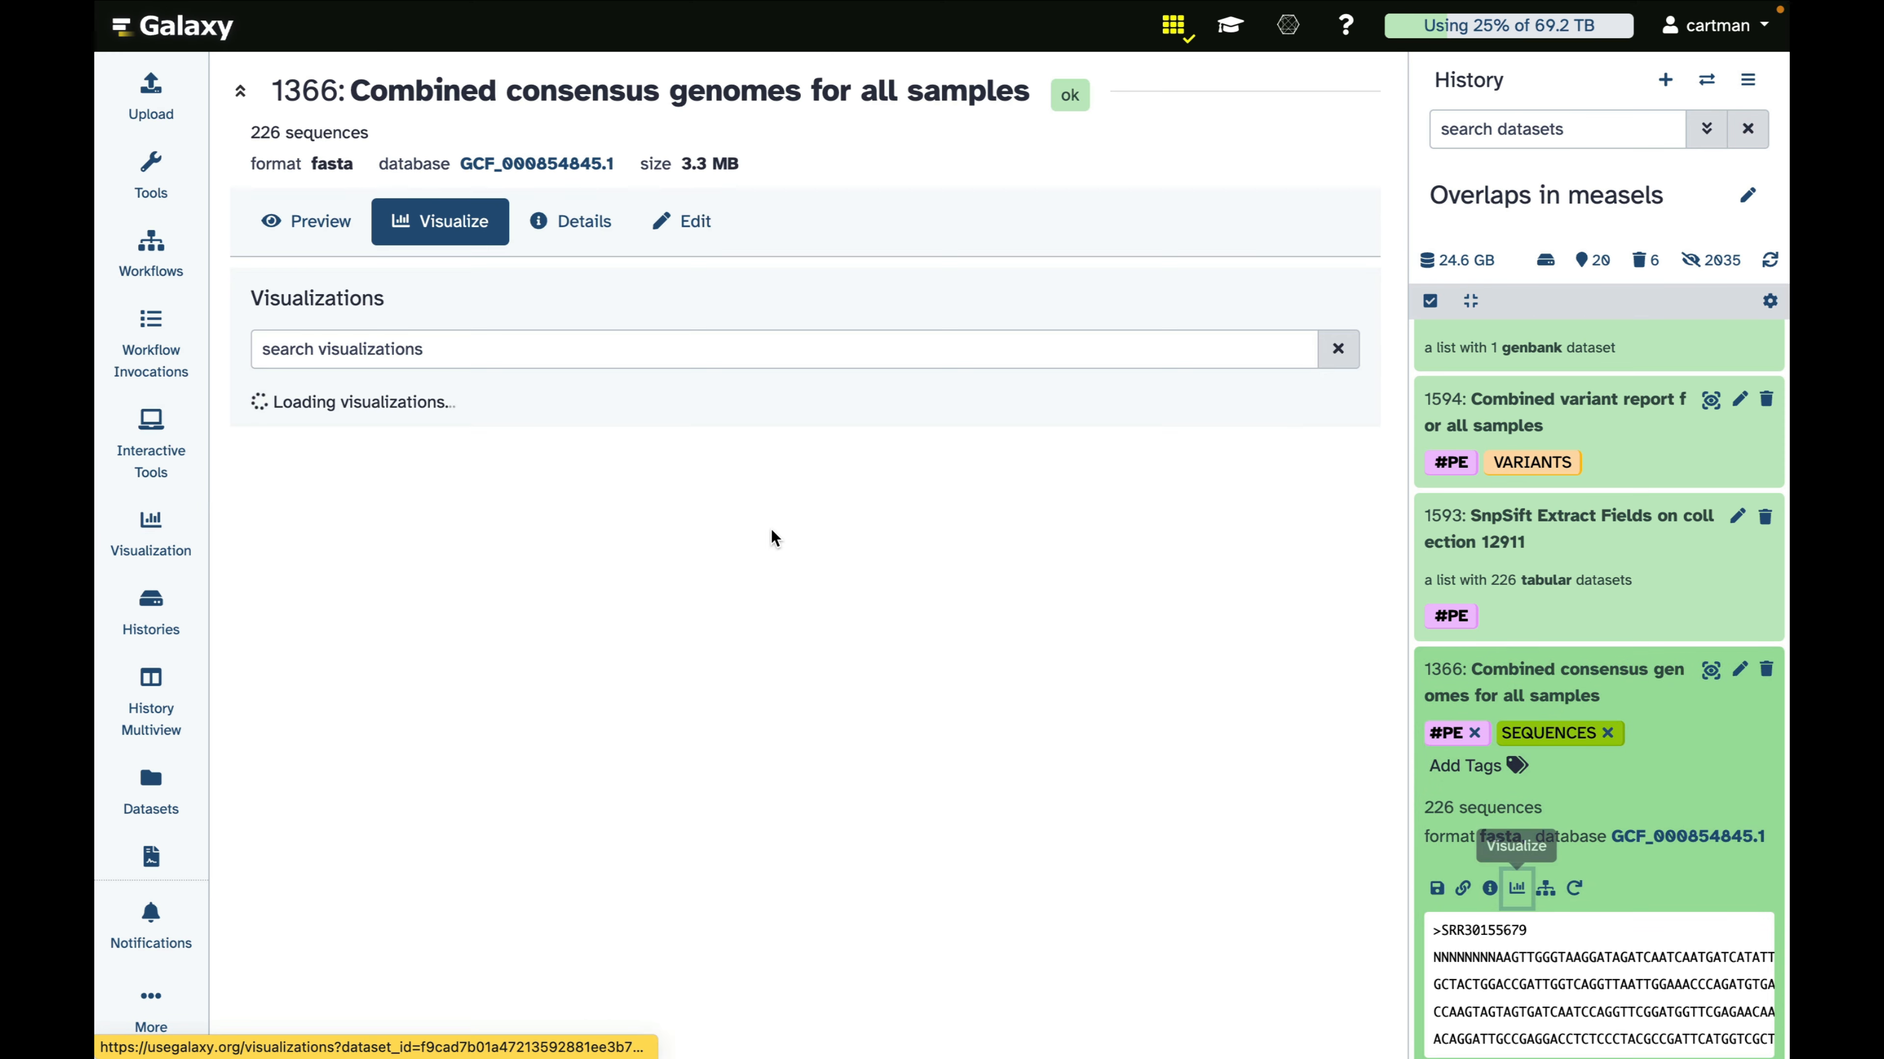
pyautogui.click(386, 666)
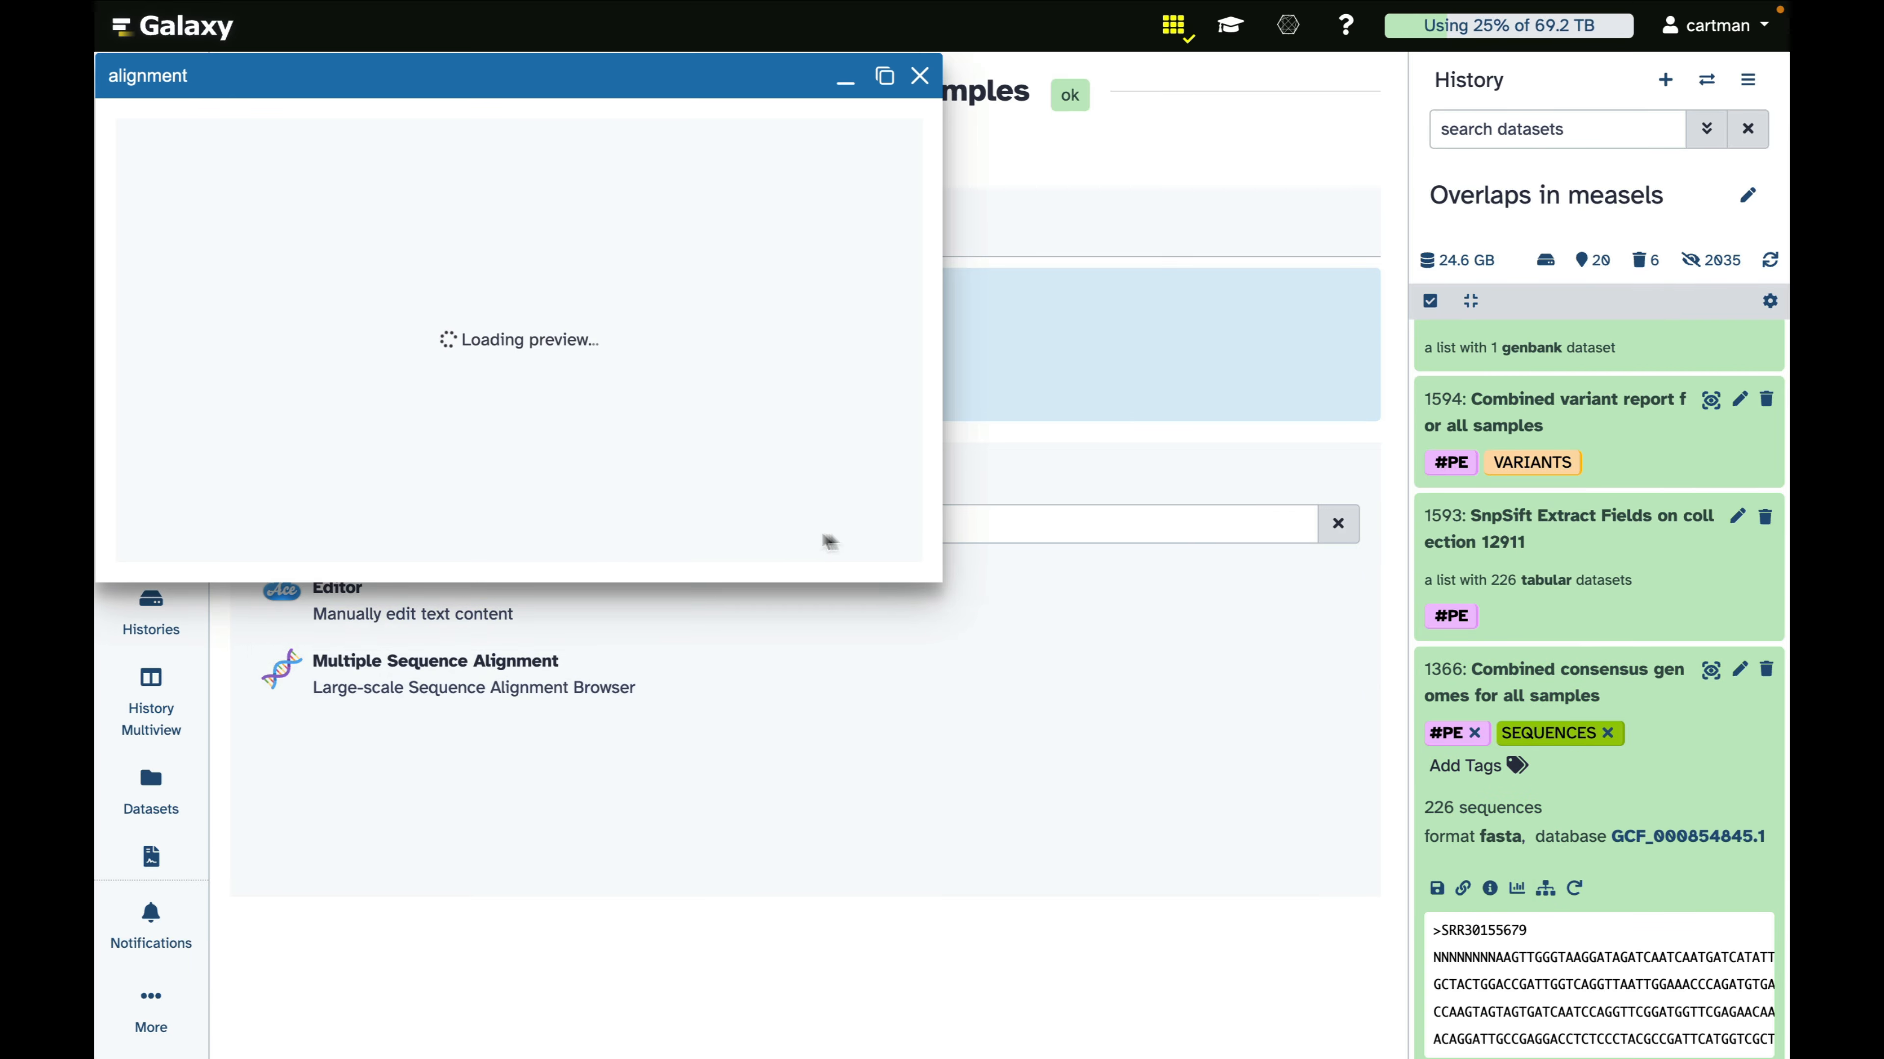
pyautogui.moveTo(953, 601); pyautogui.dragTo(1158, 902)
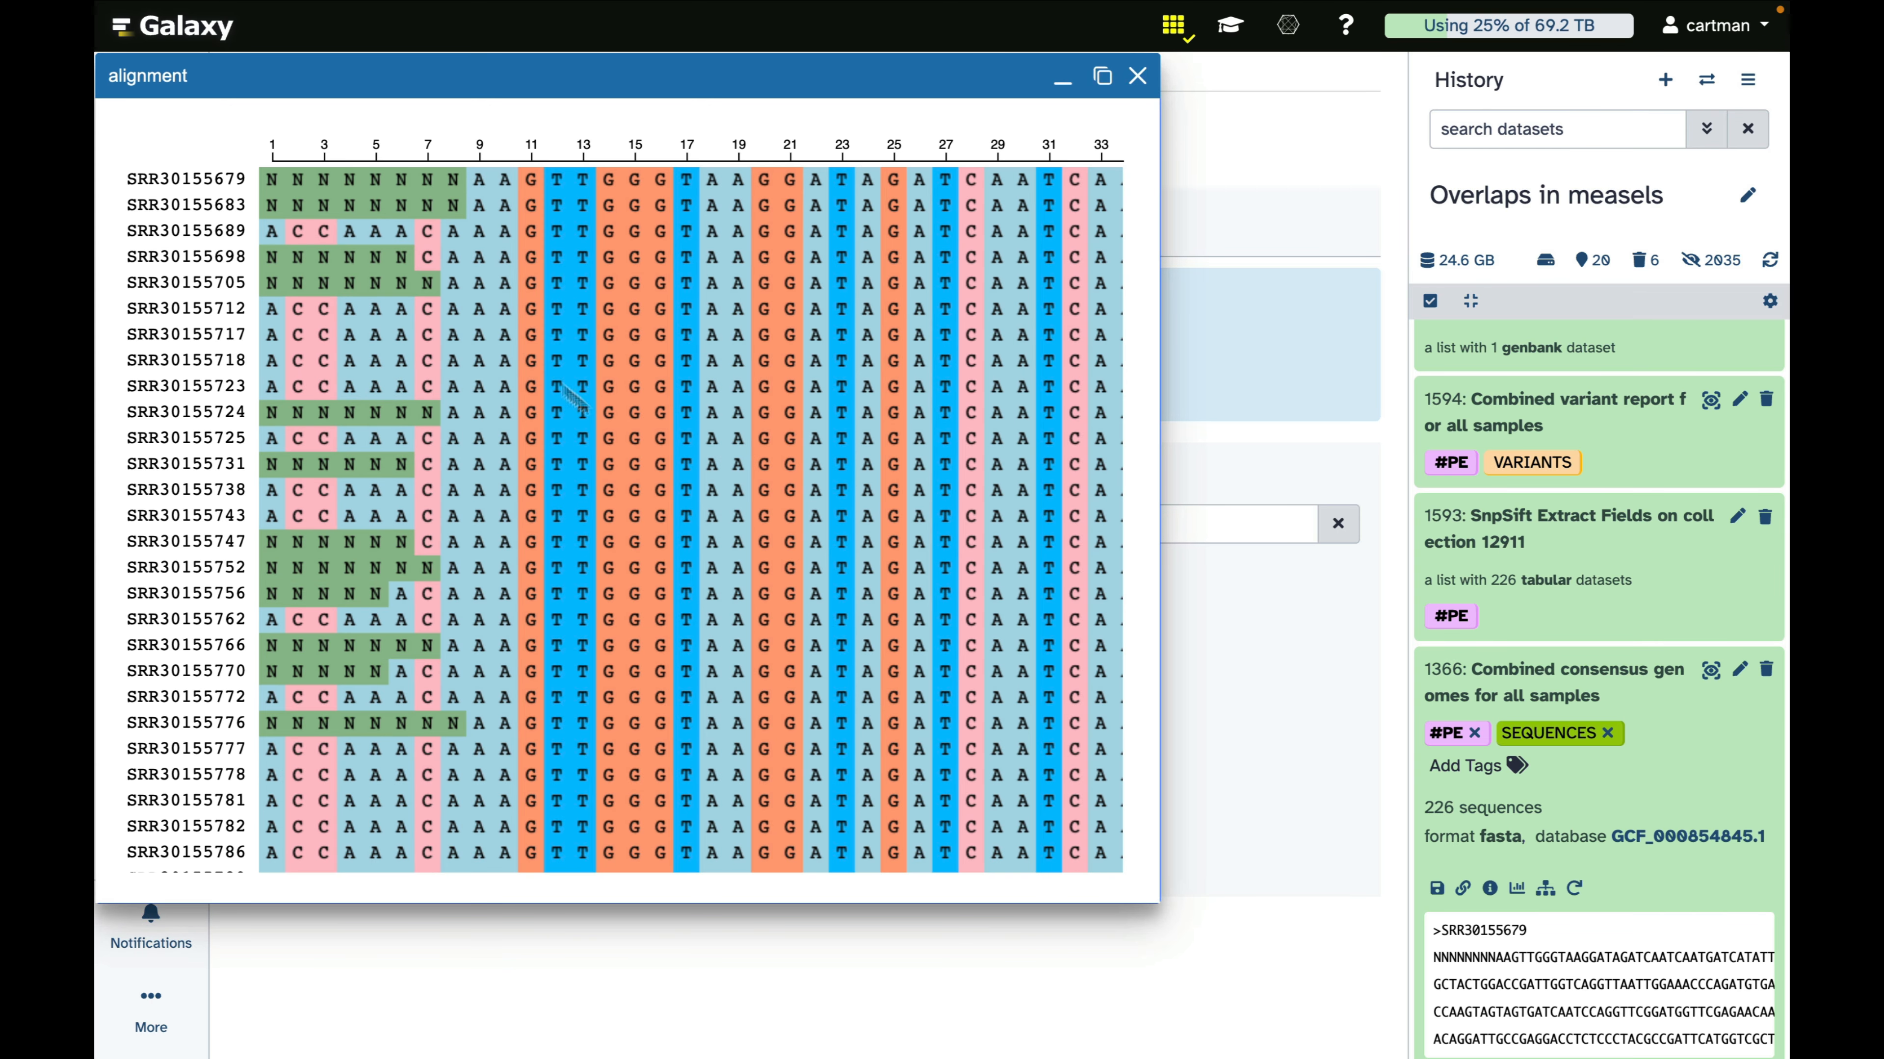
# Examine the consensus alignment along its positions for nucleotide differences between samples, and close the alignment viewer
pyautogui.hscroll(8, 620, 453)
pyautogui.hscroll(10, 619, 452)
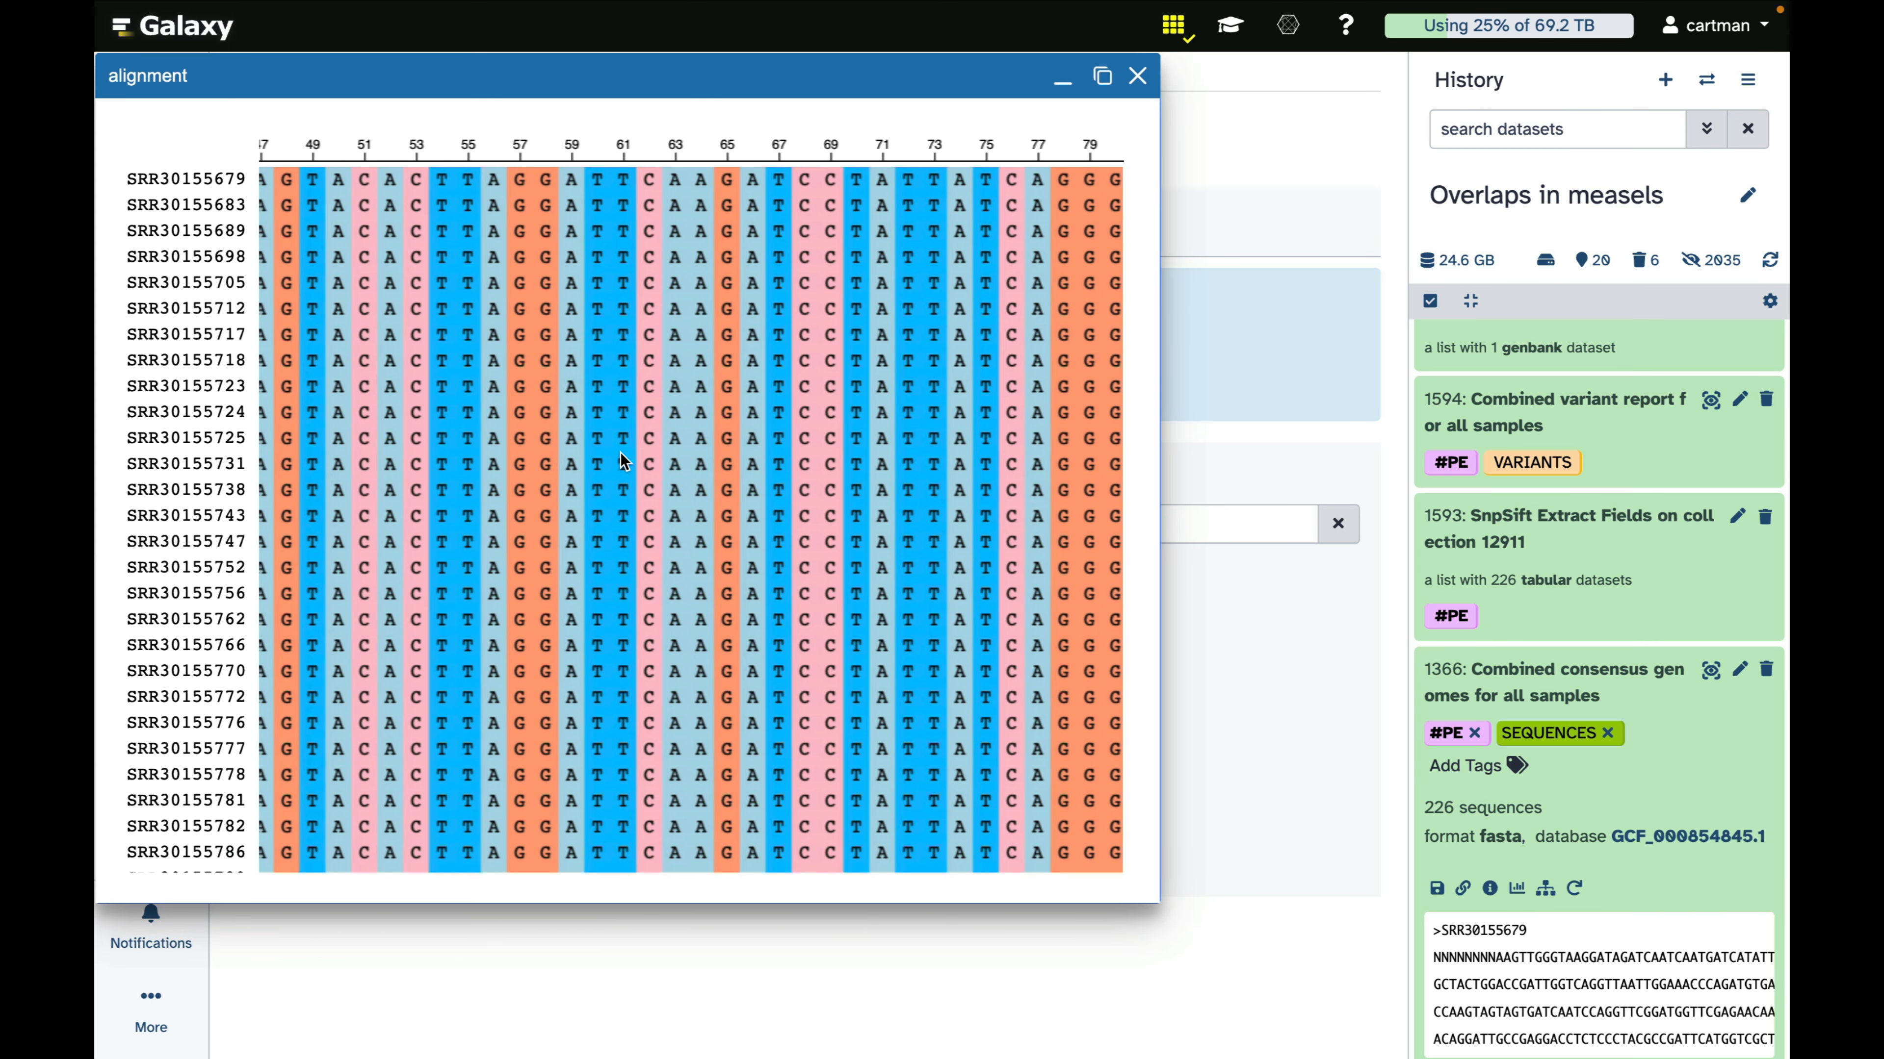
pyautogui.hscroll(1, 619, 452)
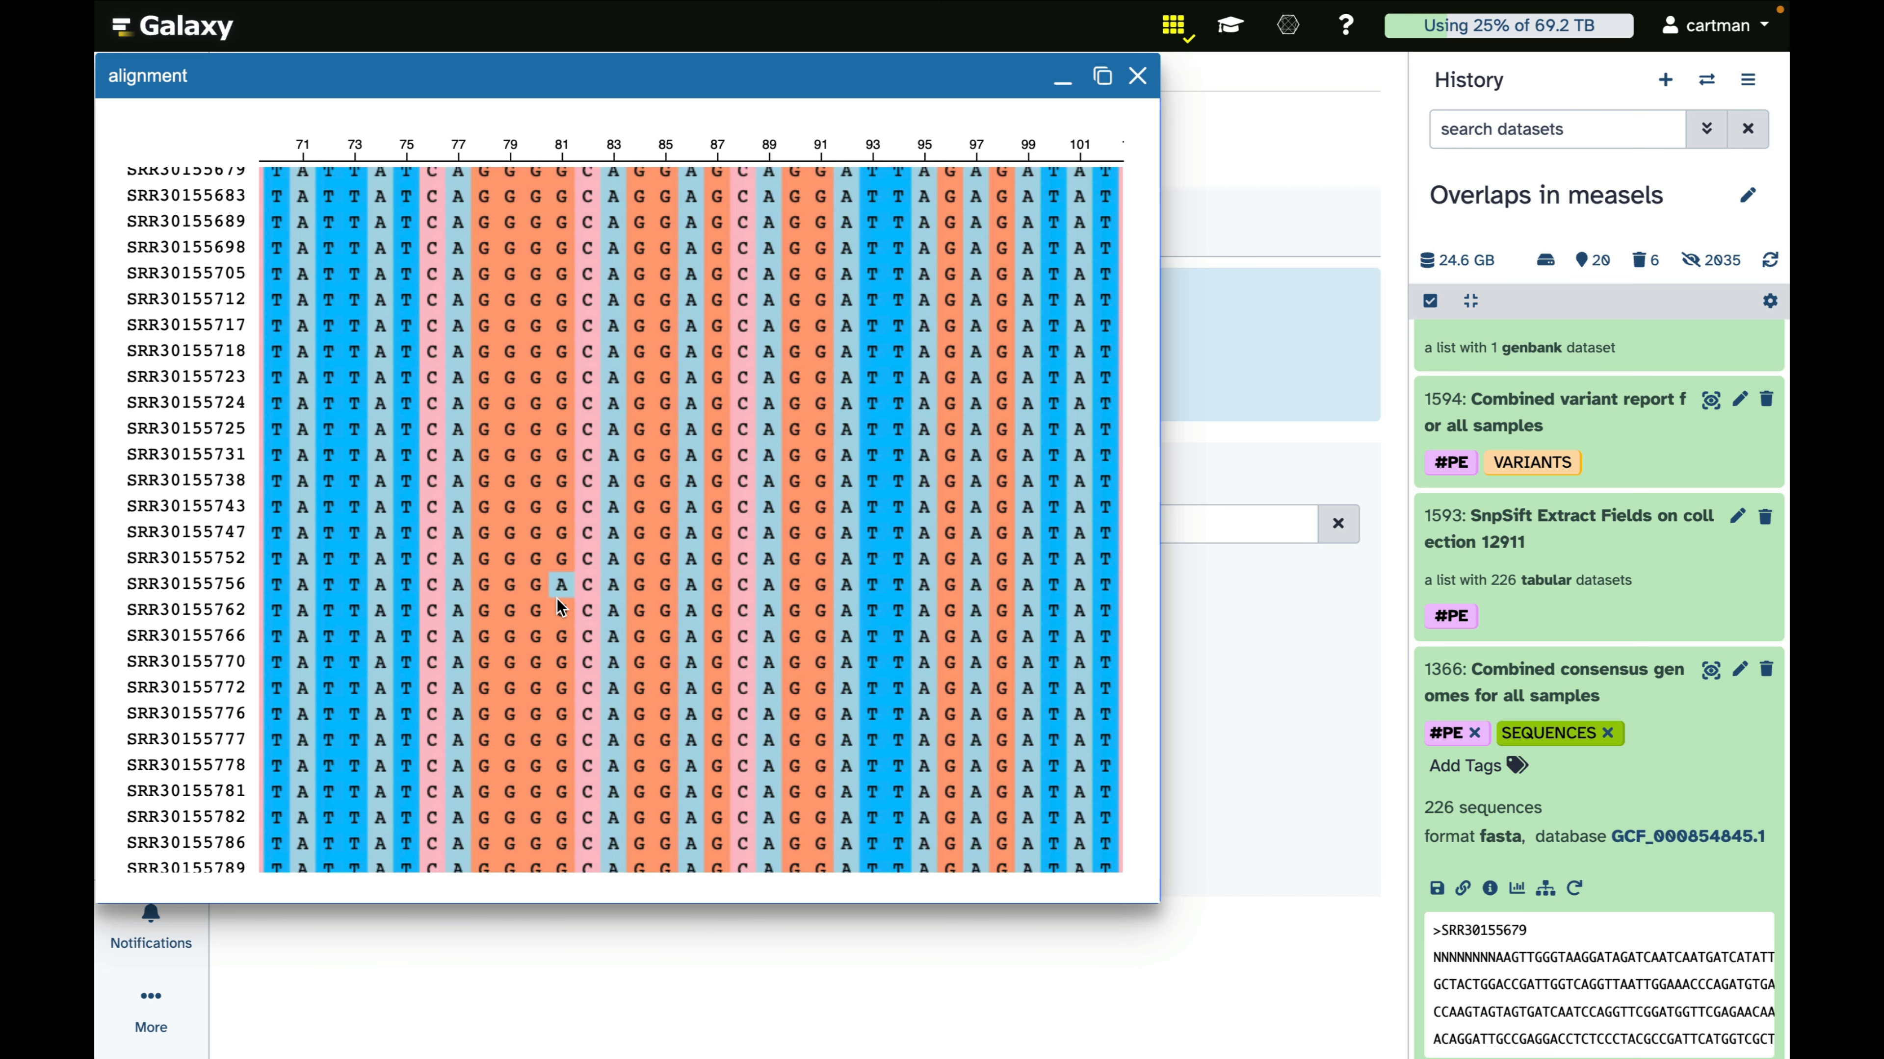
pyautogui.moveTo(104, 271)
pyautogui.click(1137, 75)
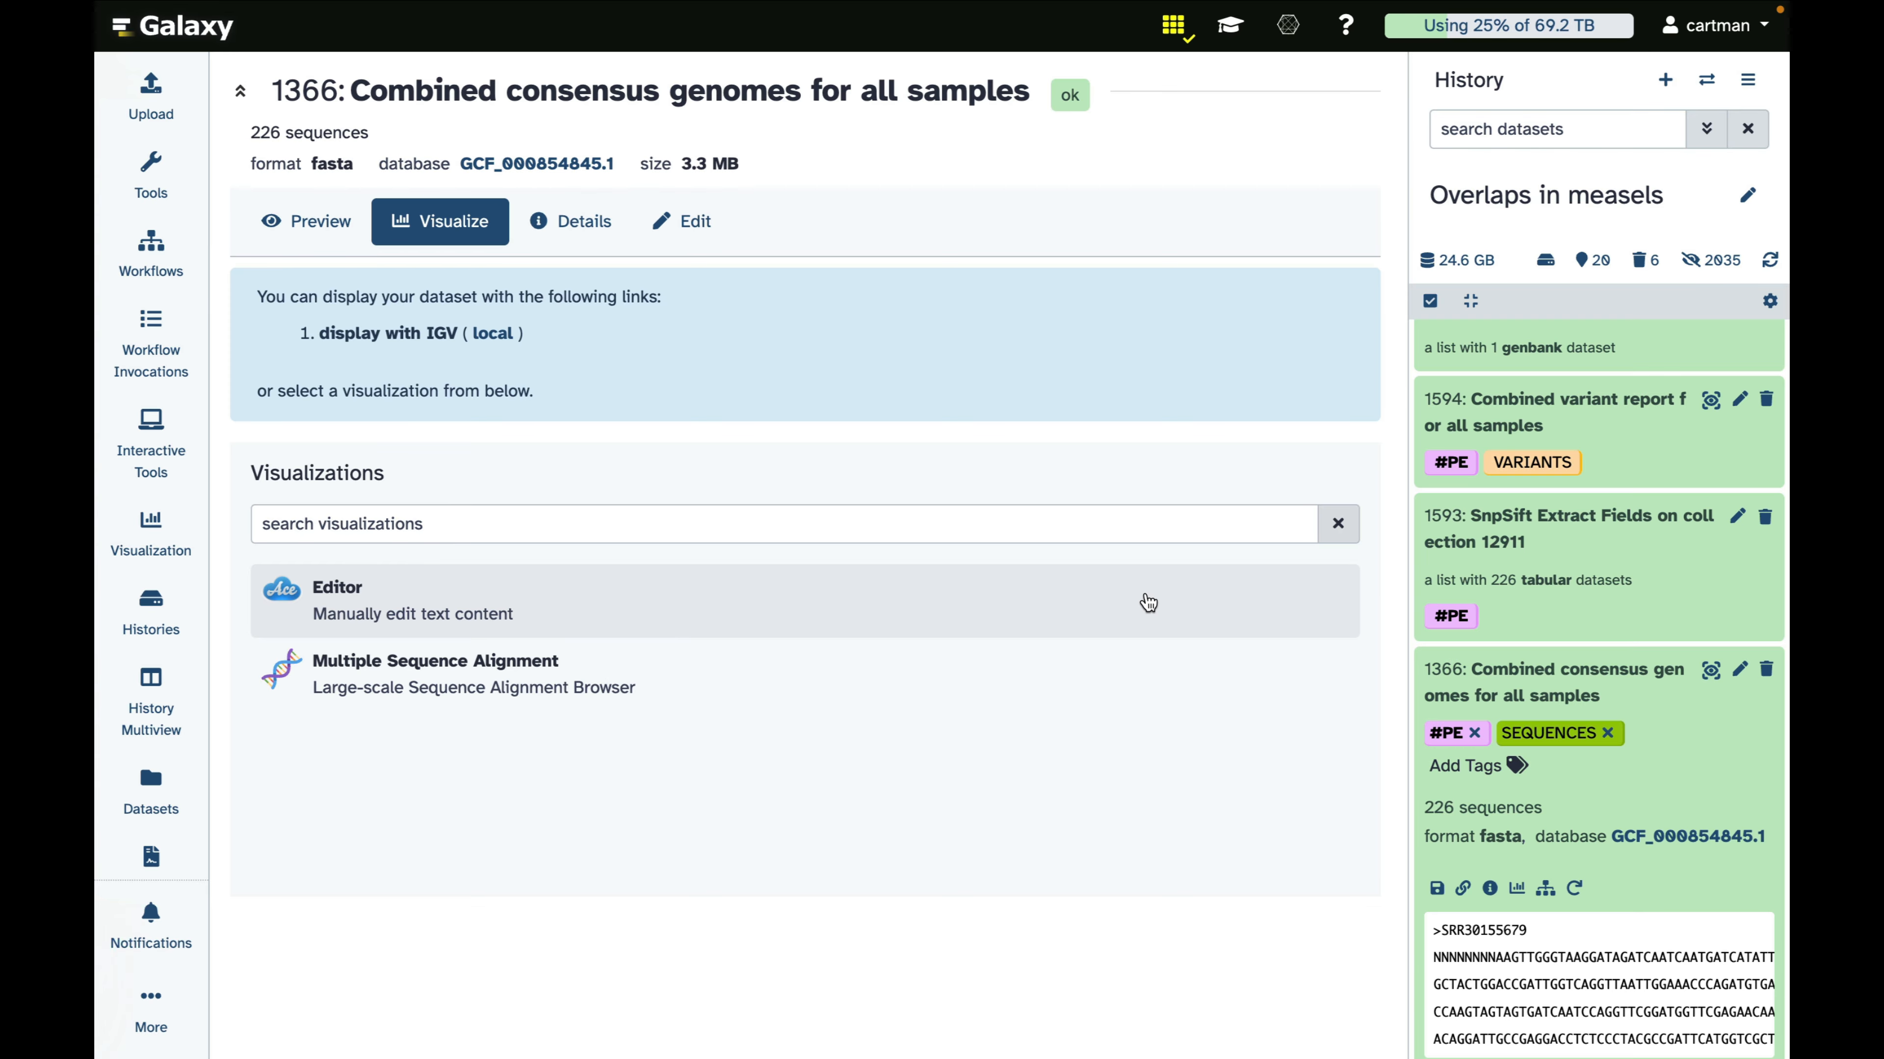
# Open the Alignment Processing Notebook dataset with the JupyterLite visualization and enlarge its window
pyautogui.scroll(8, 1658, 623)
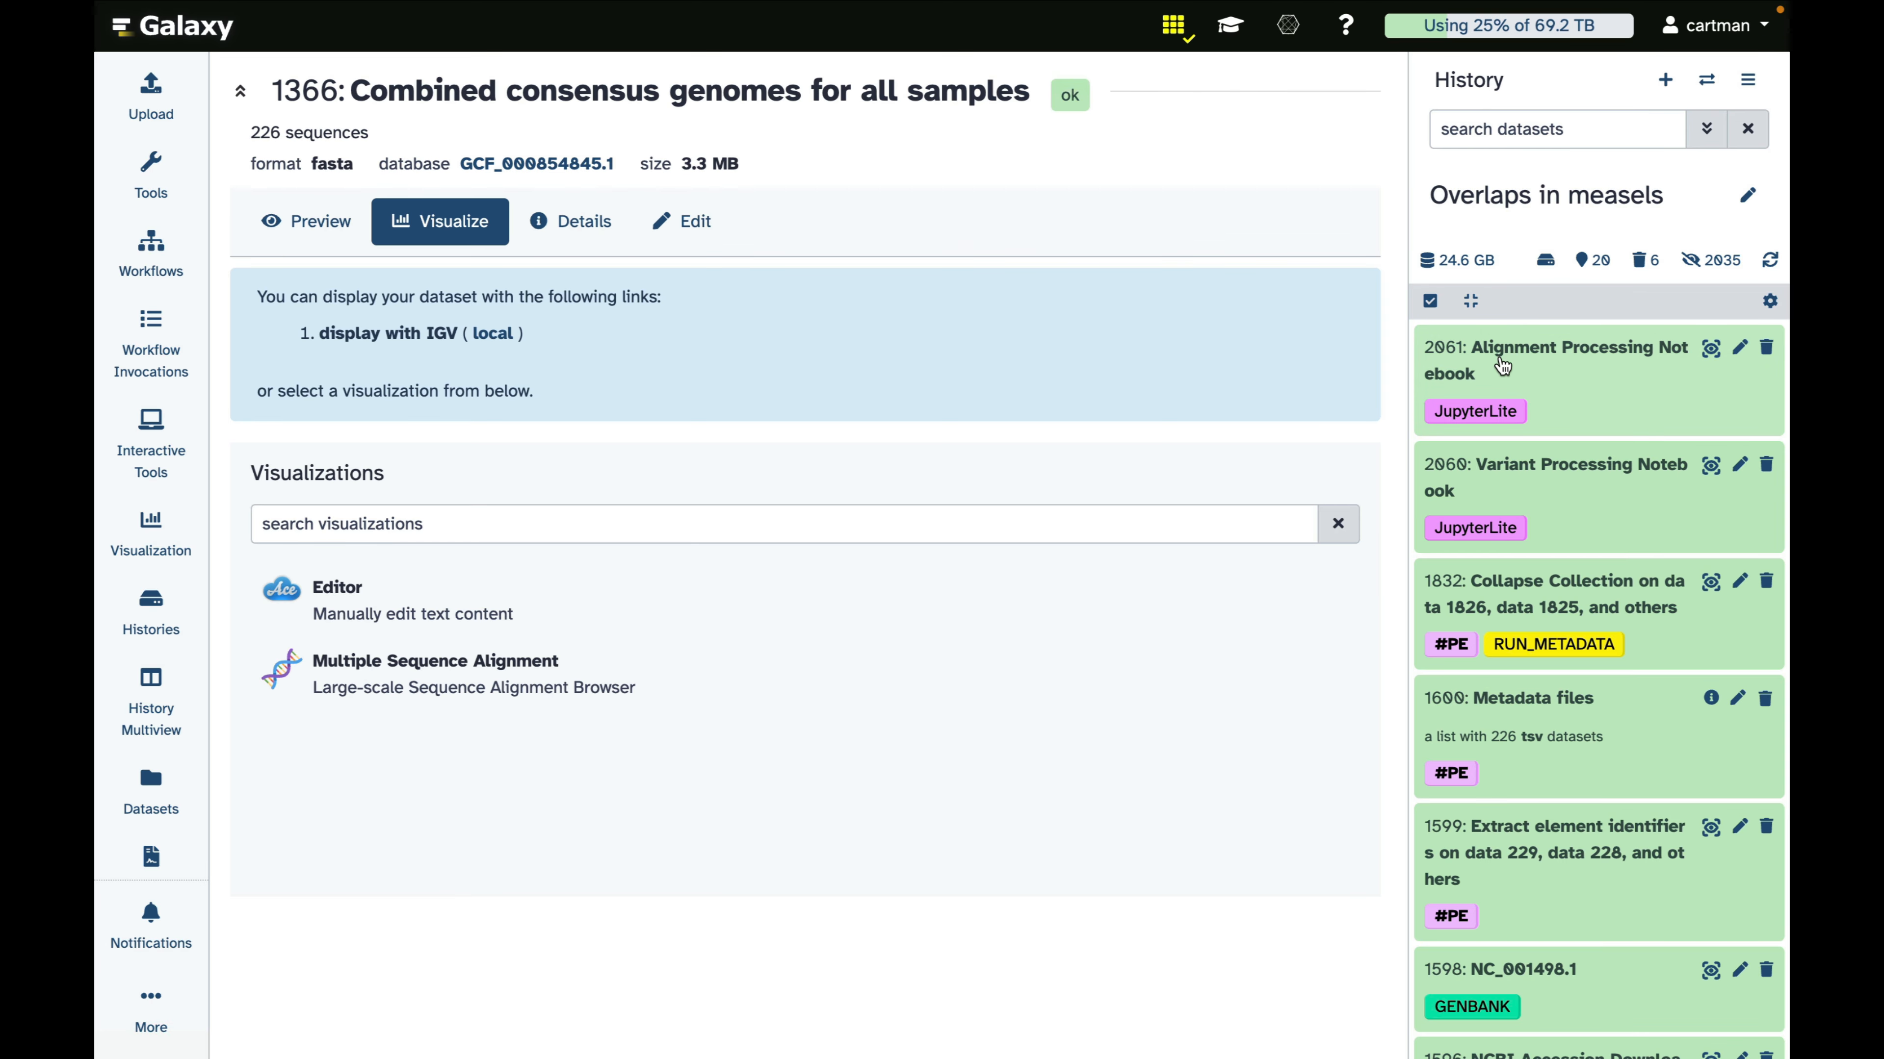
pyautogui.click(1504, 357)
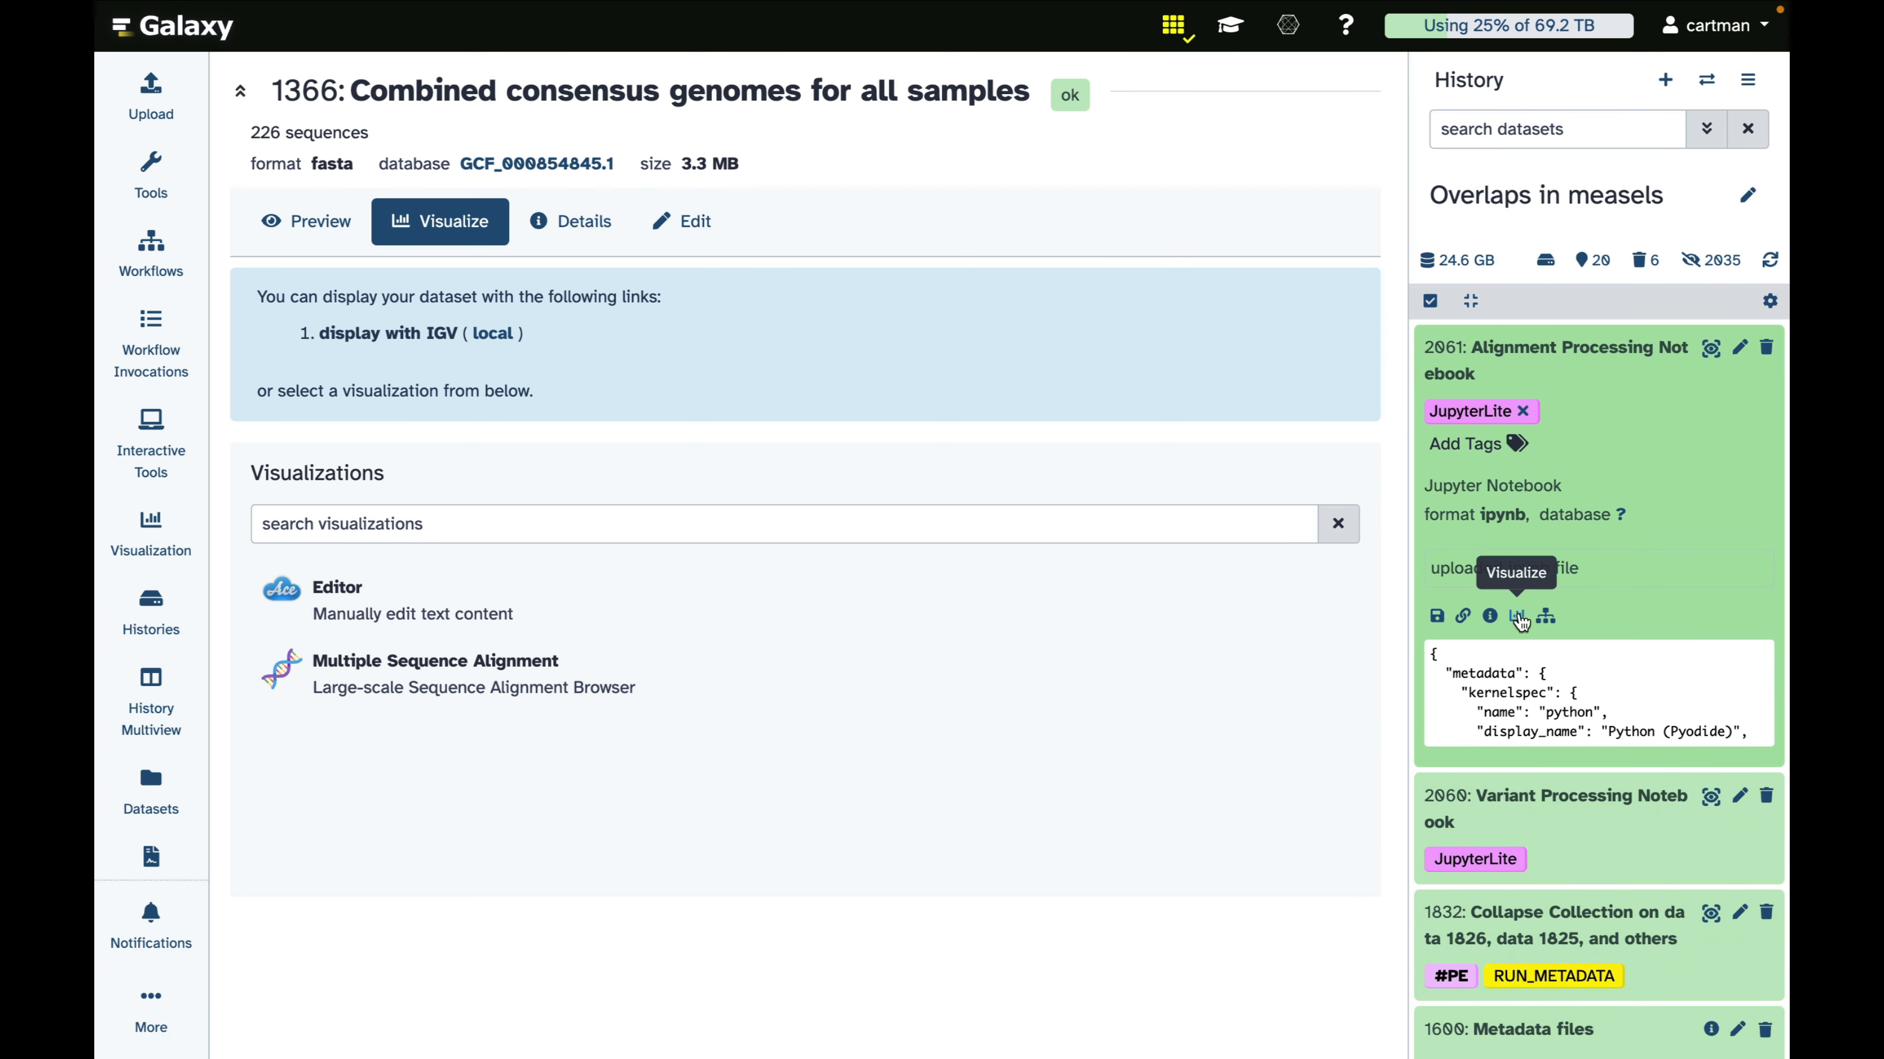
pyautogui.click(1518, 624)
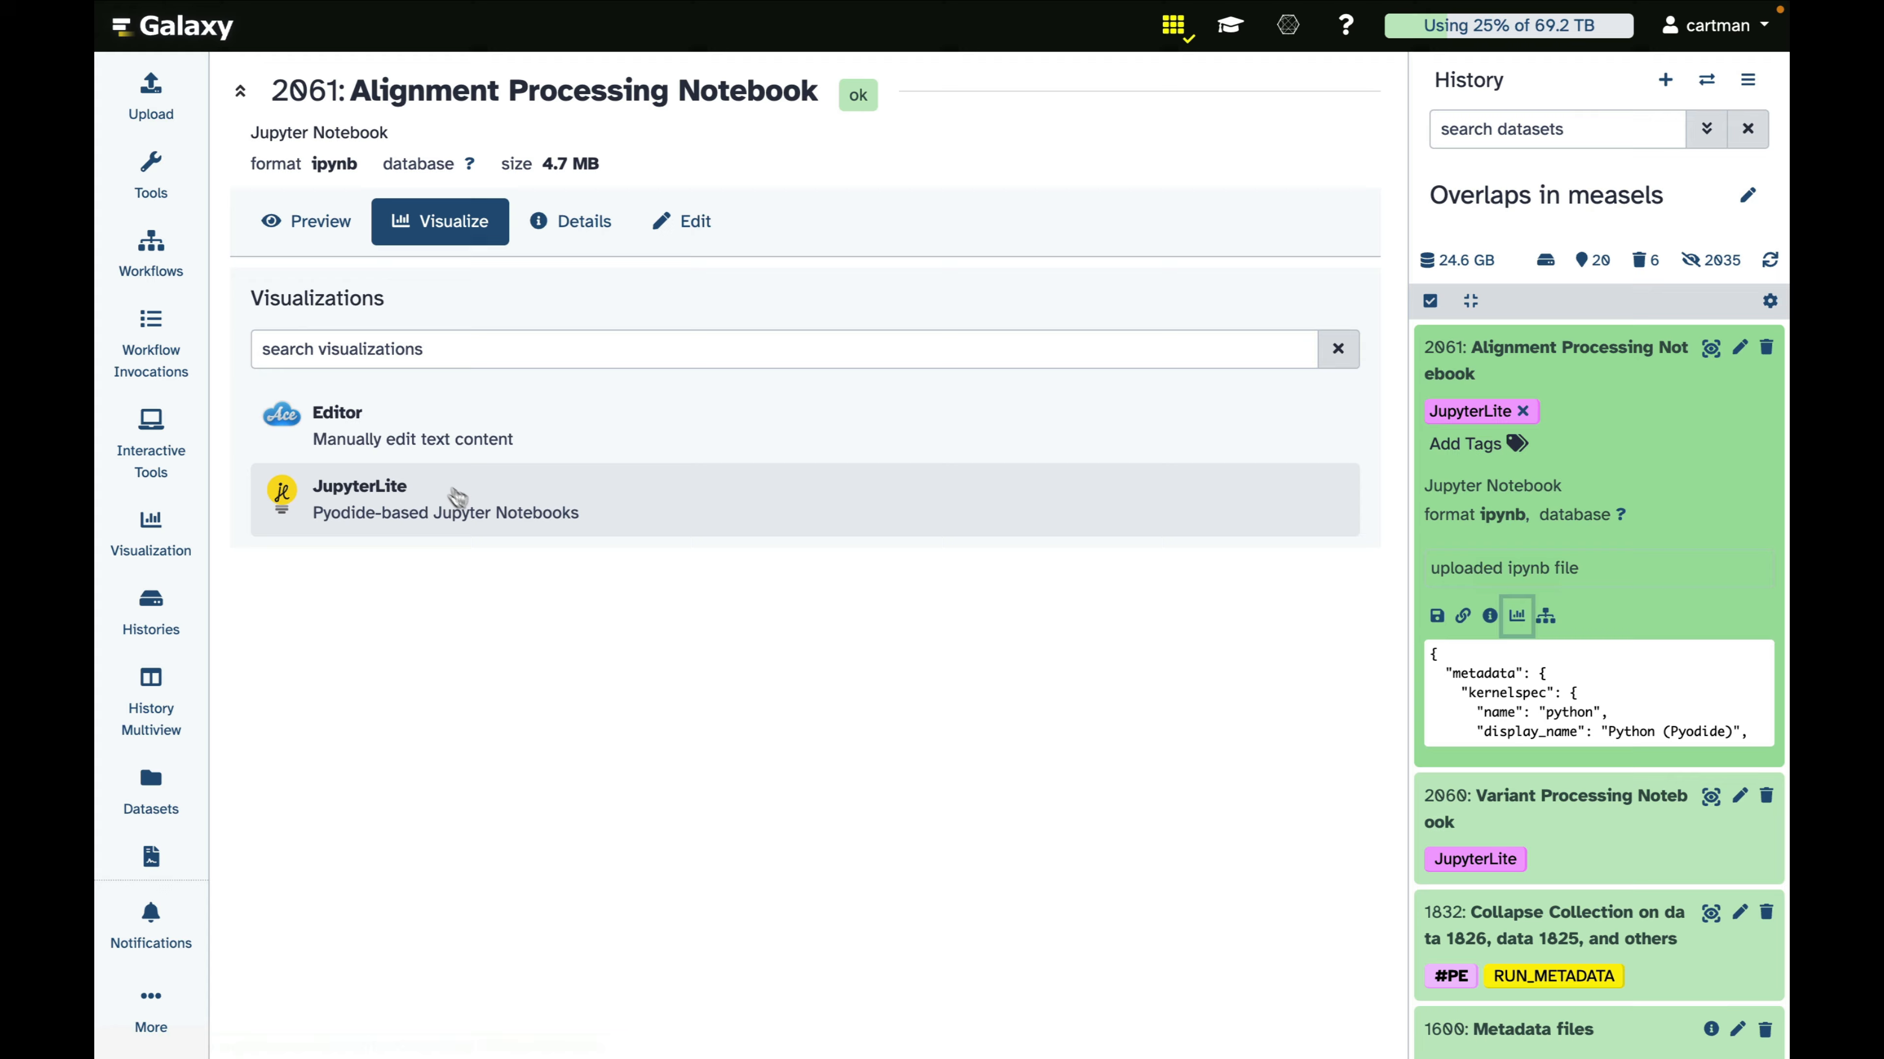
pyautogui.click(379, 495)
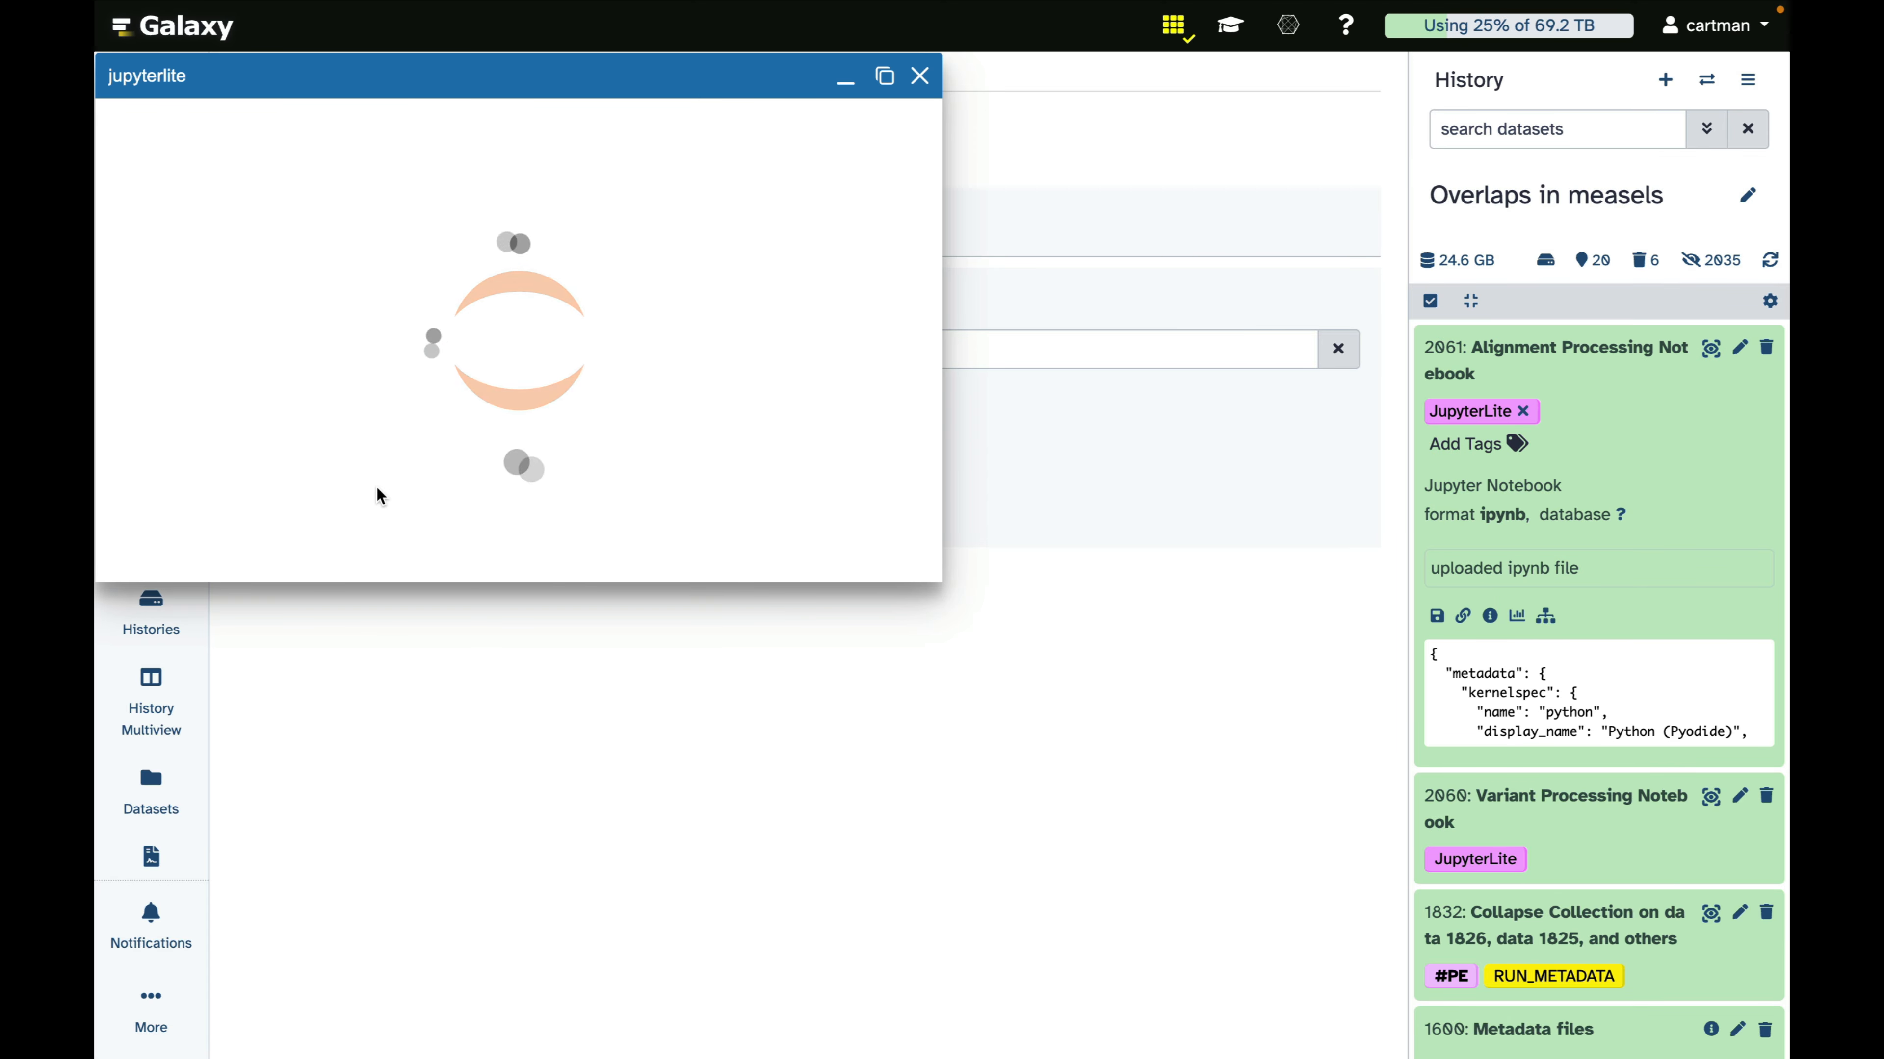
pyautogui.moveTo(944, 596); pyautogui.dragTo(1381, 970)
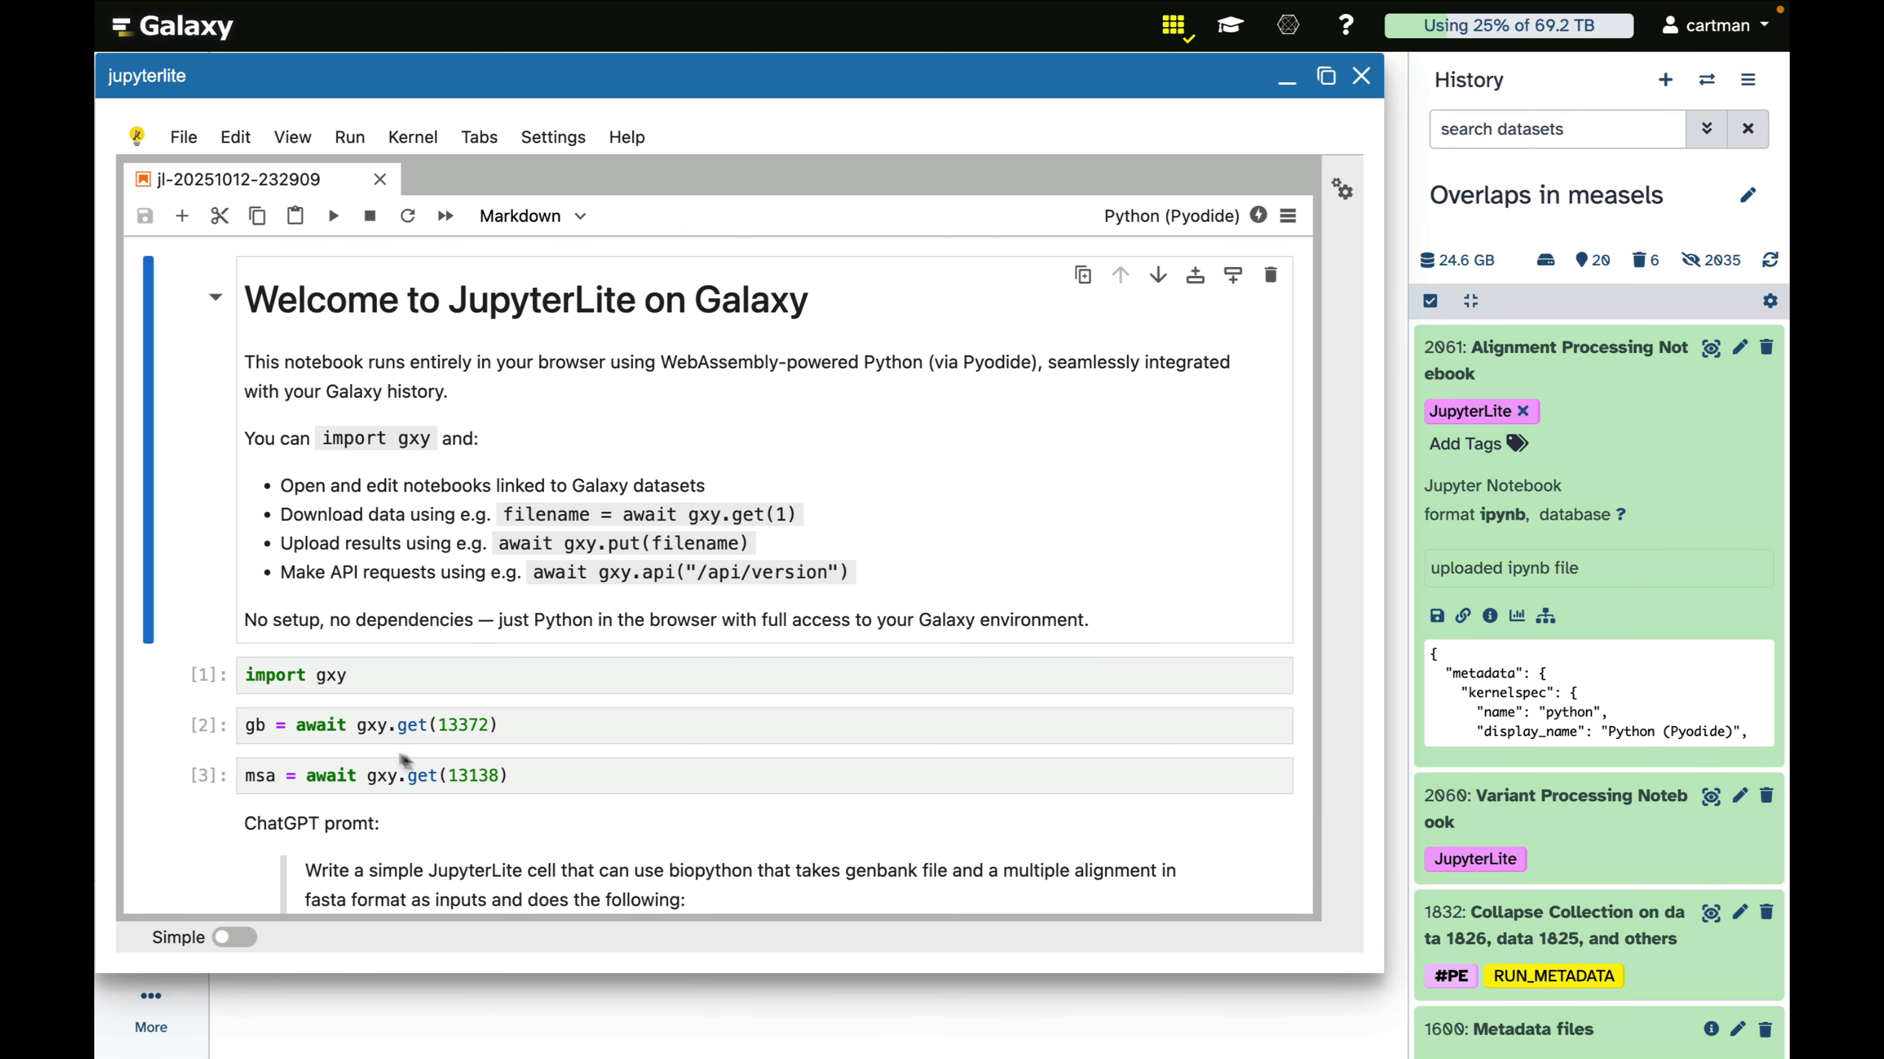
# Point the notebook's gb input to history dataset 1598 and its msa input to dataset 1366
pyautogui.scroll(-5, 1541, 782)
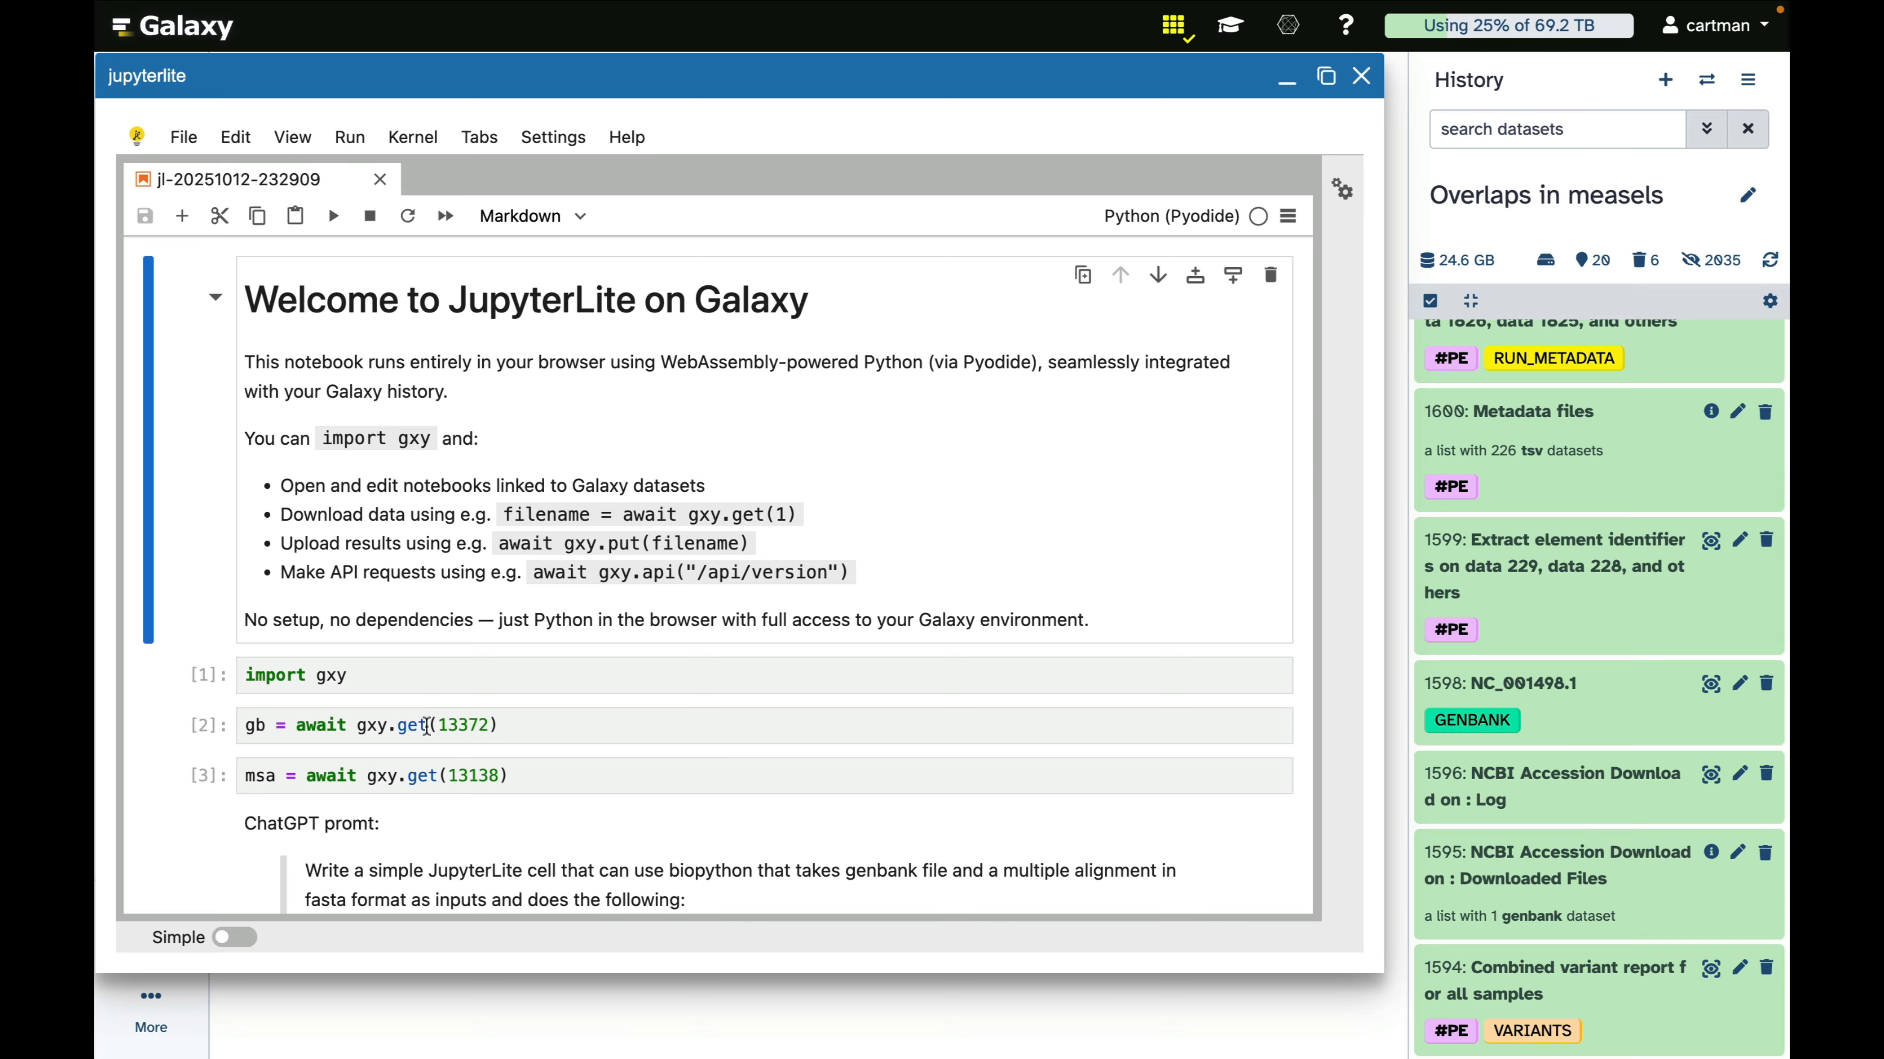
pyautogui.click(449, 725)
pyautogui.doubleClick(453, 727)
pyautogui.write('1598')
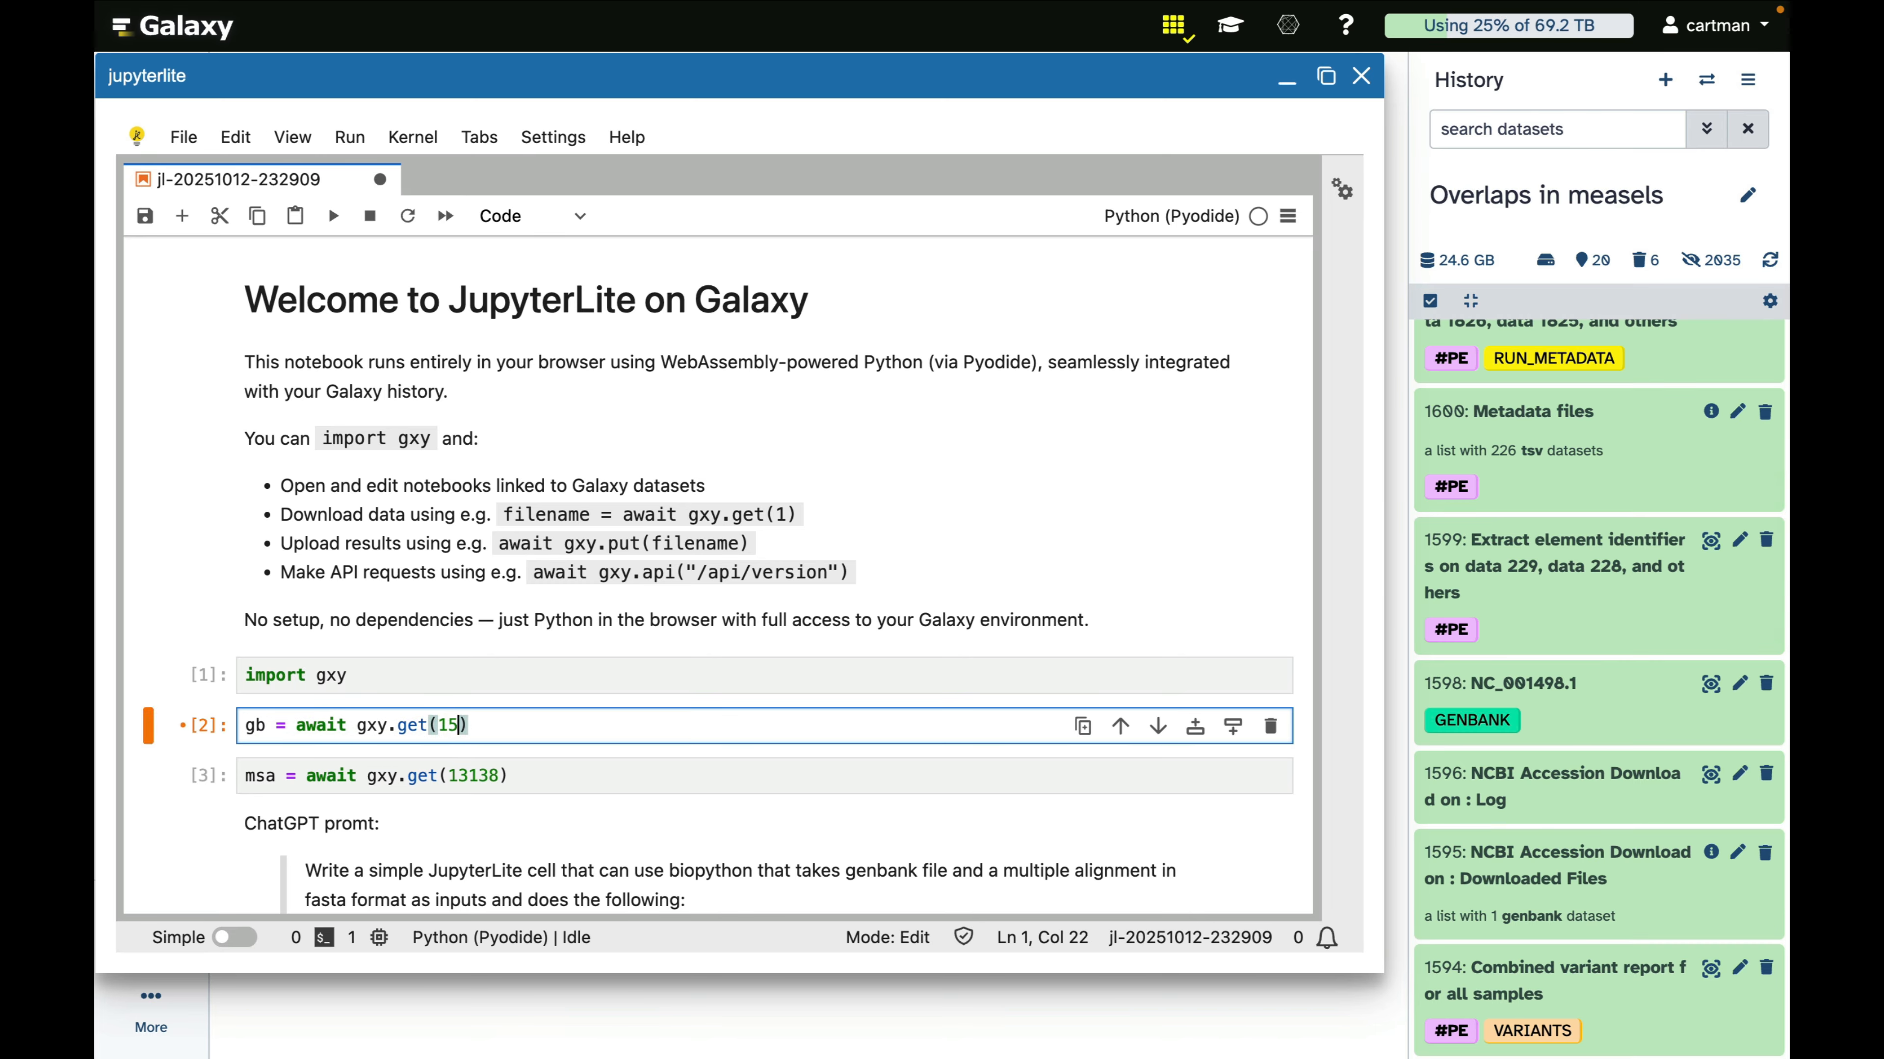
pyautogui.doubleClick(475, 776)
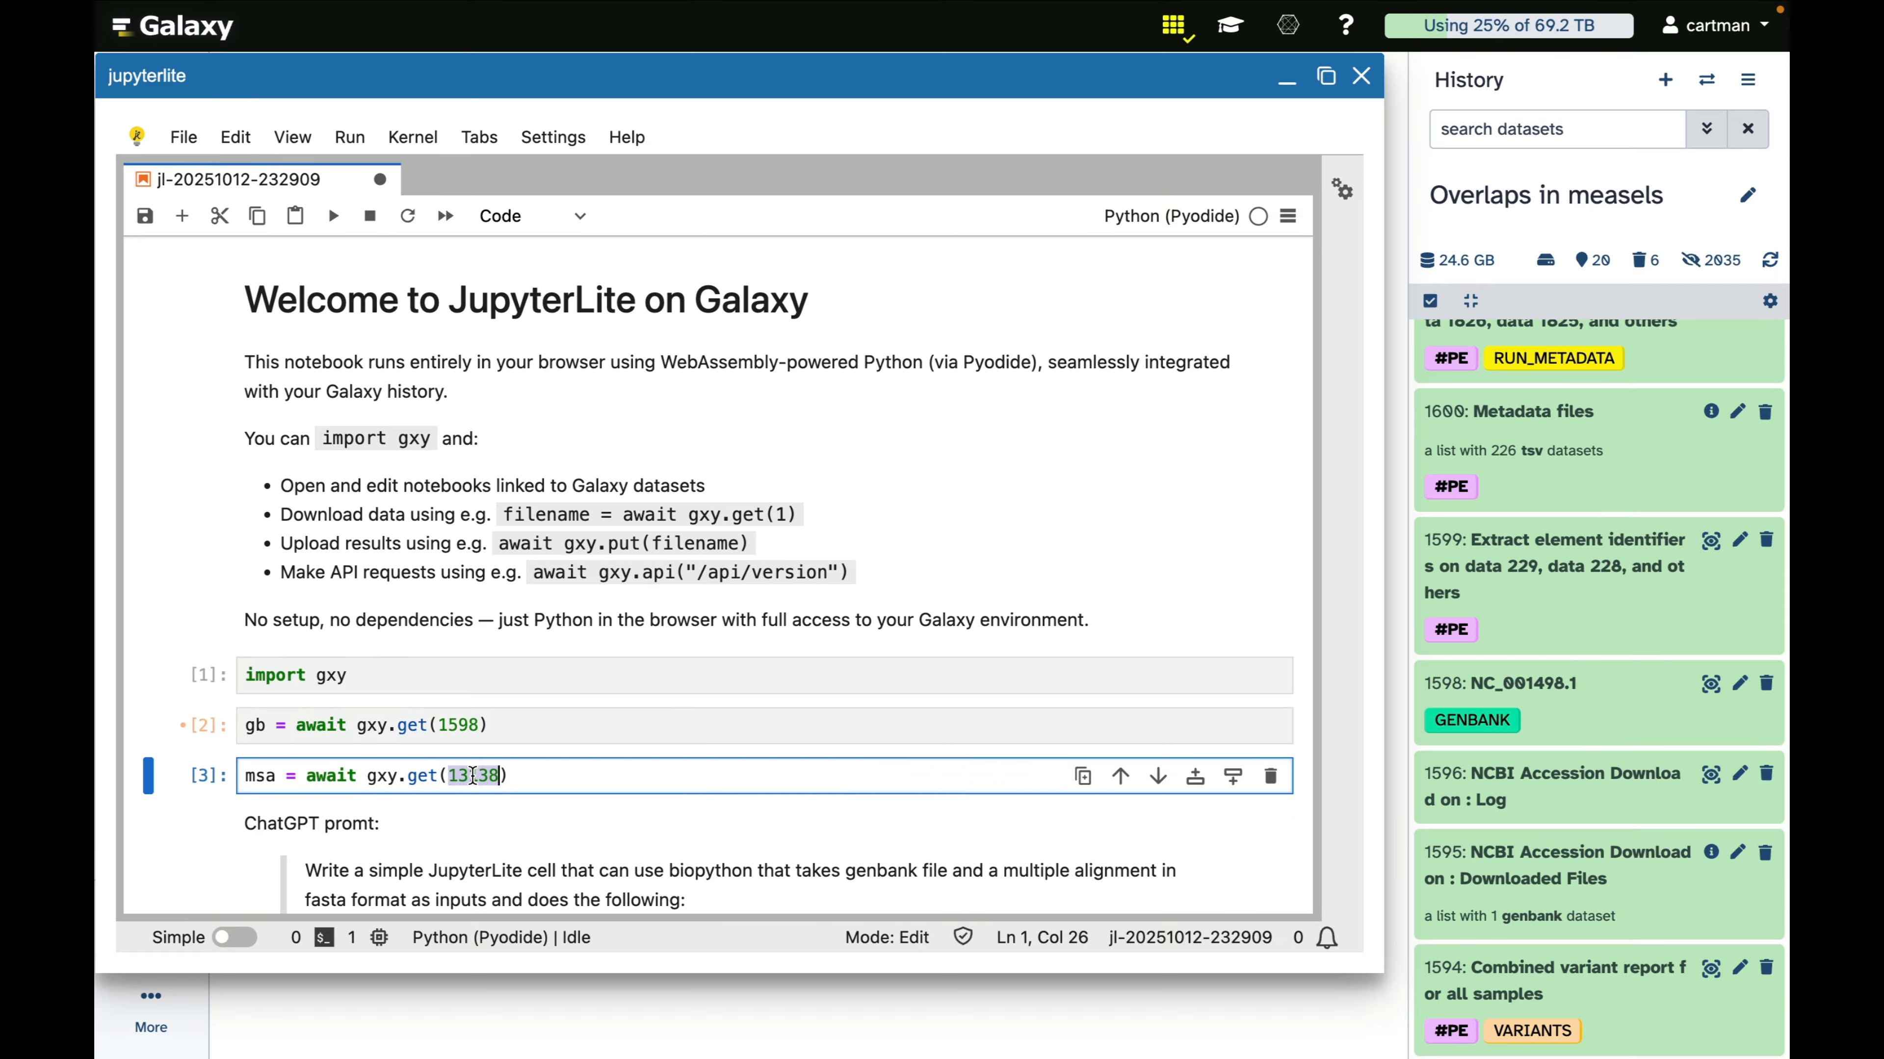
pyautogui.scroll(-8, 1615, 823)
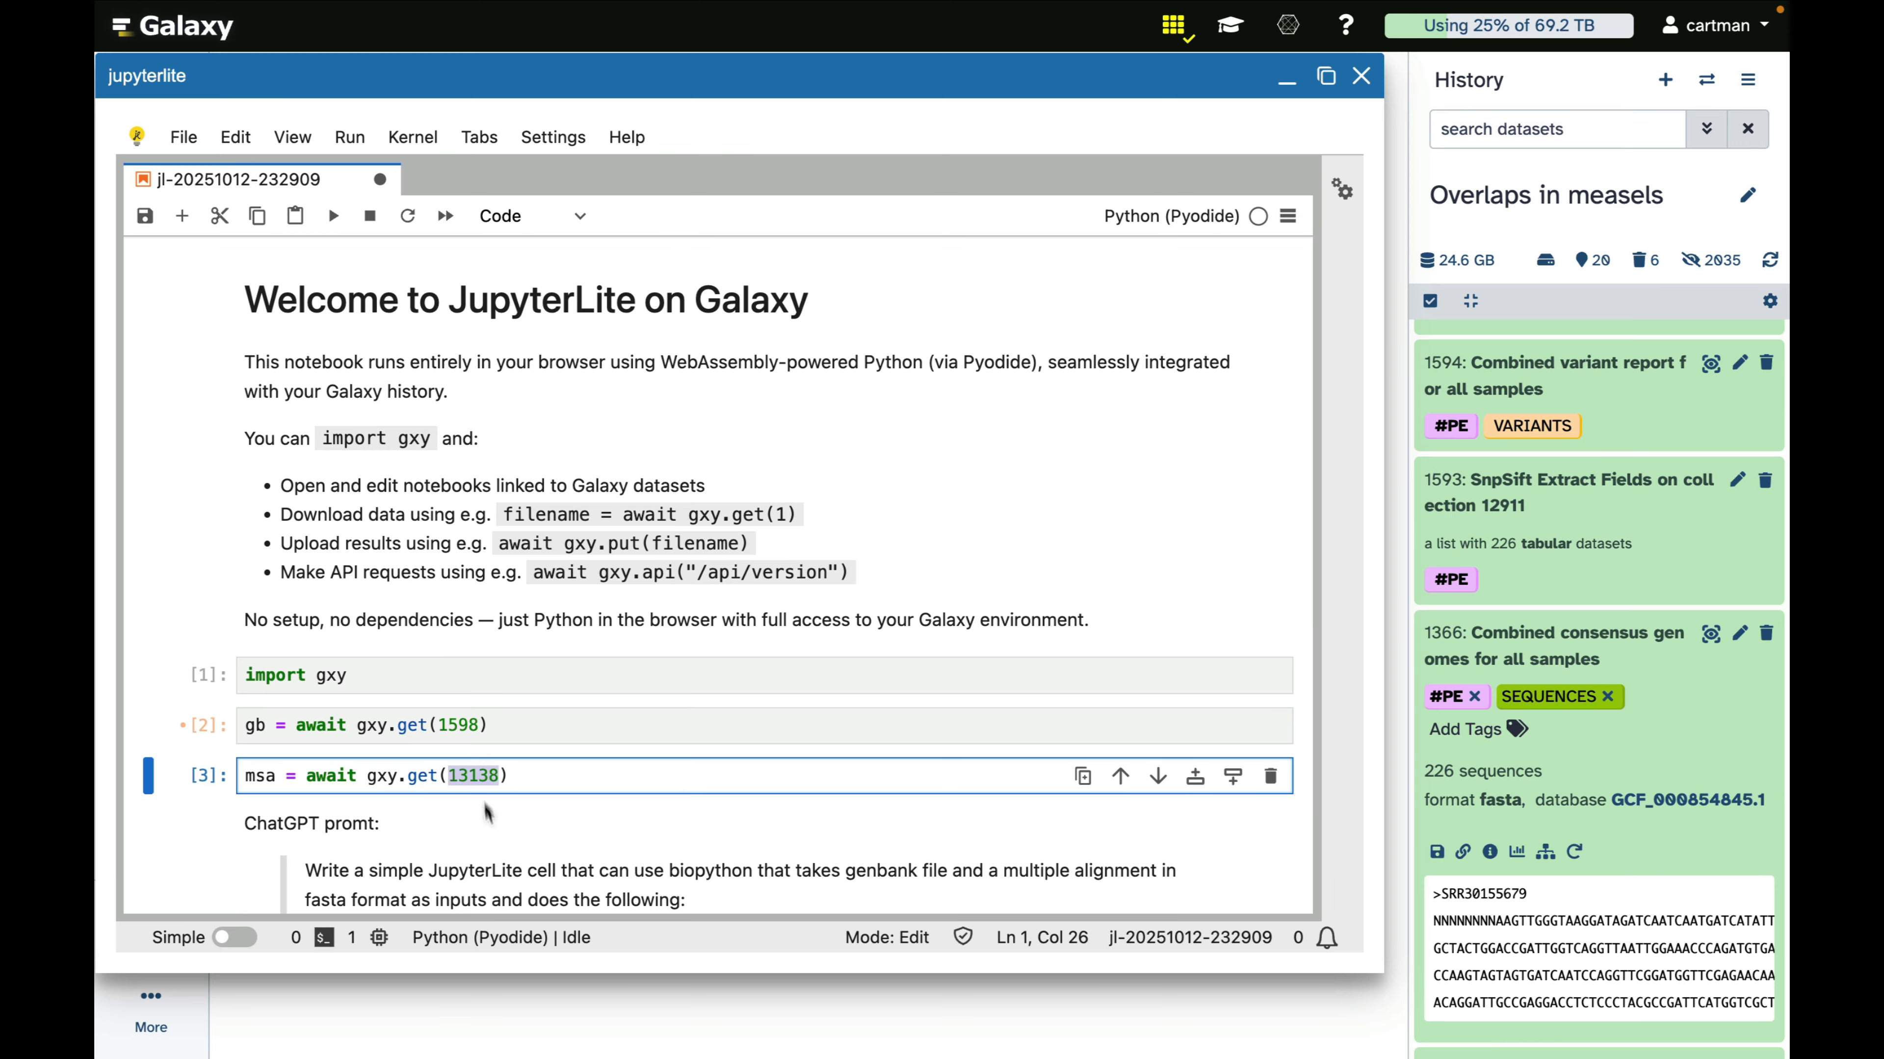
pyautogui.write('1366')
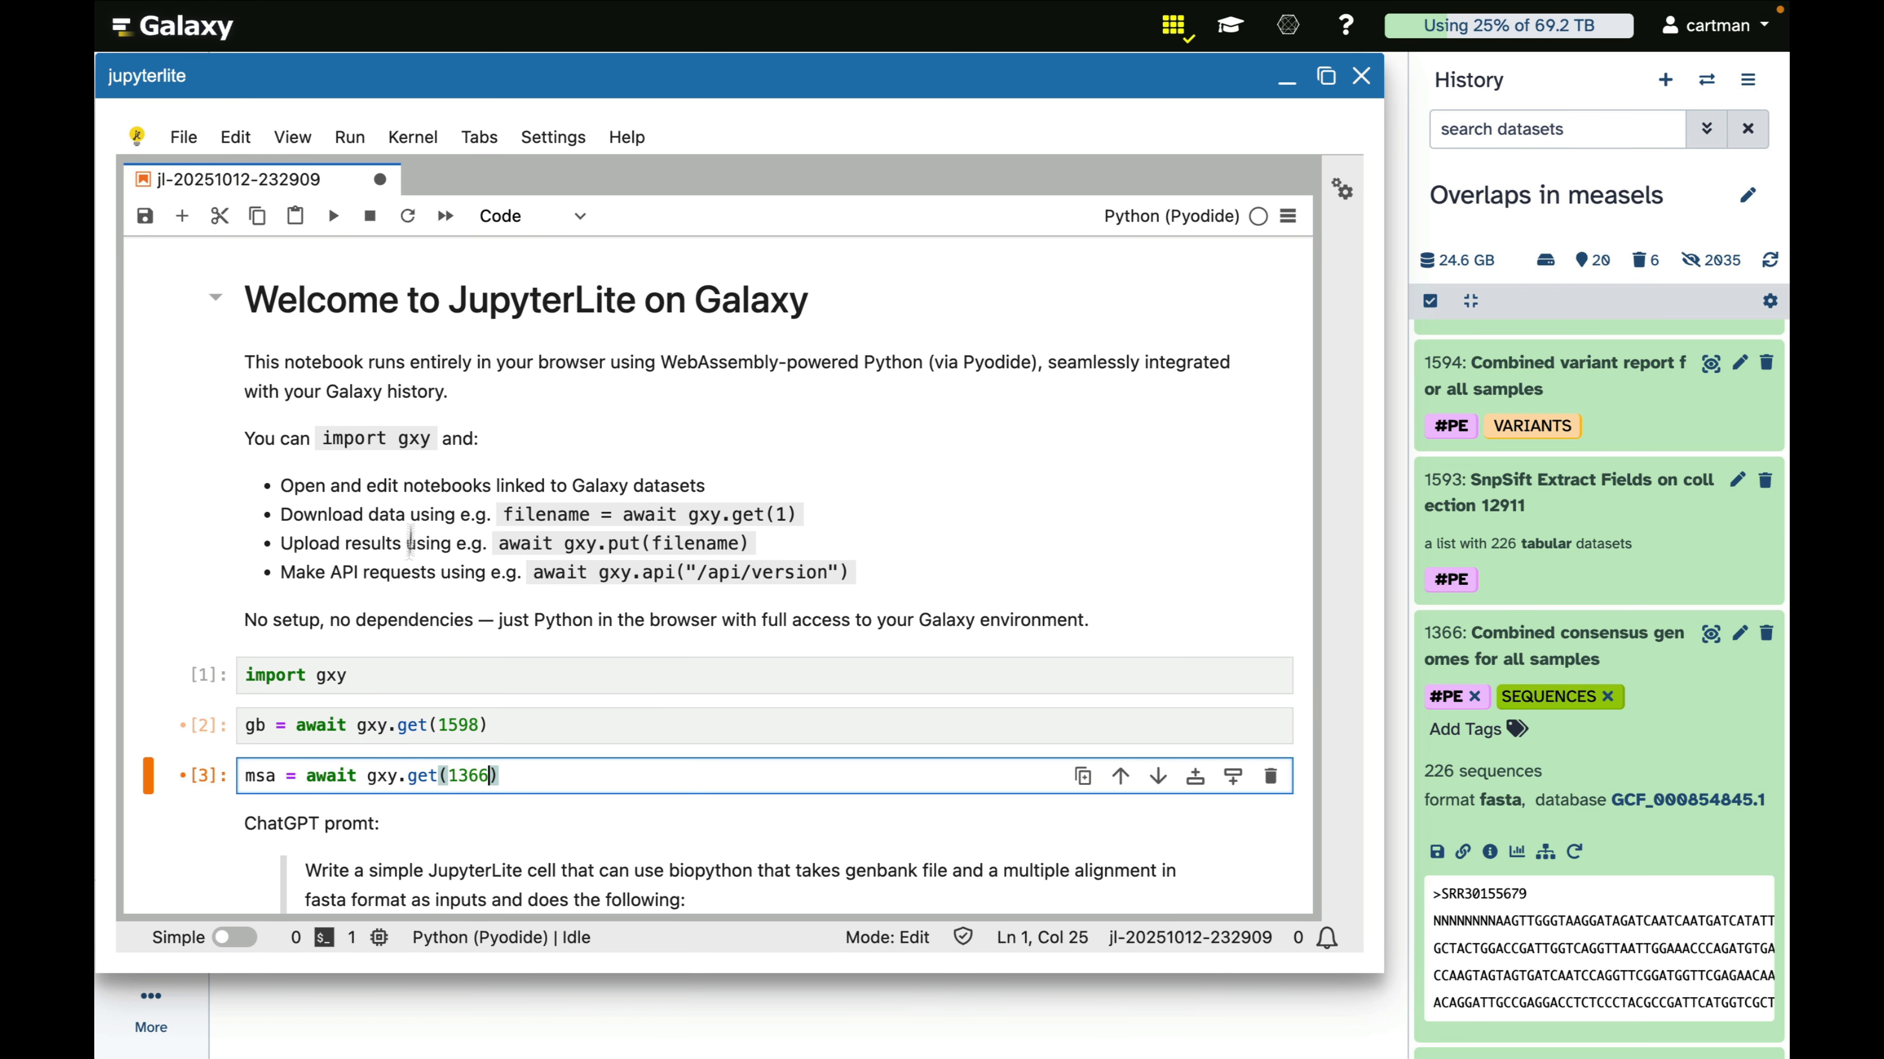
# Restart the notebook kernel with all cell outputs cleared, and run all cells
pyautogui.click(413, 138)
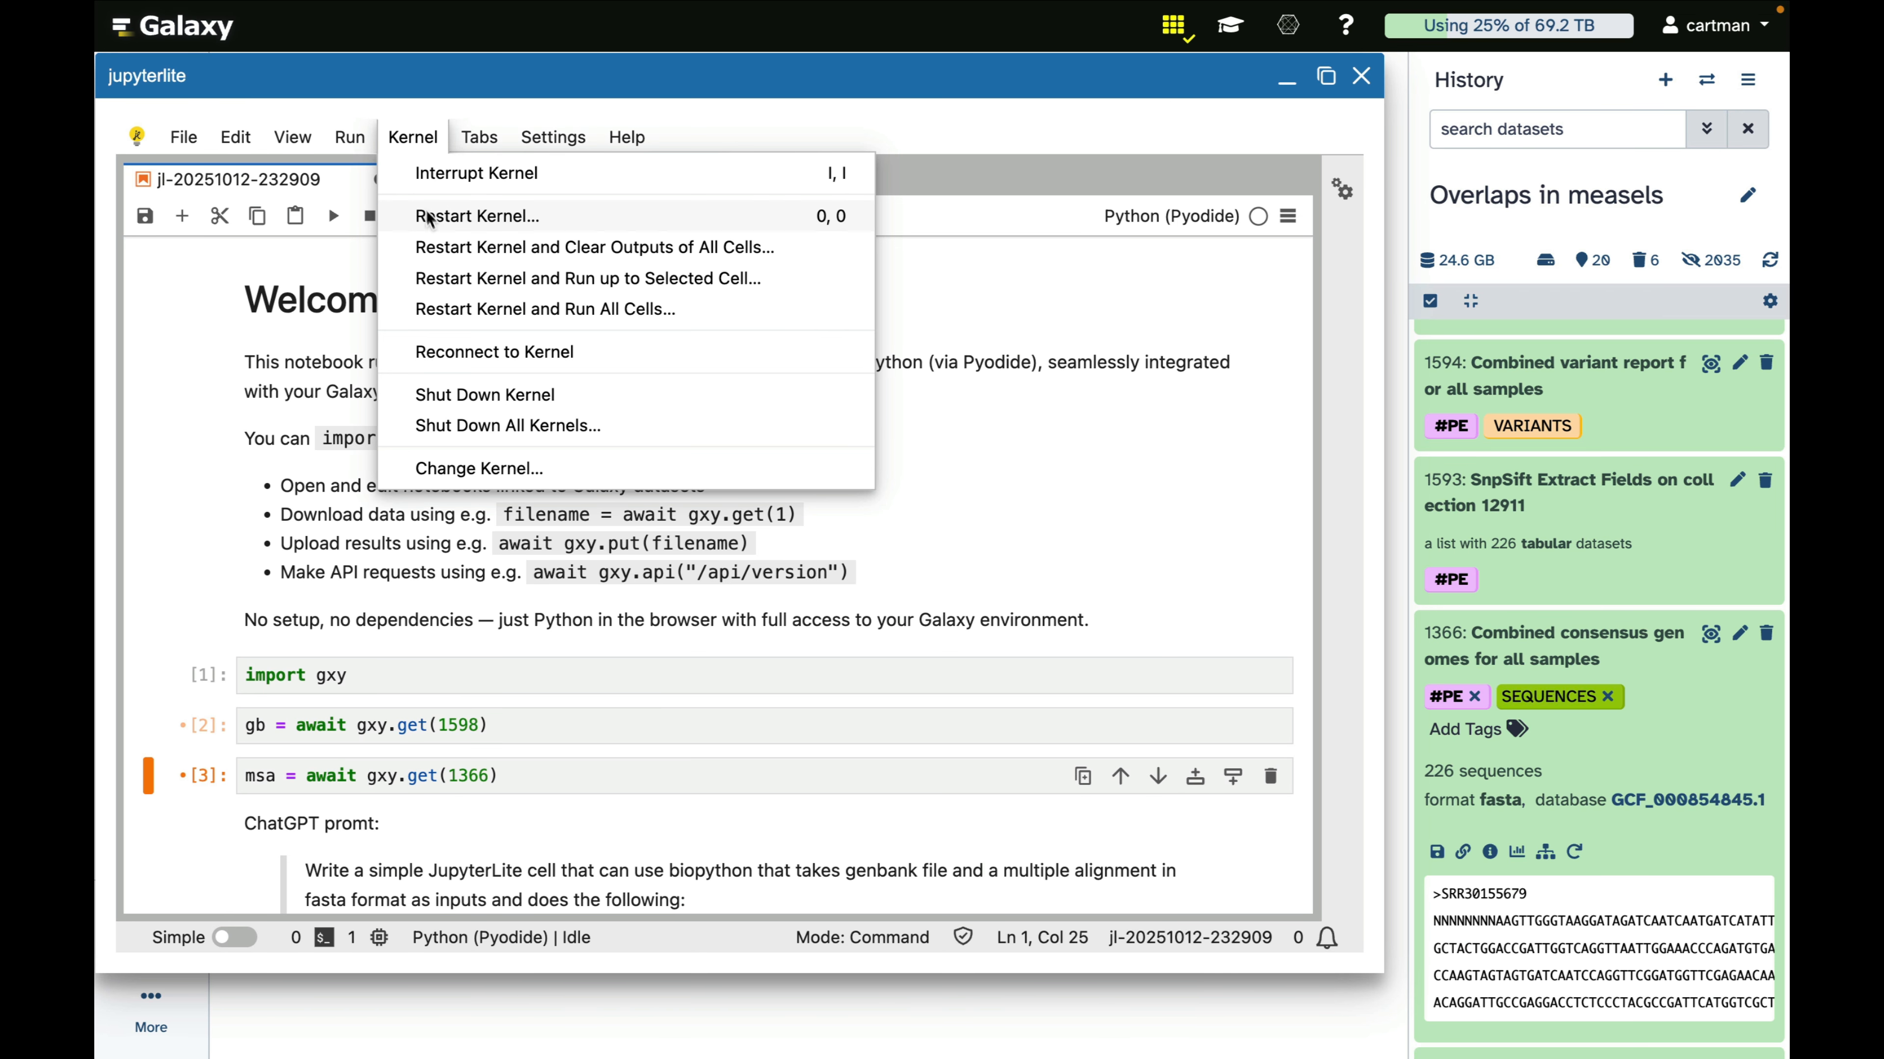
pyautogui.click(436, 246)
pyautogui.click(986, 586)
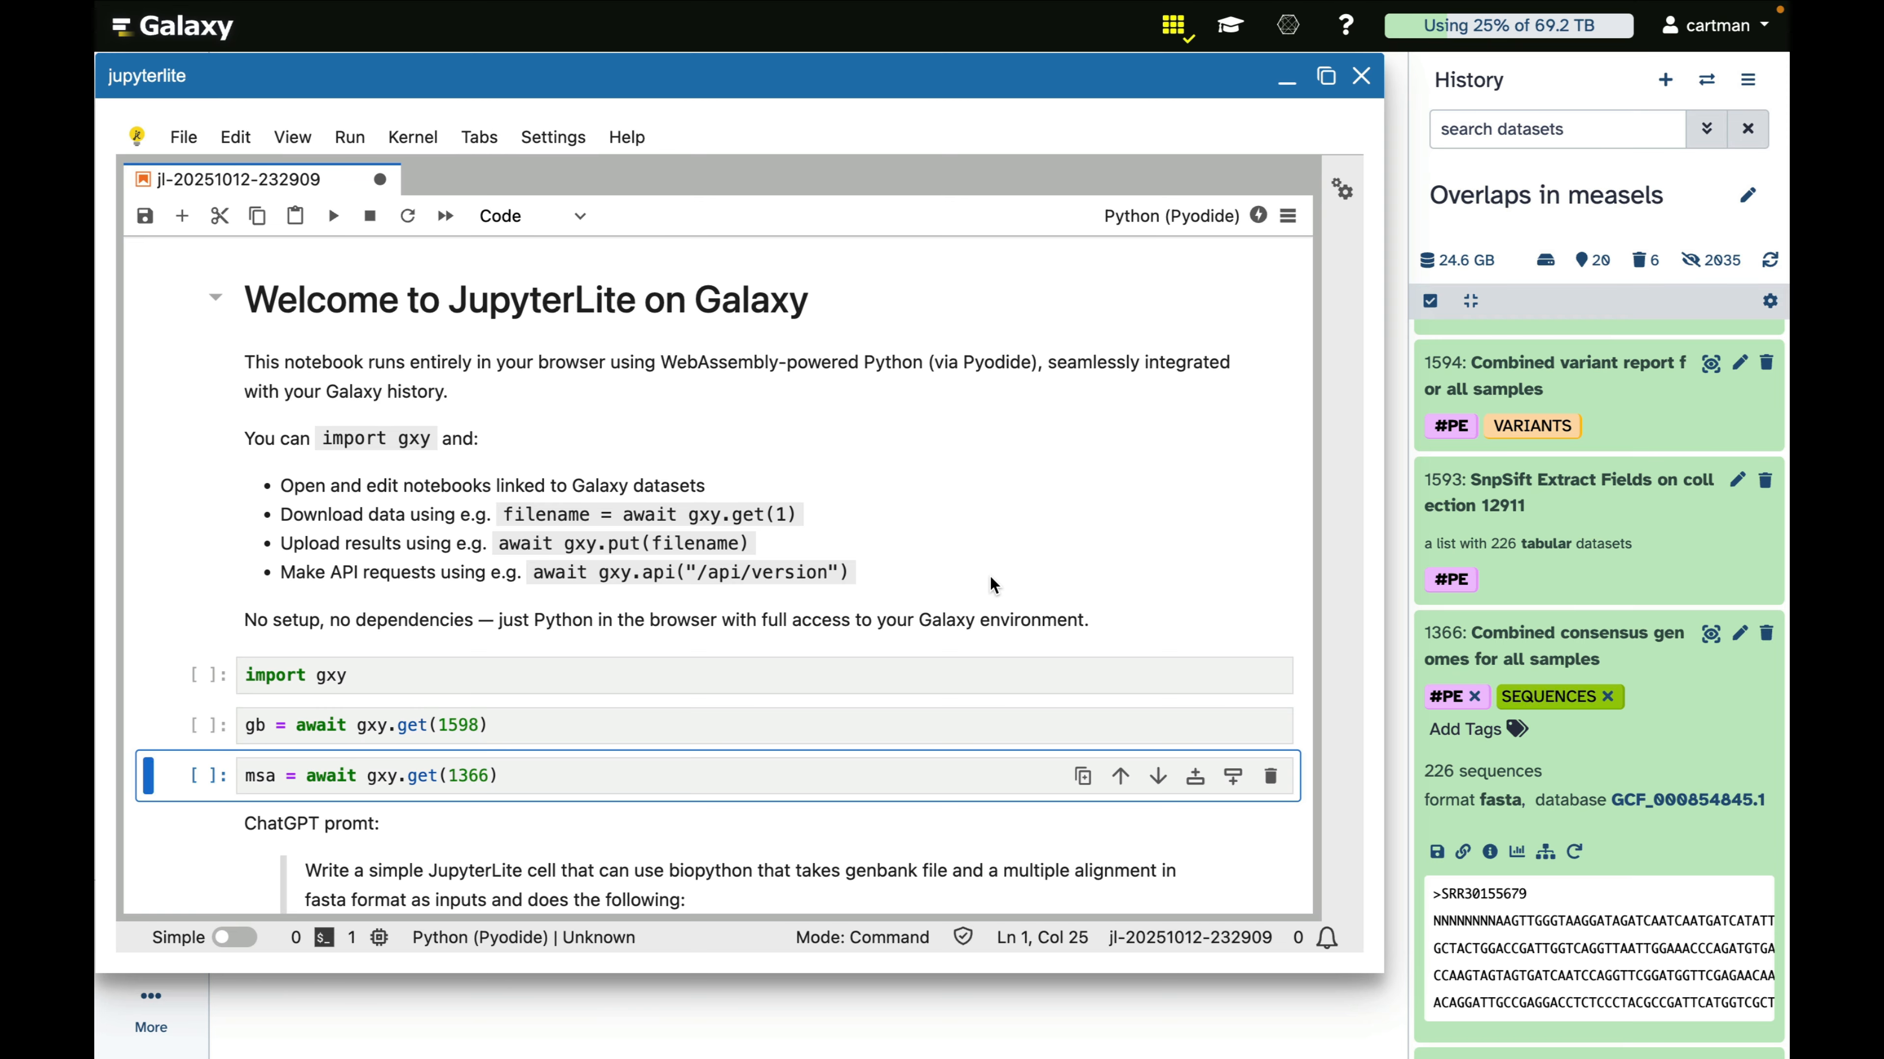
pyautogui.click(341, 137)
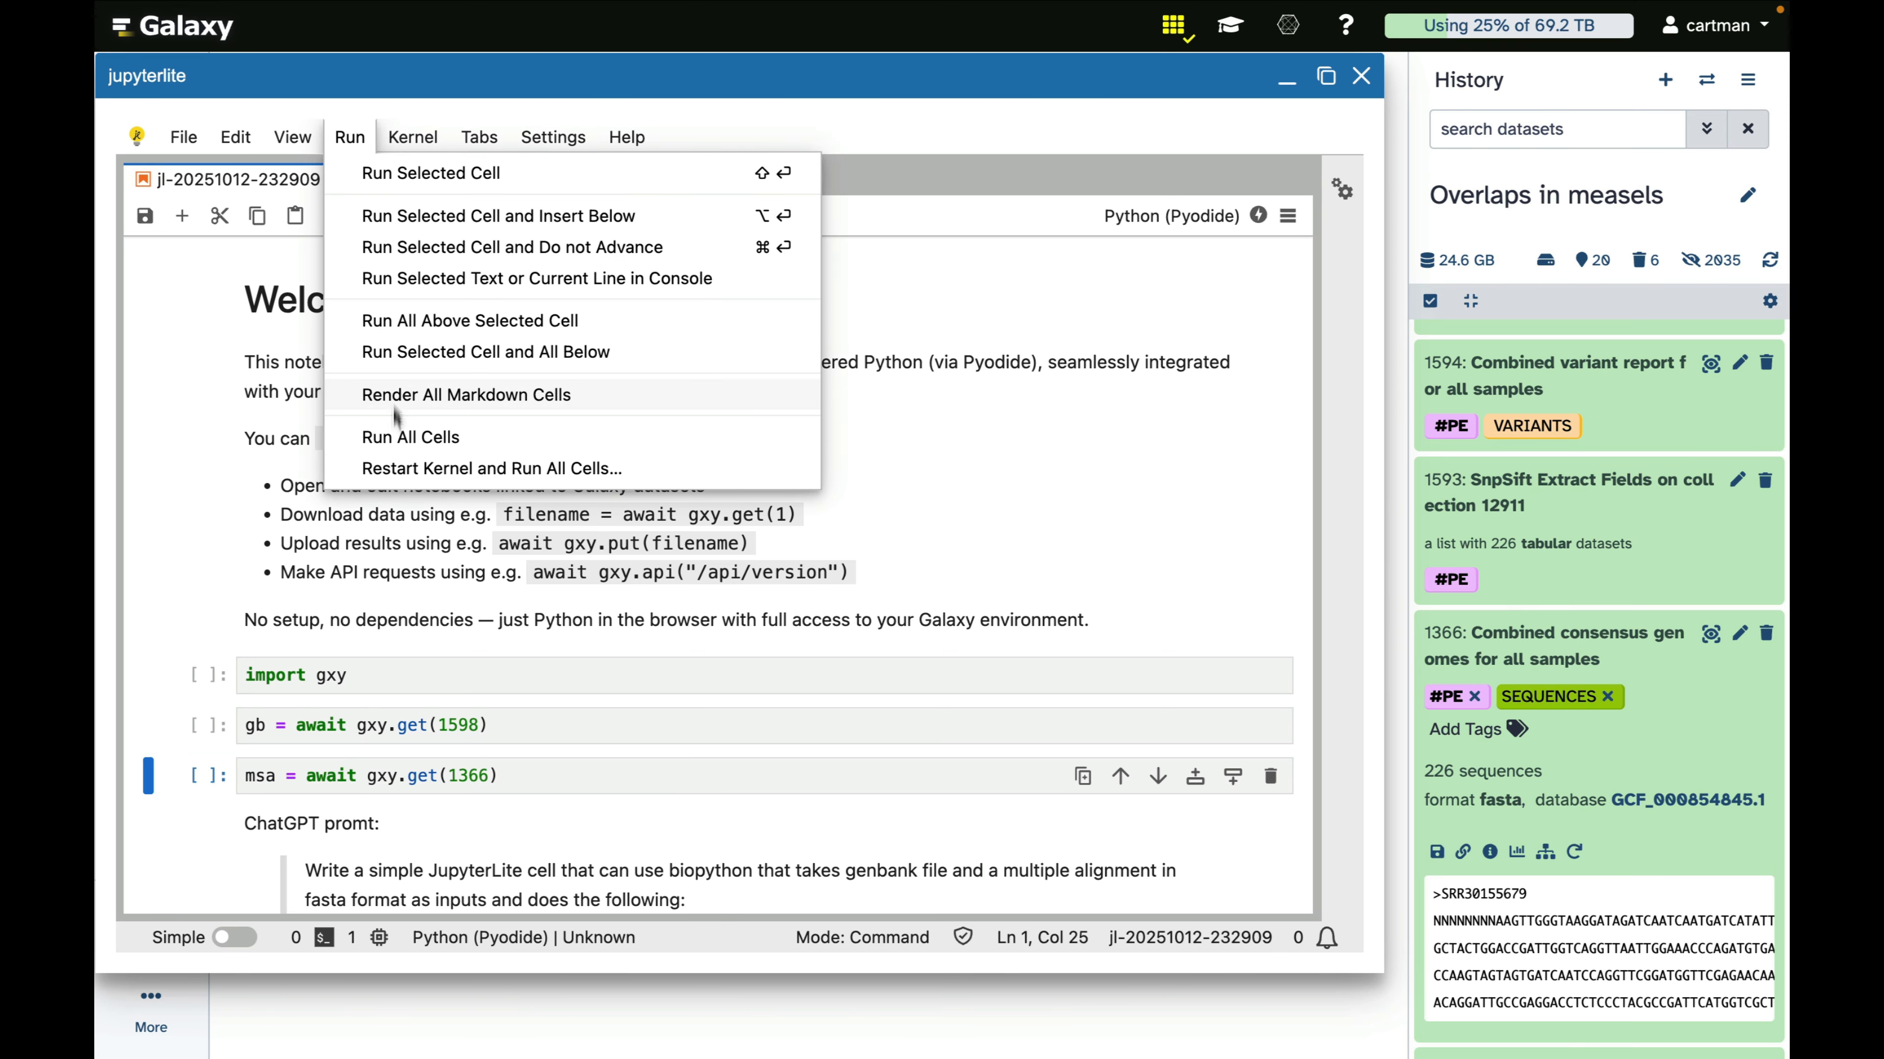
pyautogui.click(405, 437)
# Review the notebook's ChatGPT prompts, the length-filter and CDS-extraction functions, and the list of written CDS alignment files
pyautogui.scroll(-9, 761, 621)
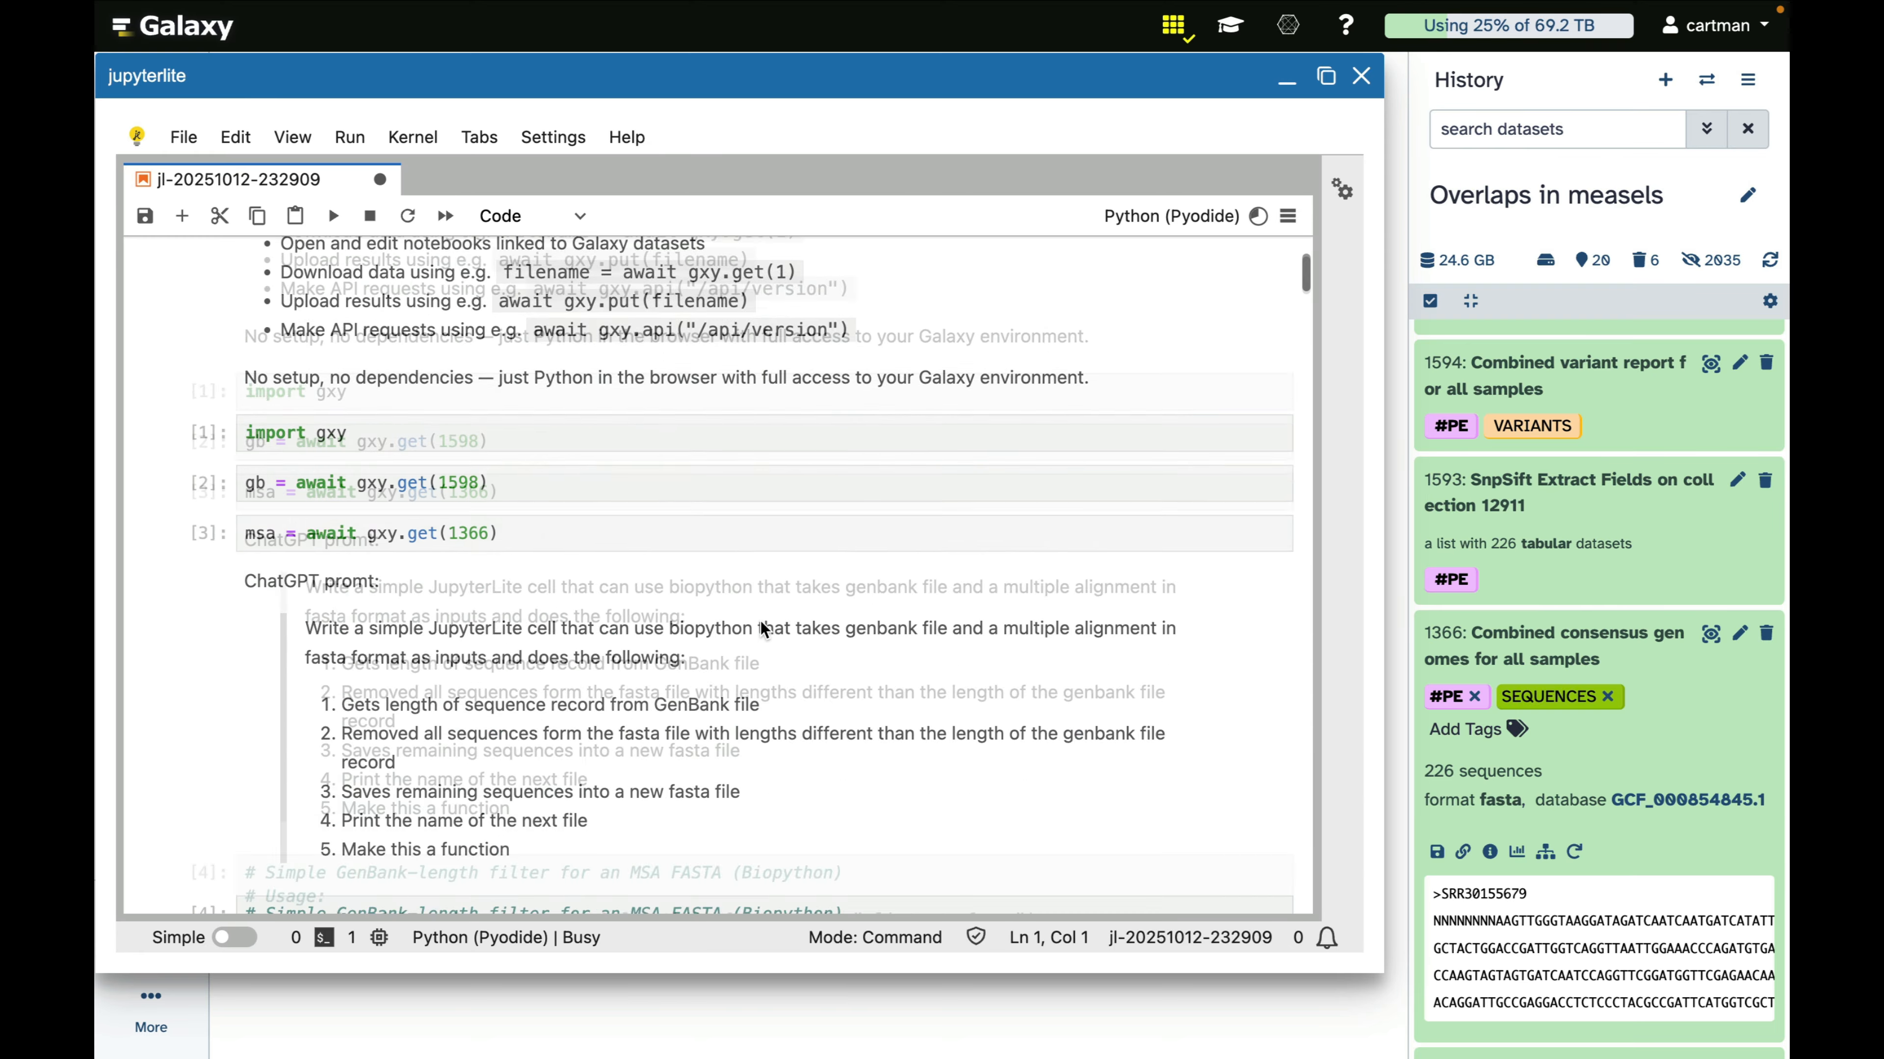
pyautogui.scroll(5, 763, 630)
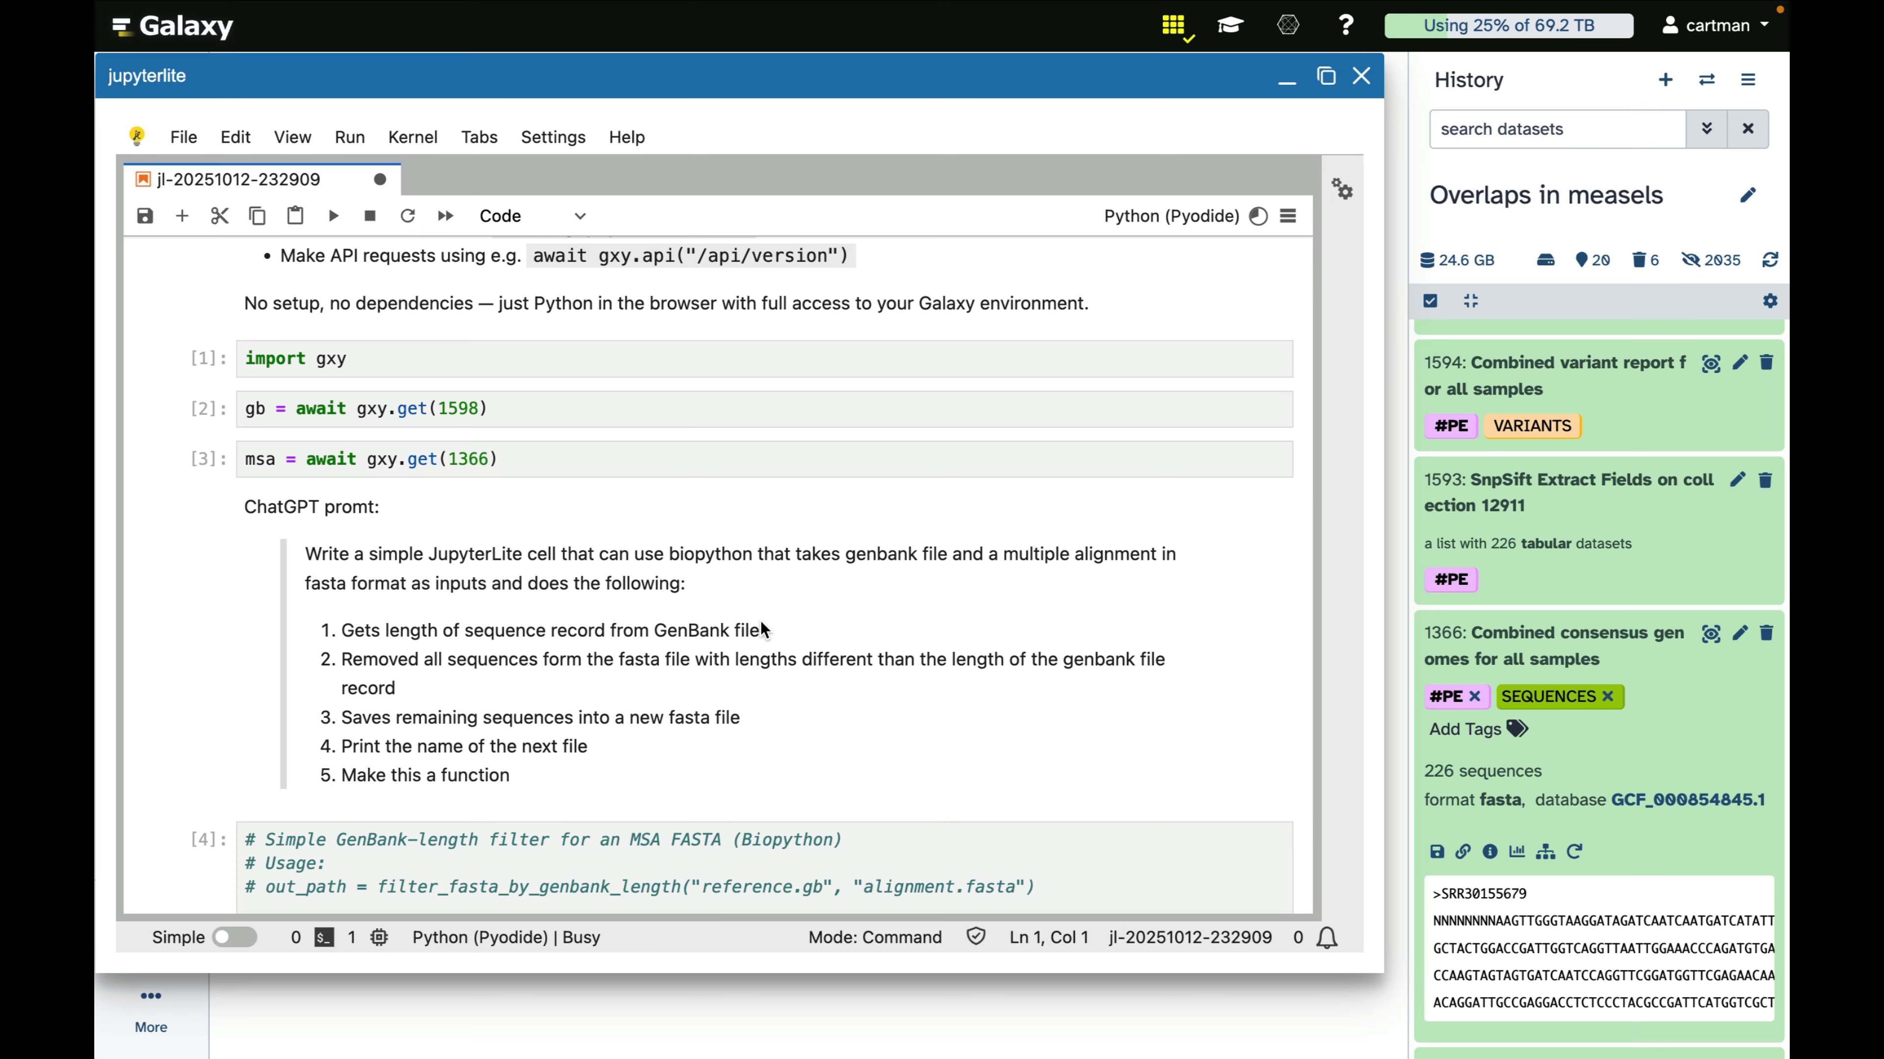
pyautogui.scroll(-5, 764, 630)
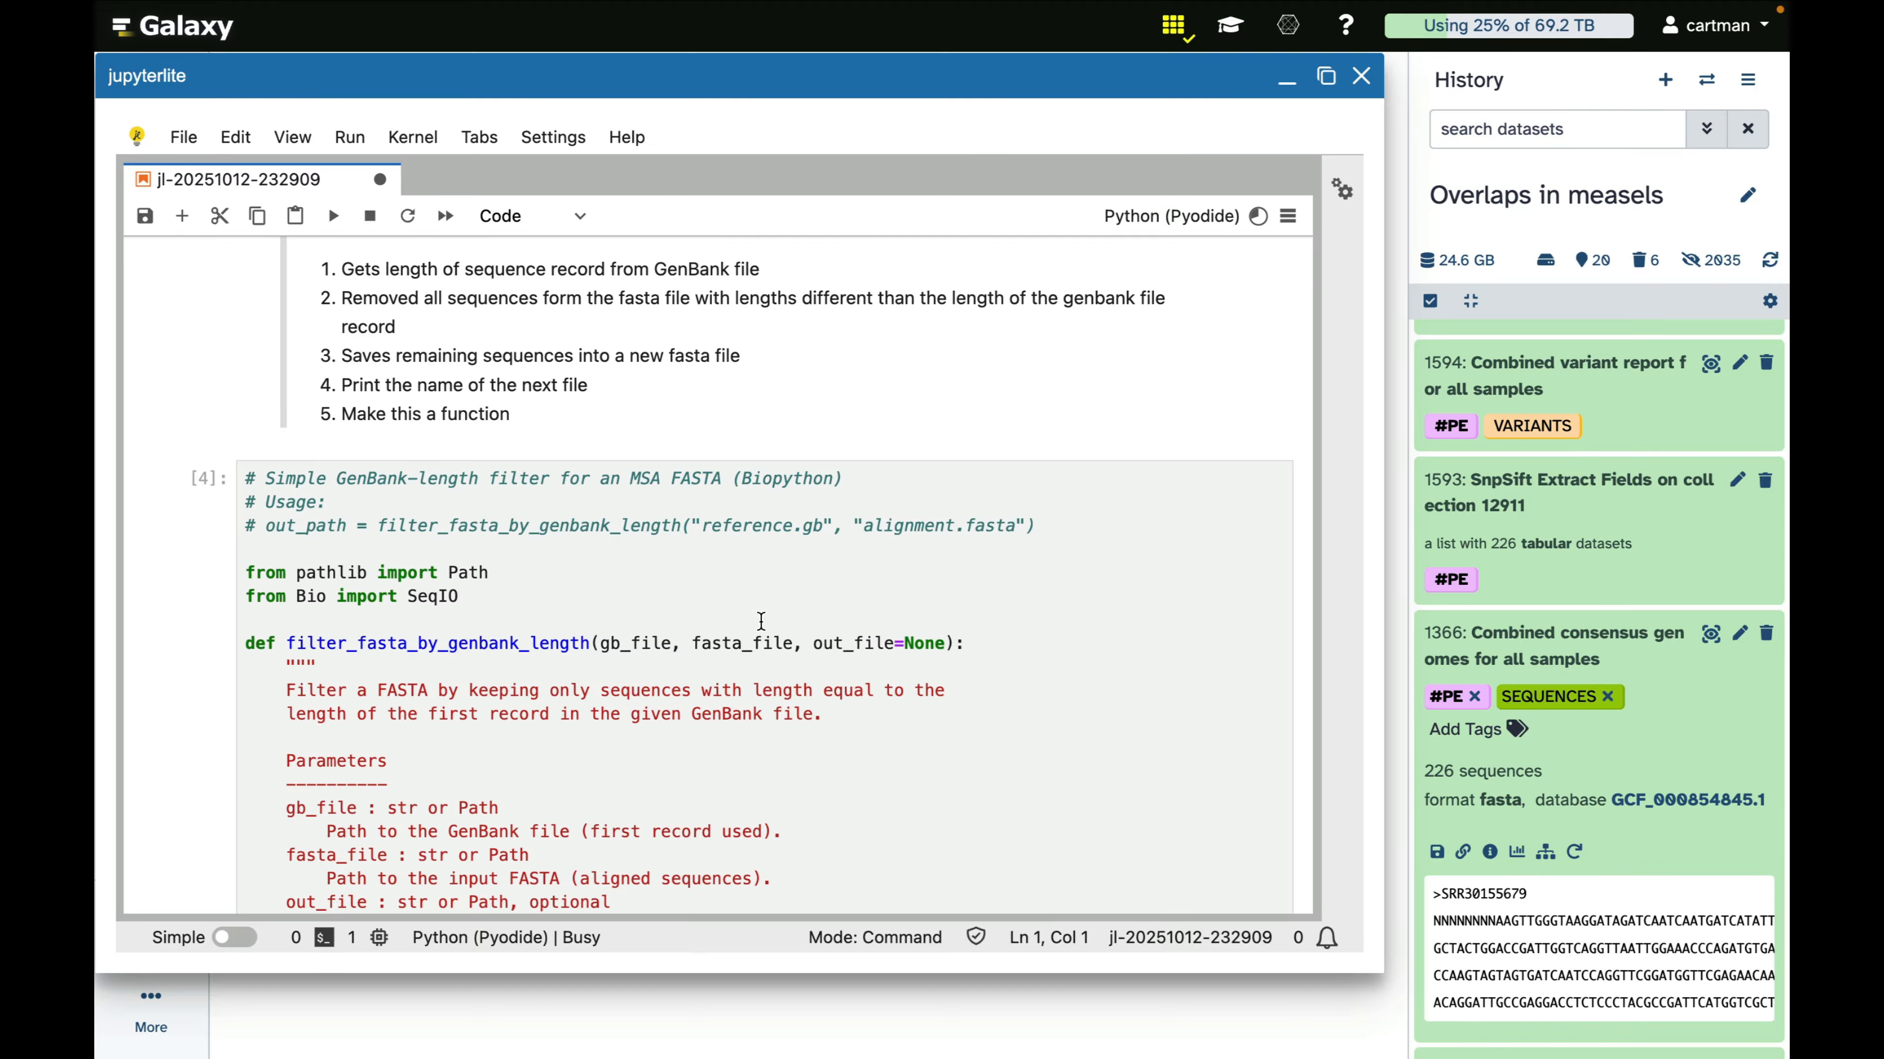
pyautogui.scroll(-15, 762, 623)
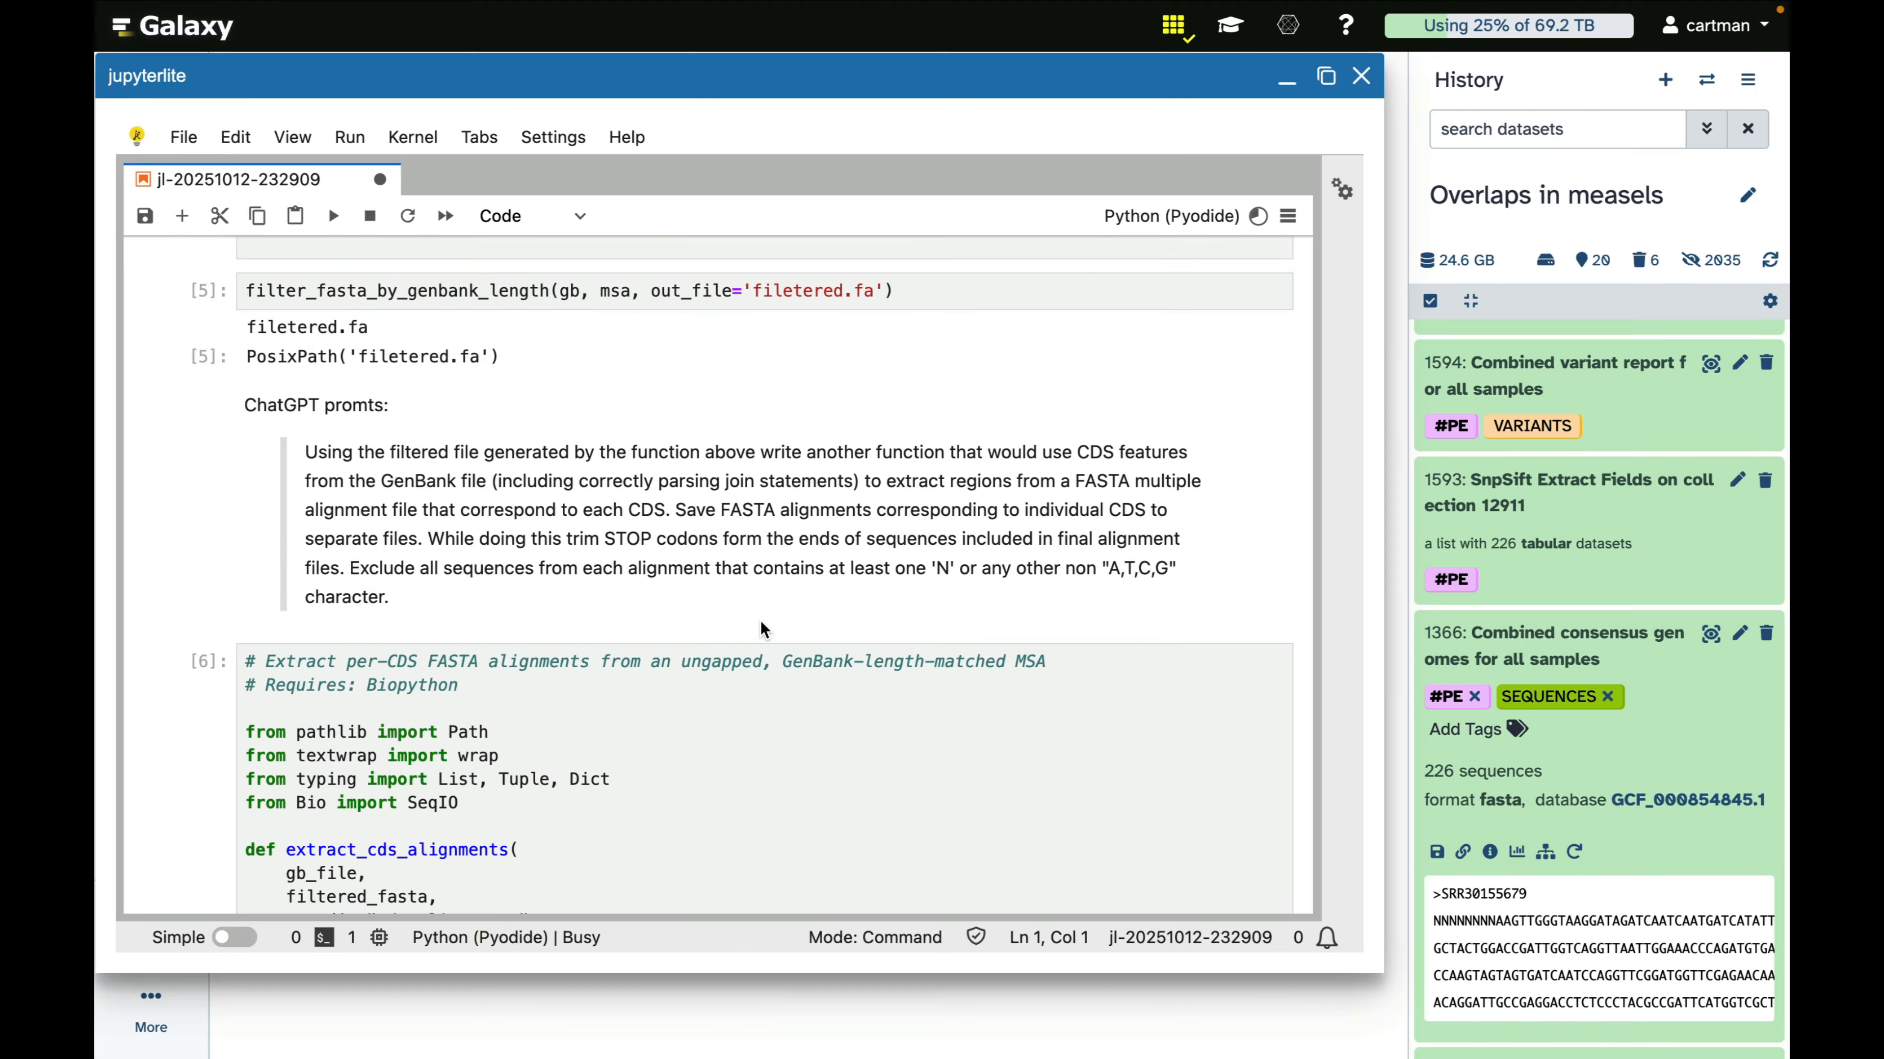
pyautogui.scroll(-6, 762, 630)
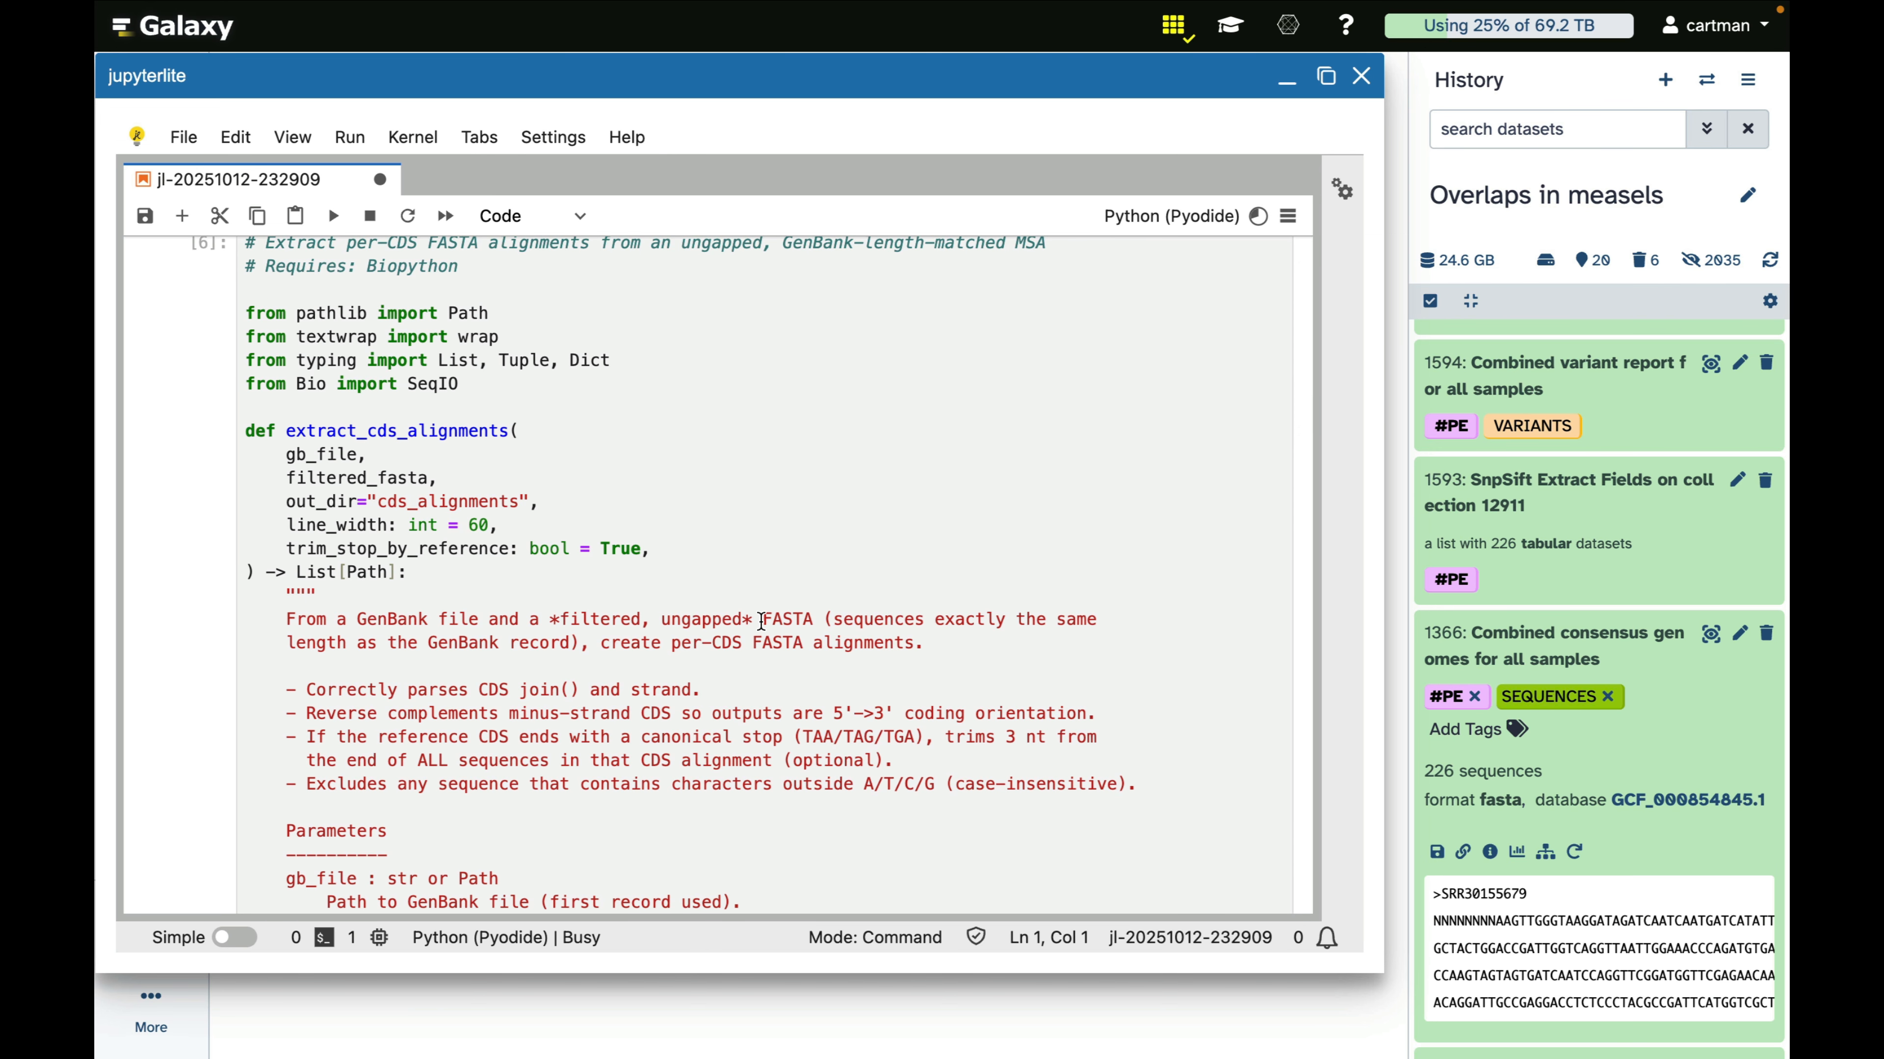
pyautogui.scroll(-20, 761, 622)
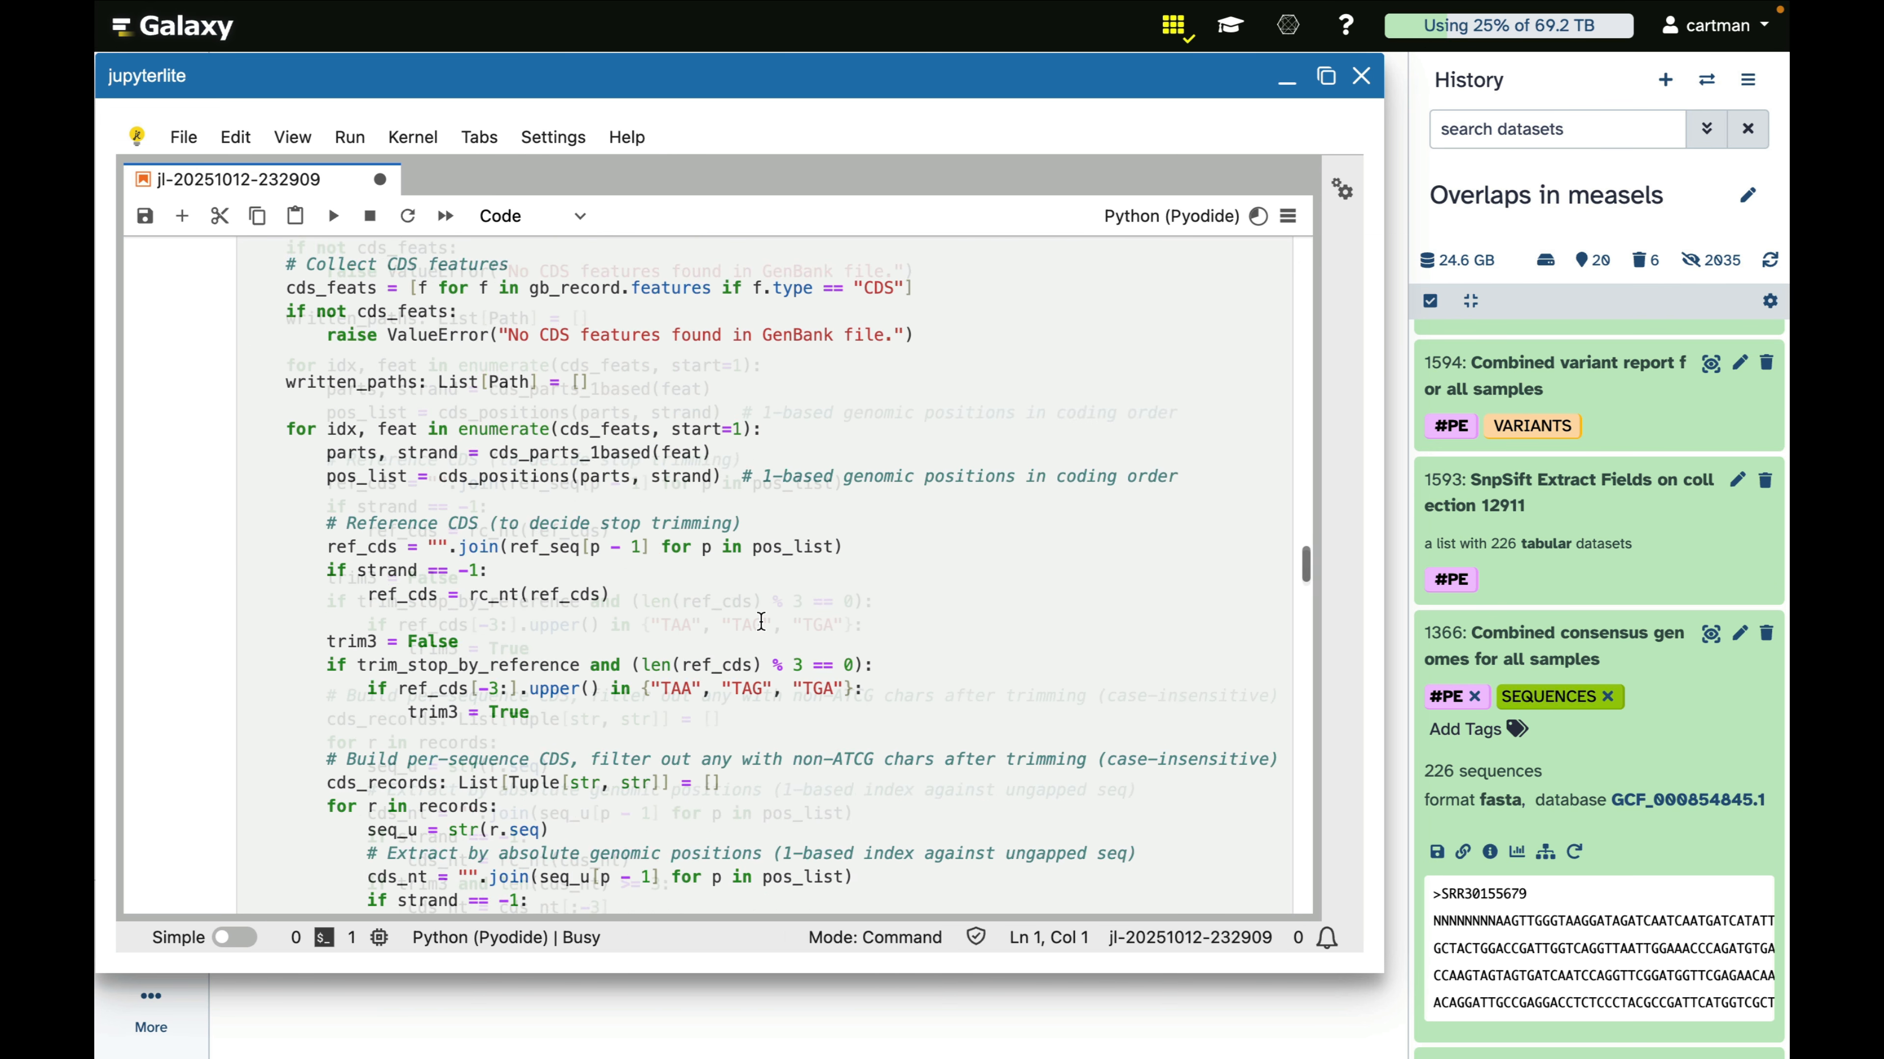
pyautogui.scroll(-5, 761, 622)
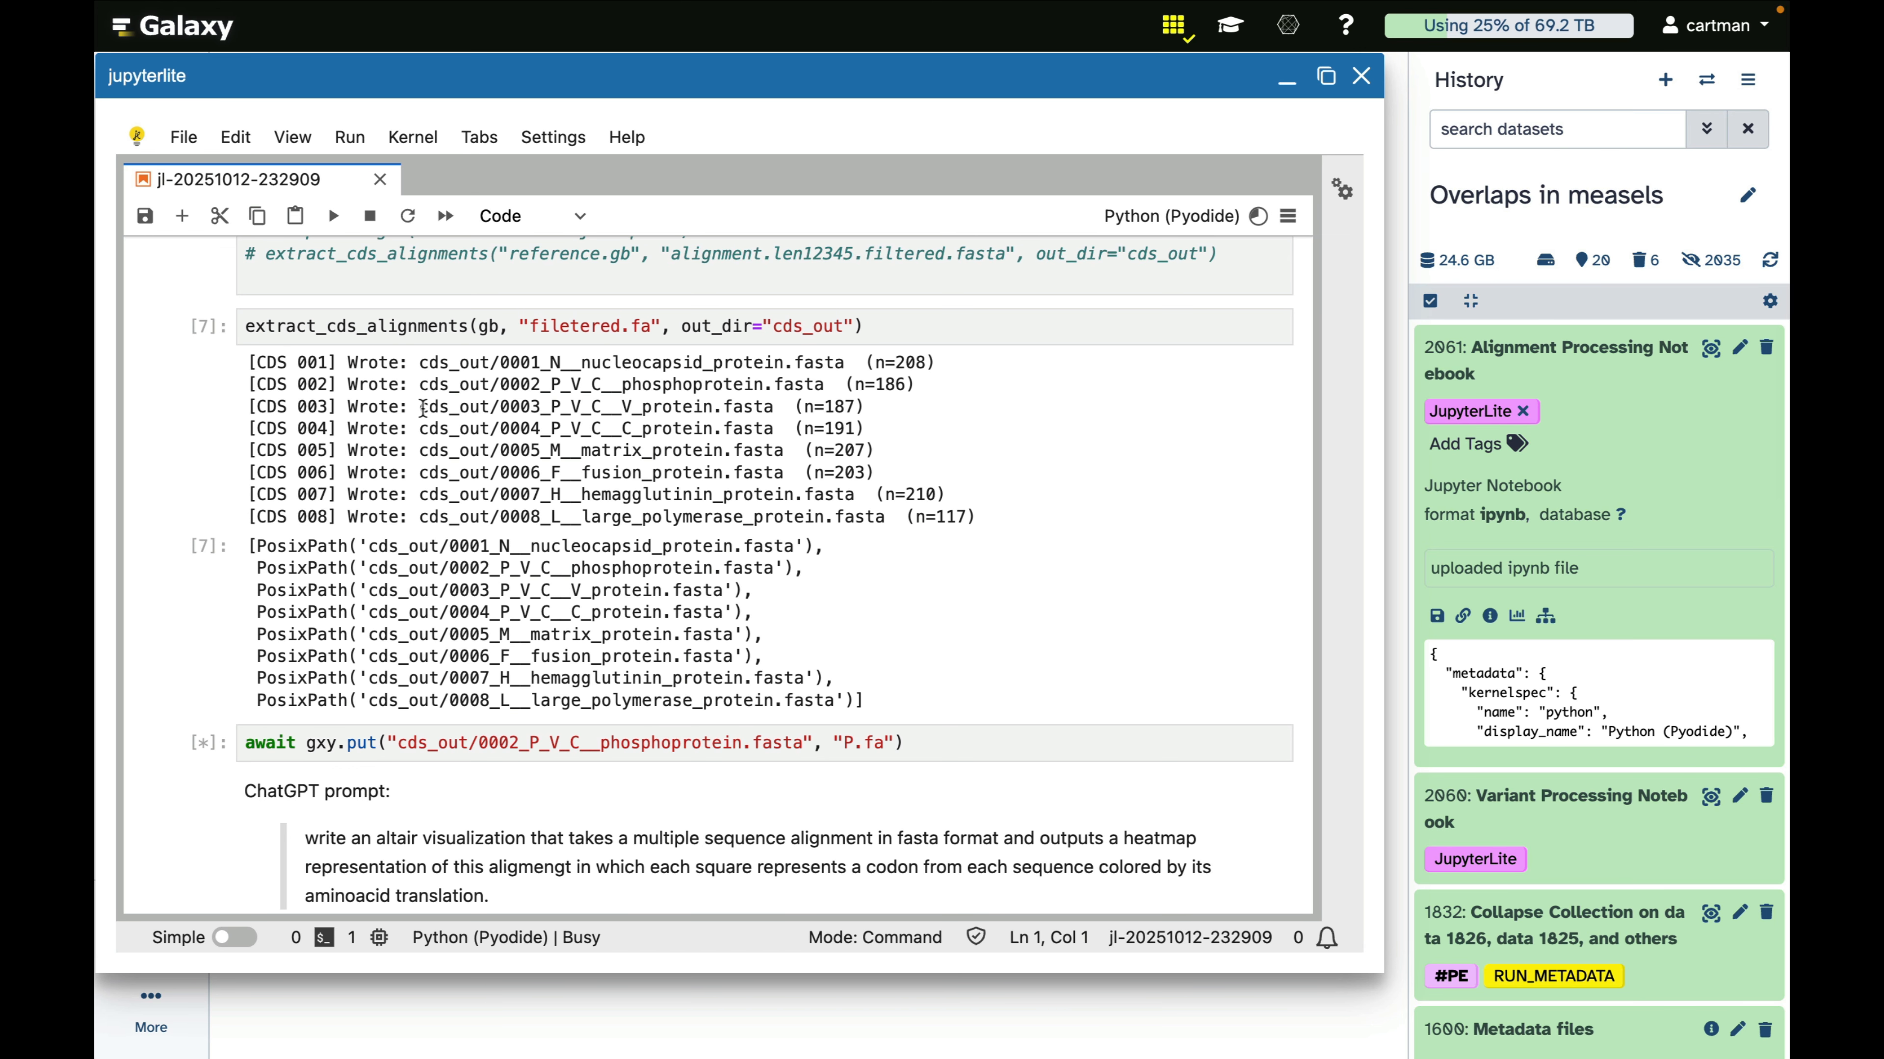
# Change the gxy.put cell to upload cds_out/0003_P_V_C__V_protein.fasta as V.fa, and run that cell
pyautogui.moveTo(420, 406); pyautogui.dragTo(772, 413)
pyautogui.hotkey('ctrl', 'c')
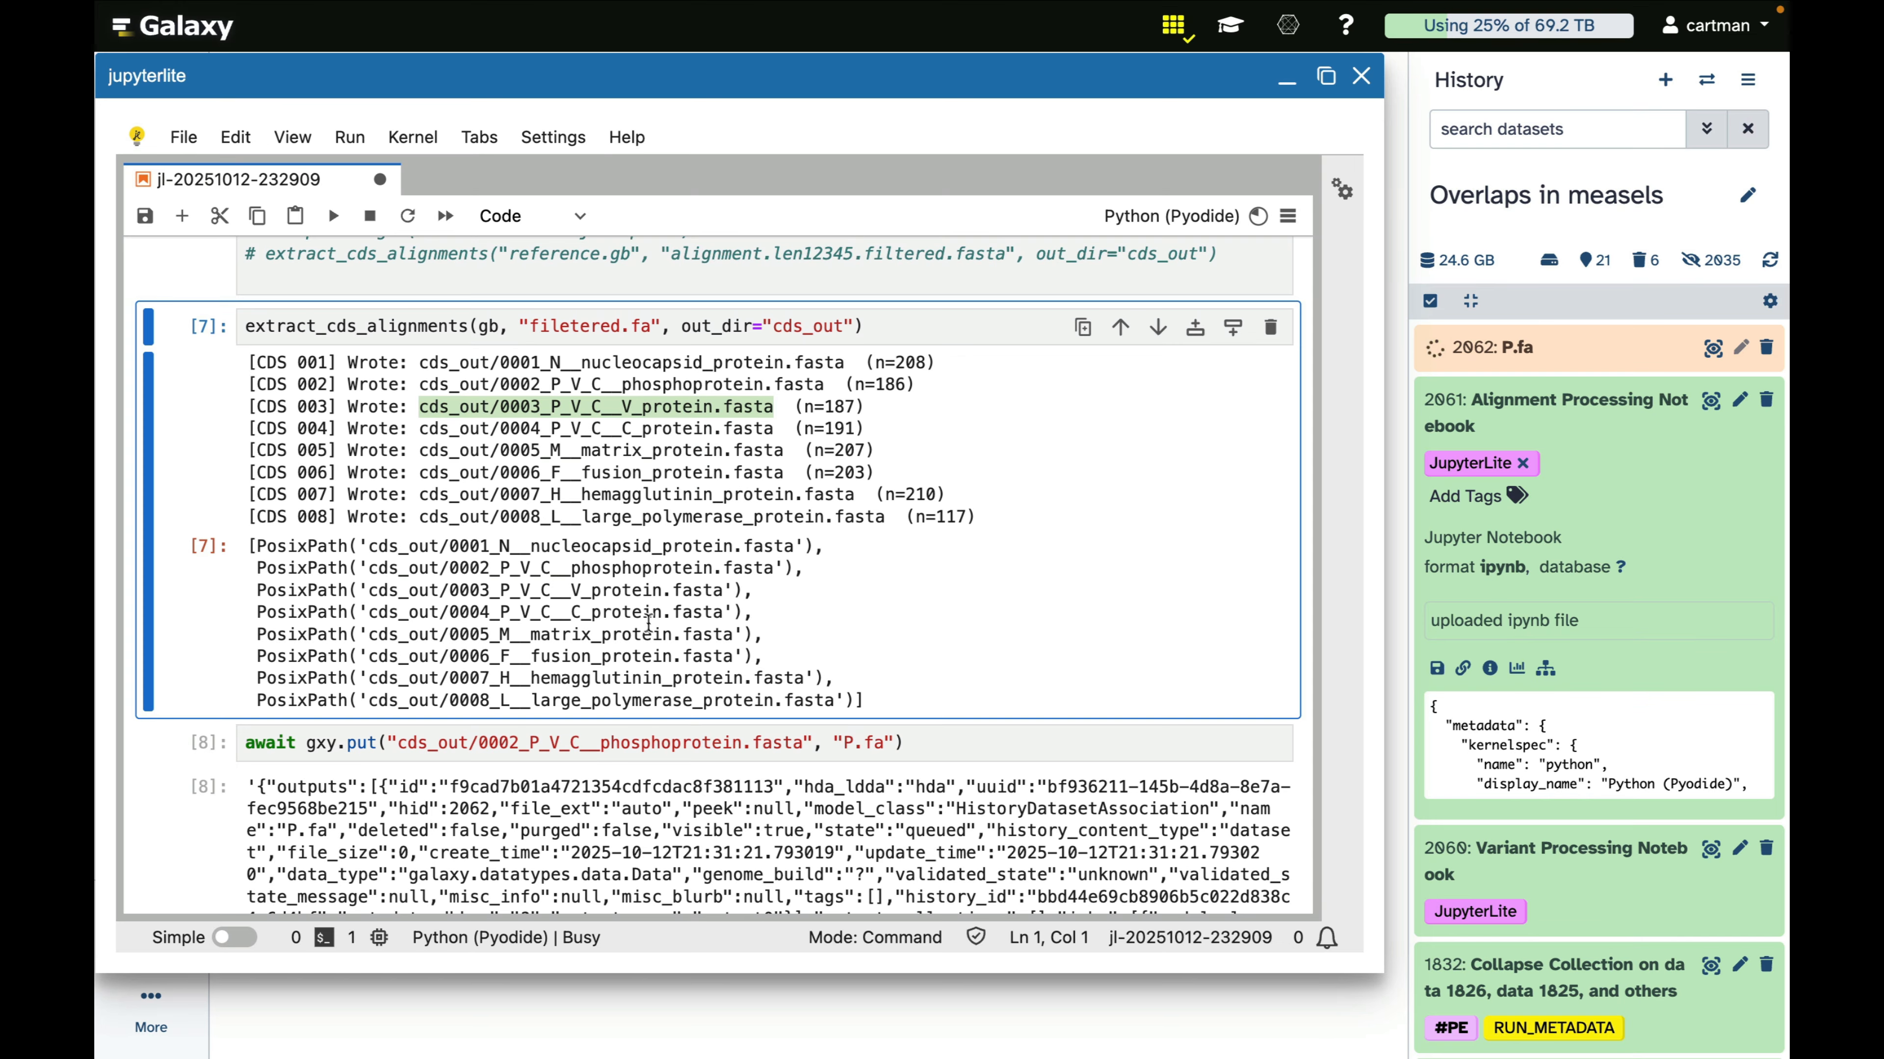
pyautogui.moveTo(397, 742); pyautogui.dragTo(813, 732)
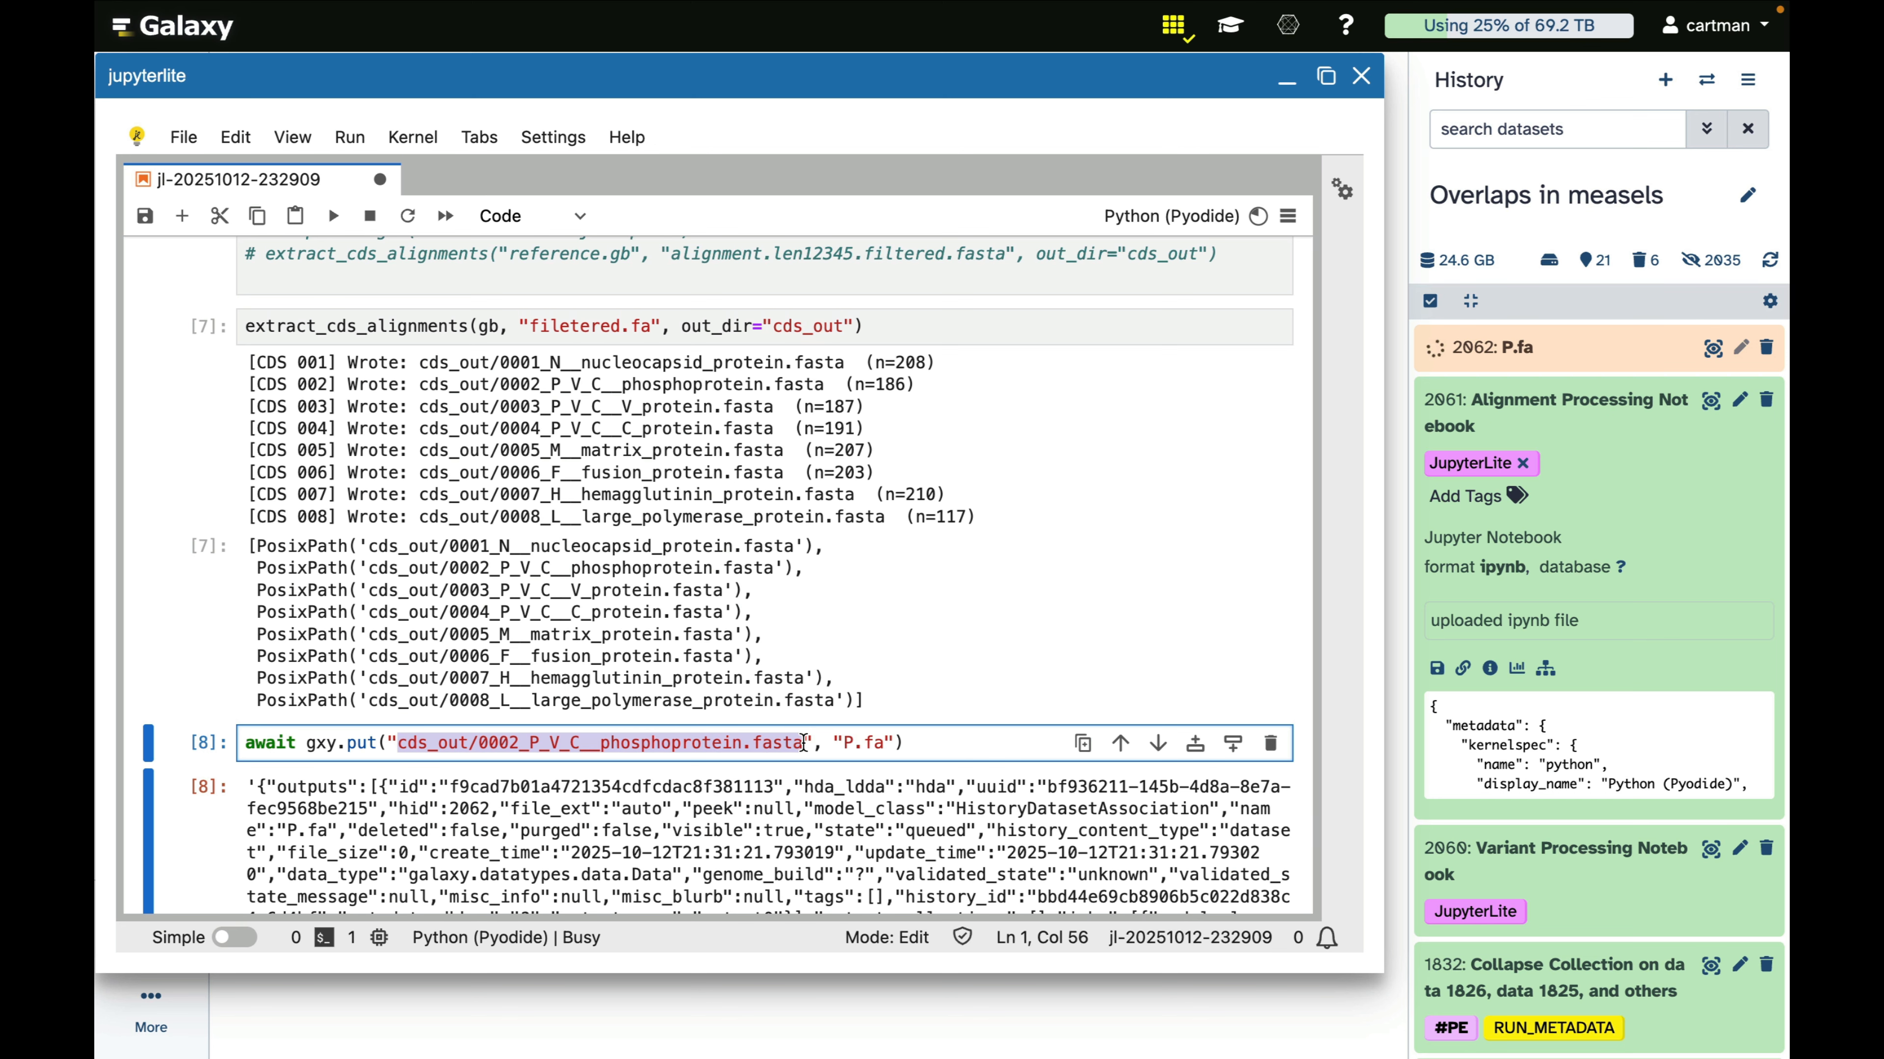
pyautogui.hotkey('ctrl', 'v')
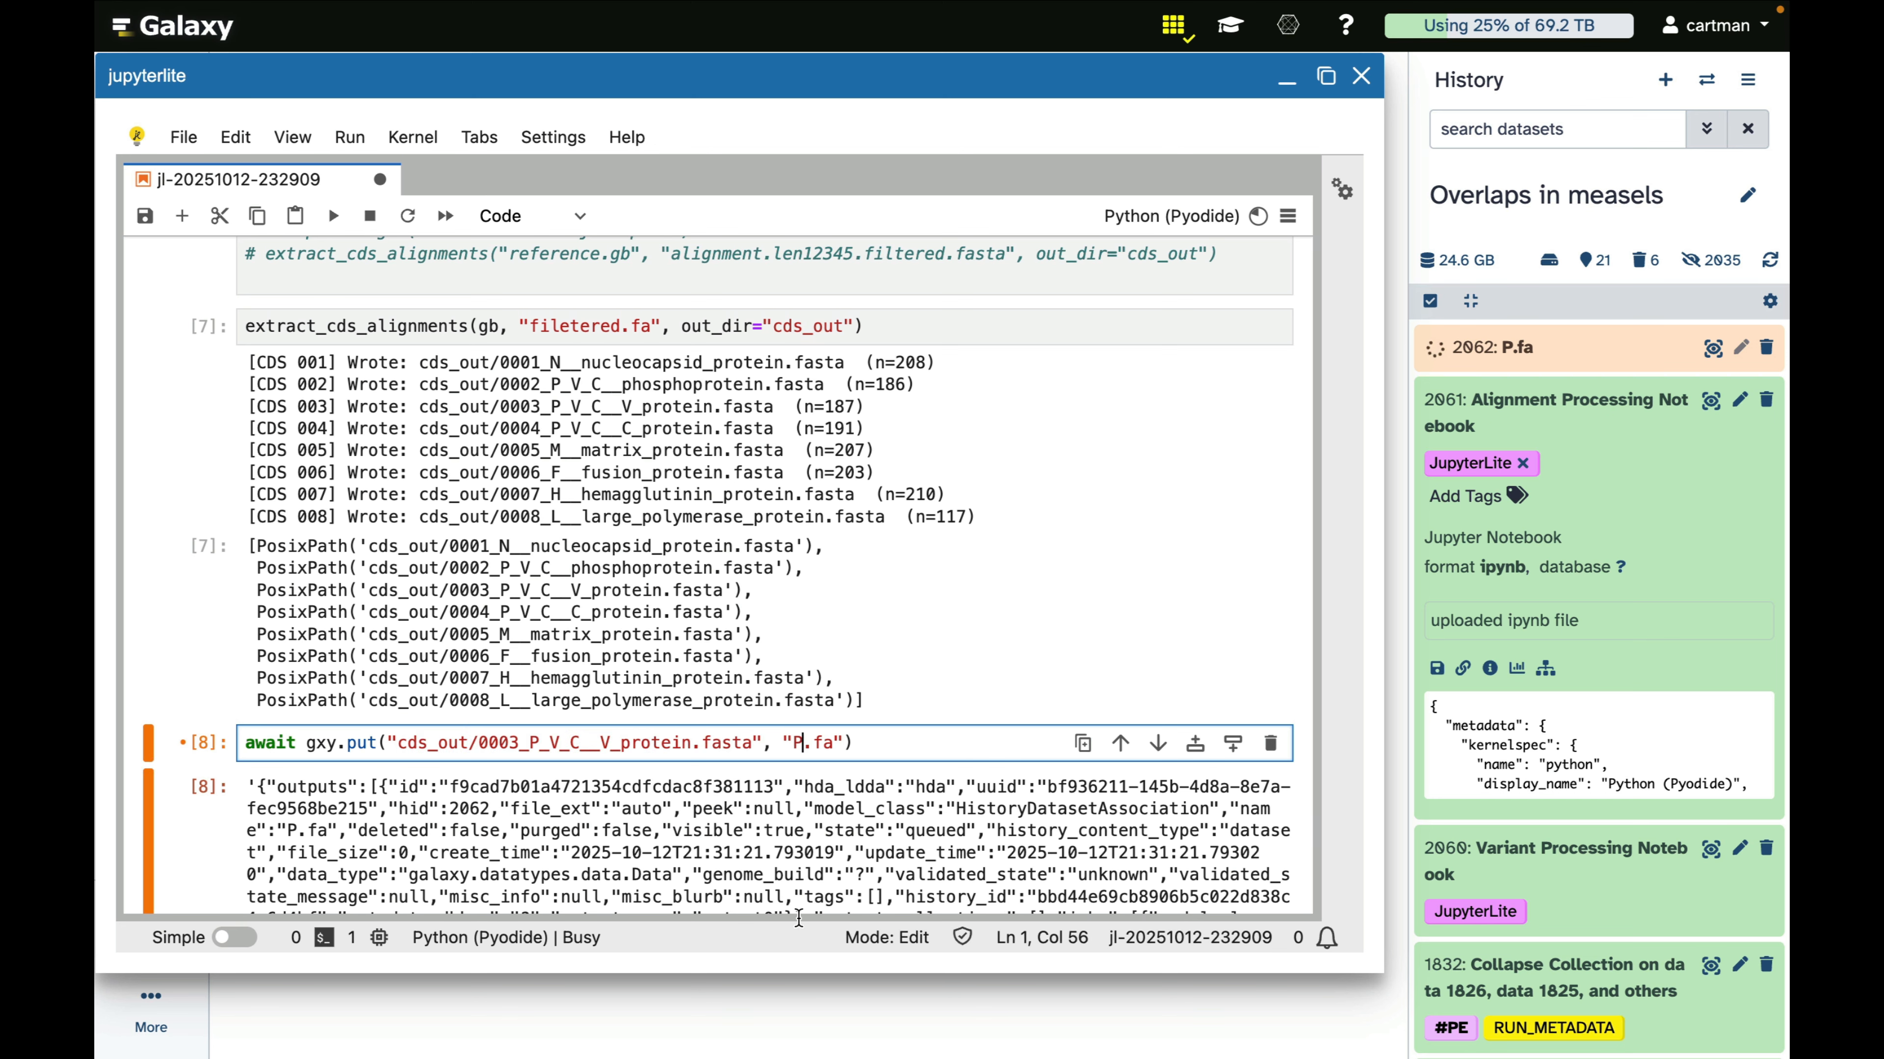
pyautogui.press('BackSpace')
pyautogui.write('V')
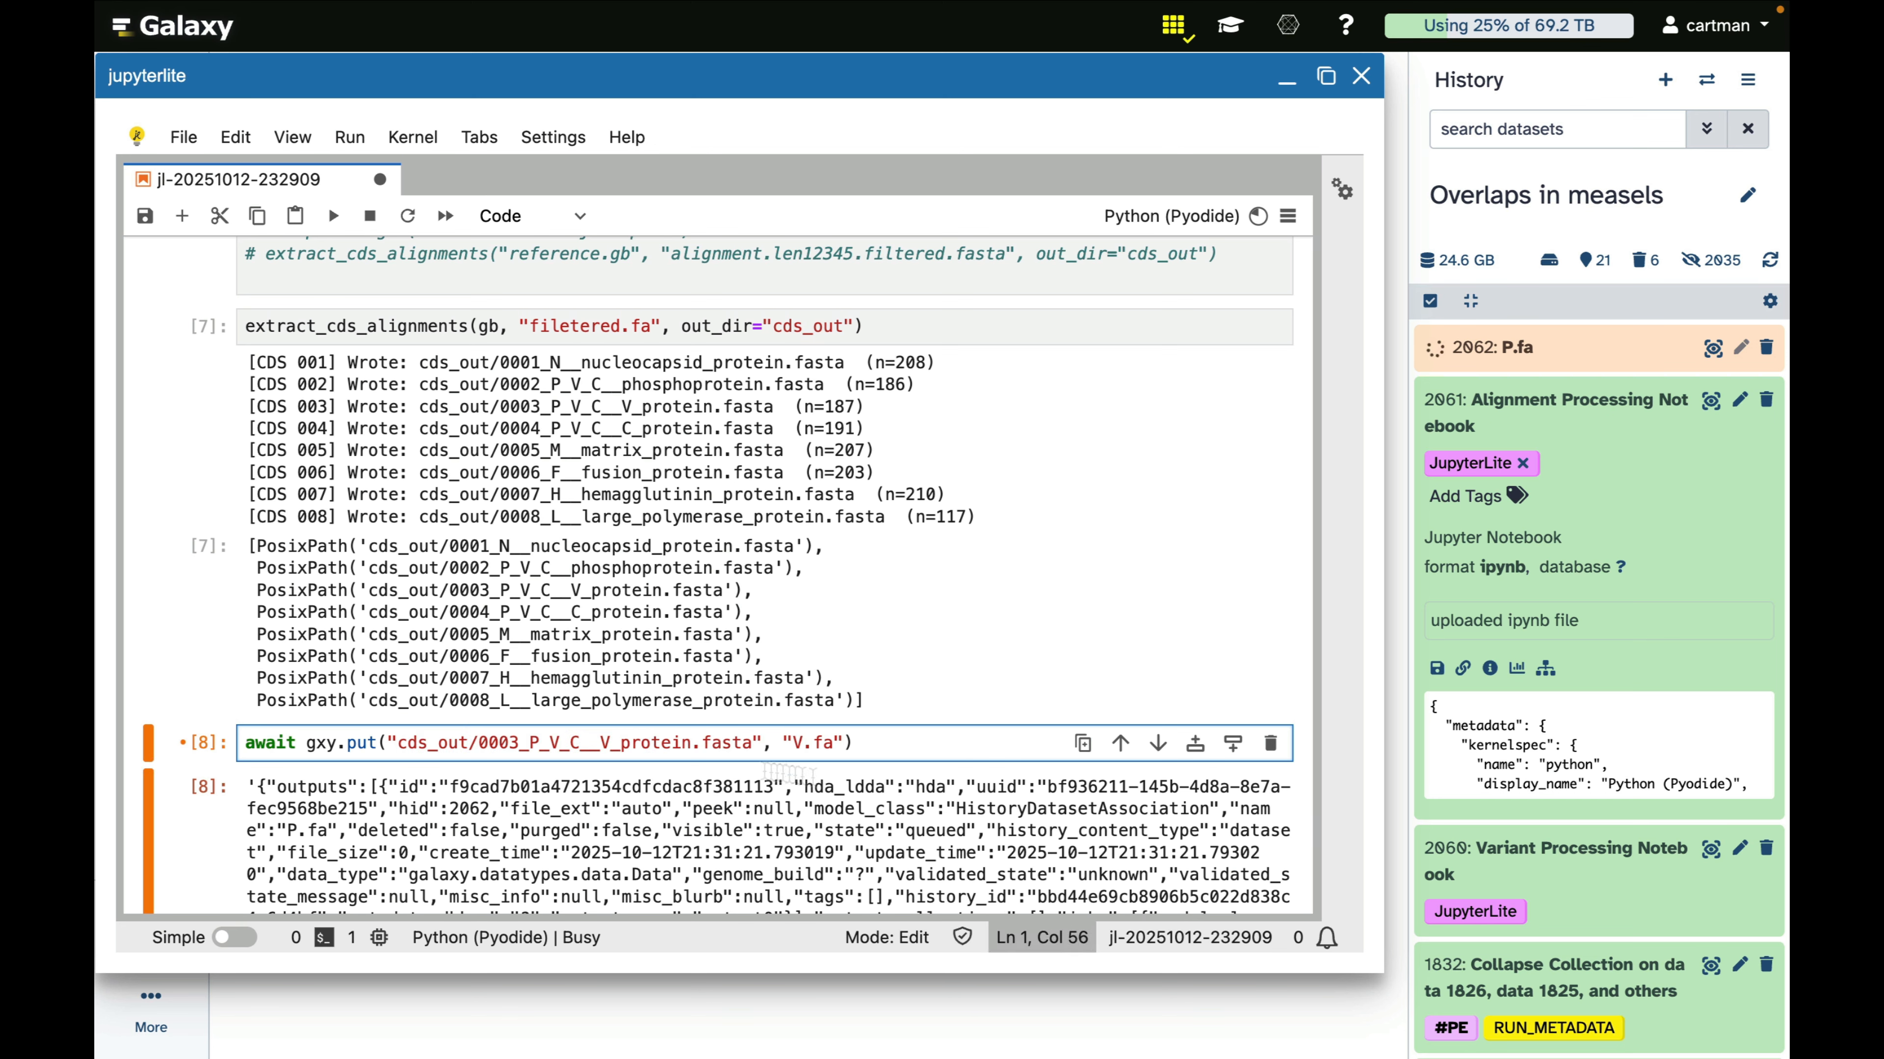
pyautogui.click(890, 733)
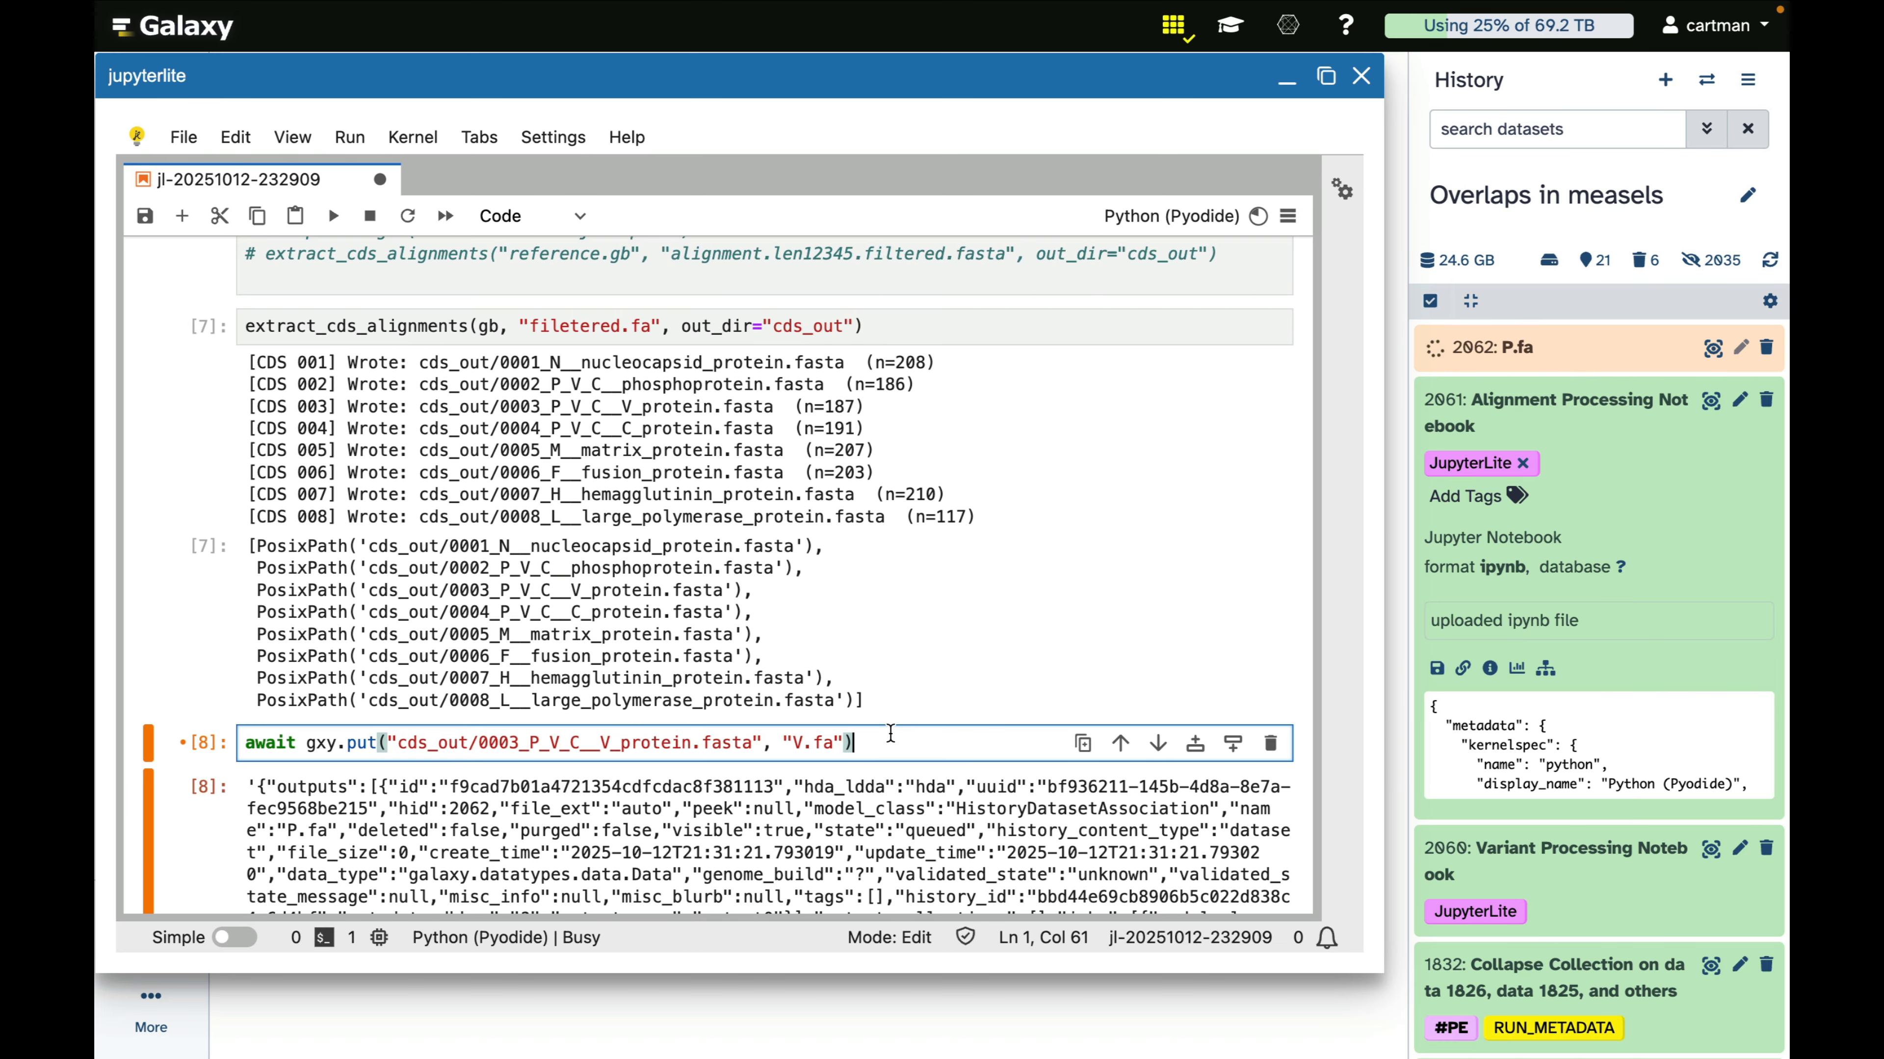
pyautogui.hotkey('shift', 'Return')
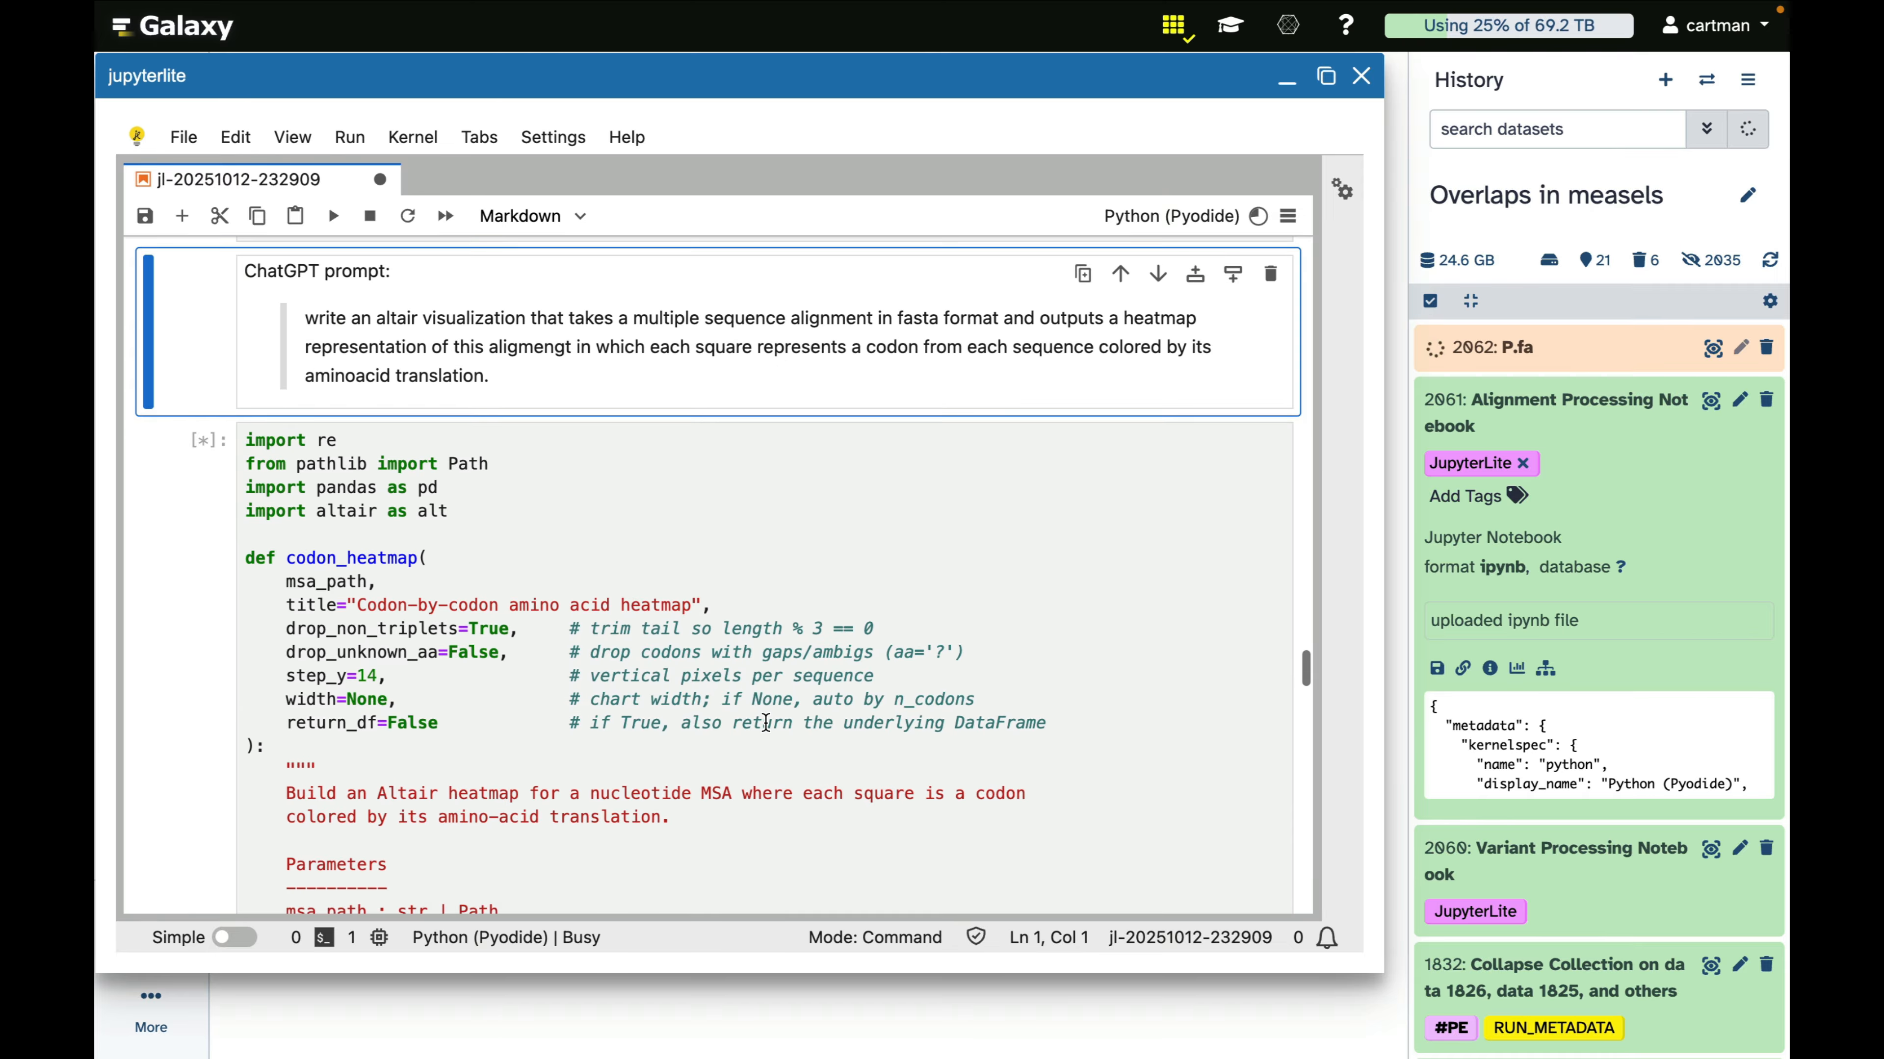
pyautogui.scroll(-6, 707, 667)
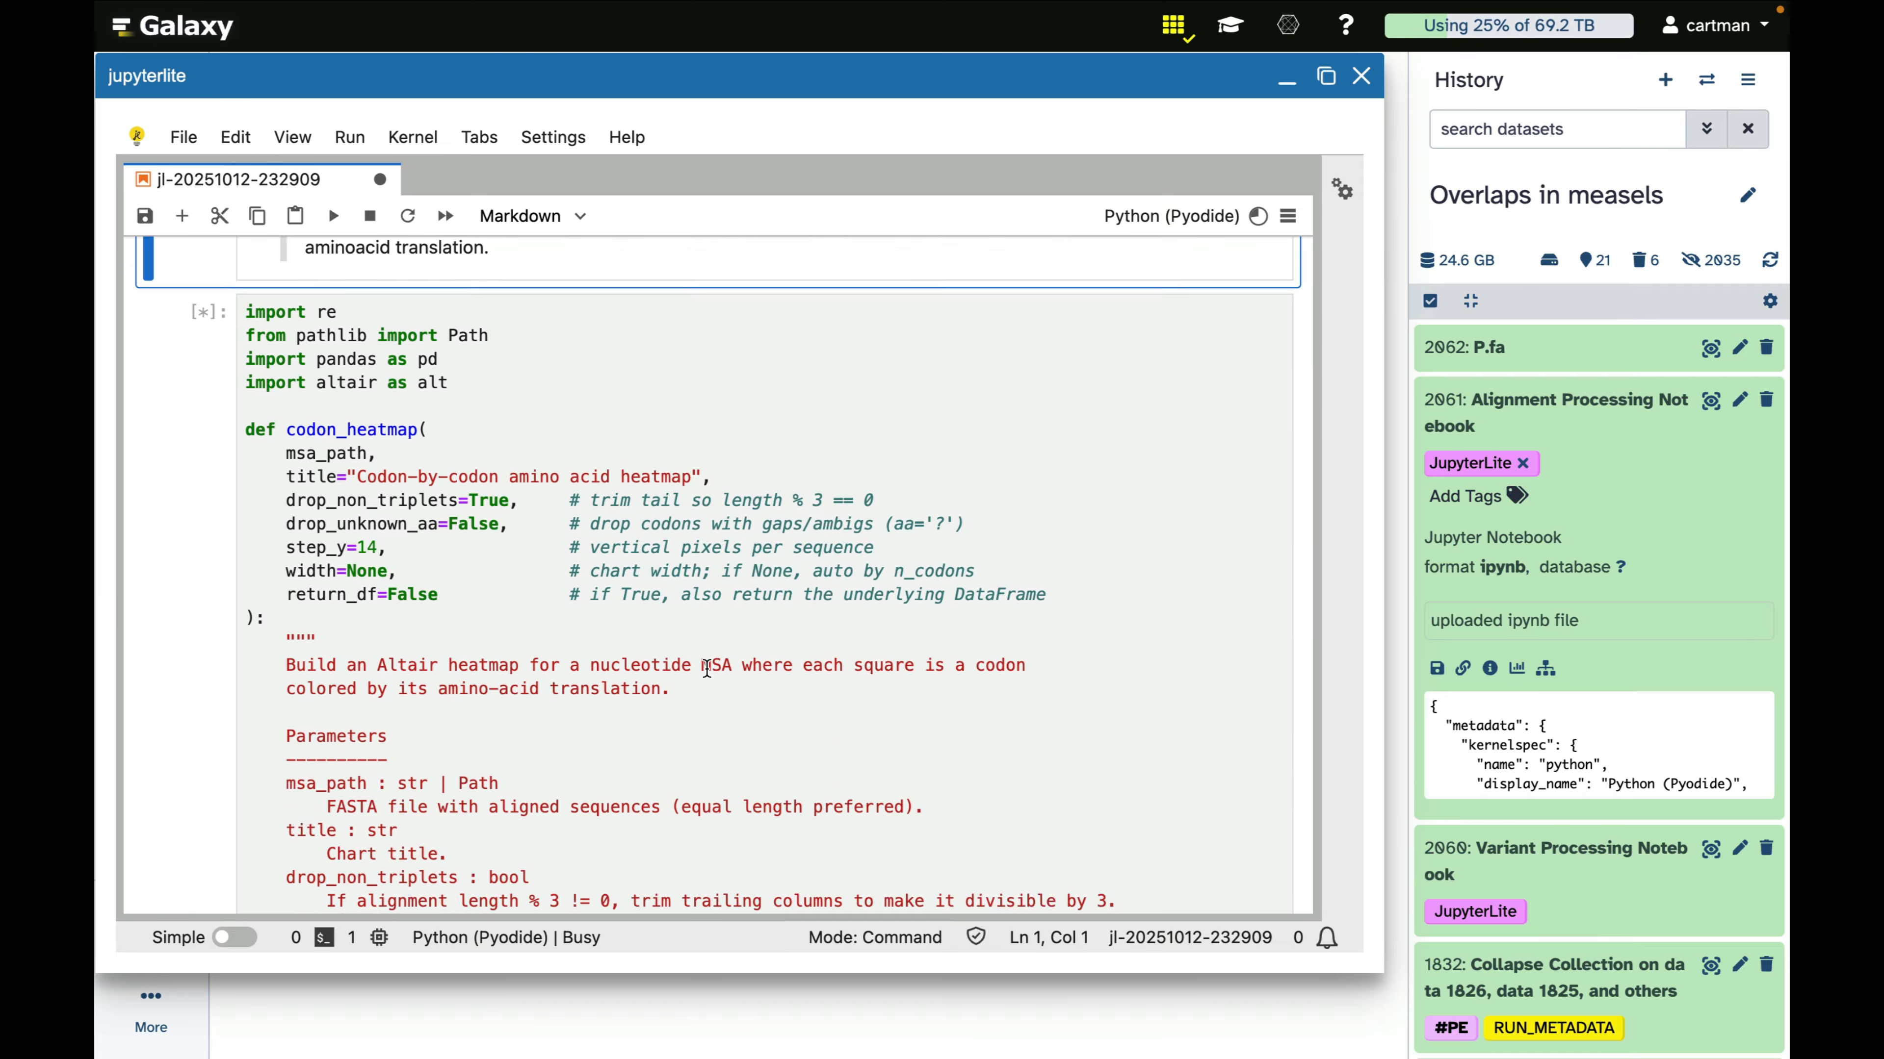
# Delete the P.fa dataset from the history and check the details of the uploaded V.fa dataset
pyautogui.scroll(10, 707, 667)
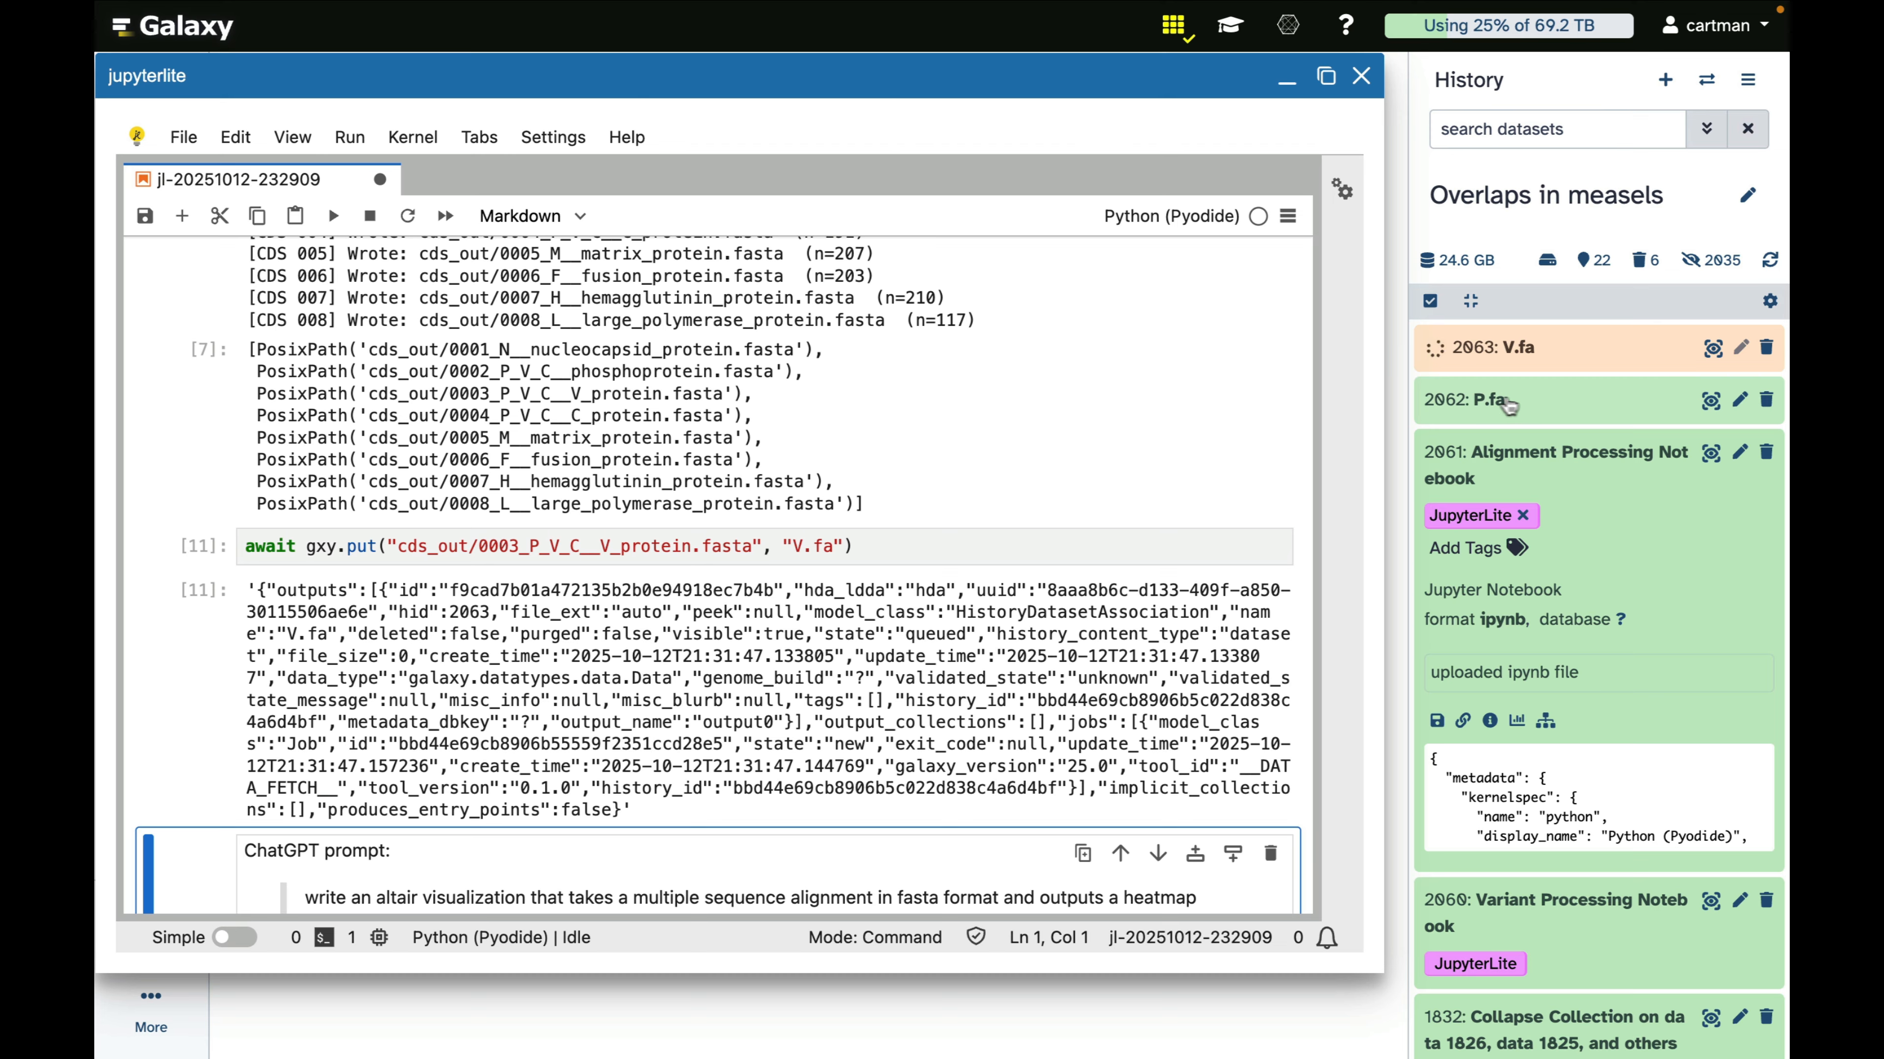
pyautogui.click(1767, 401)
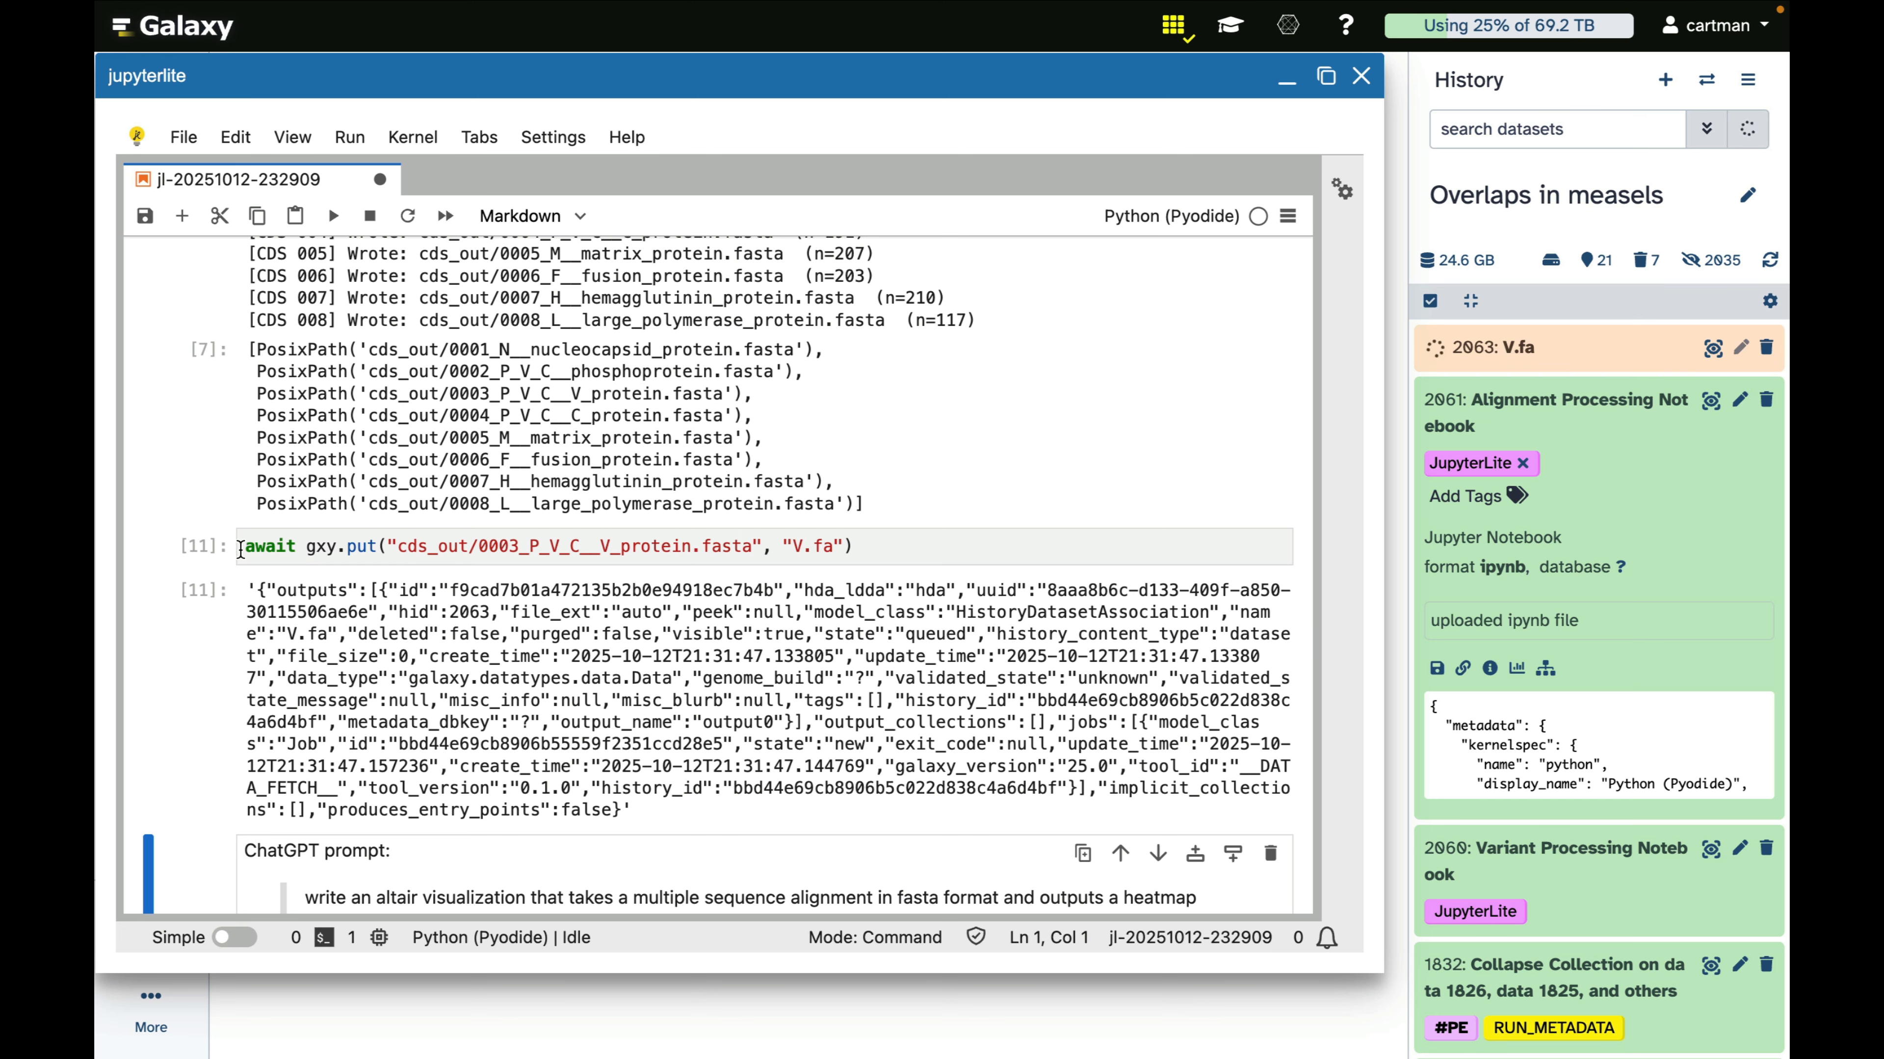
pyautogui.moveTo(252, 549); pyautogui.dragTo(851, 565)
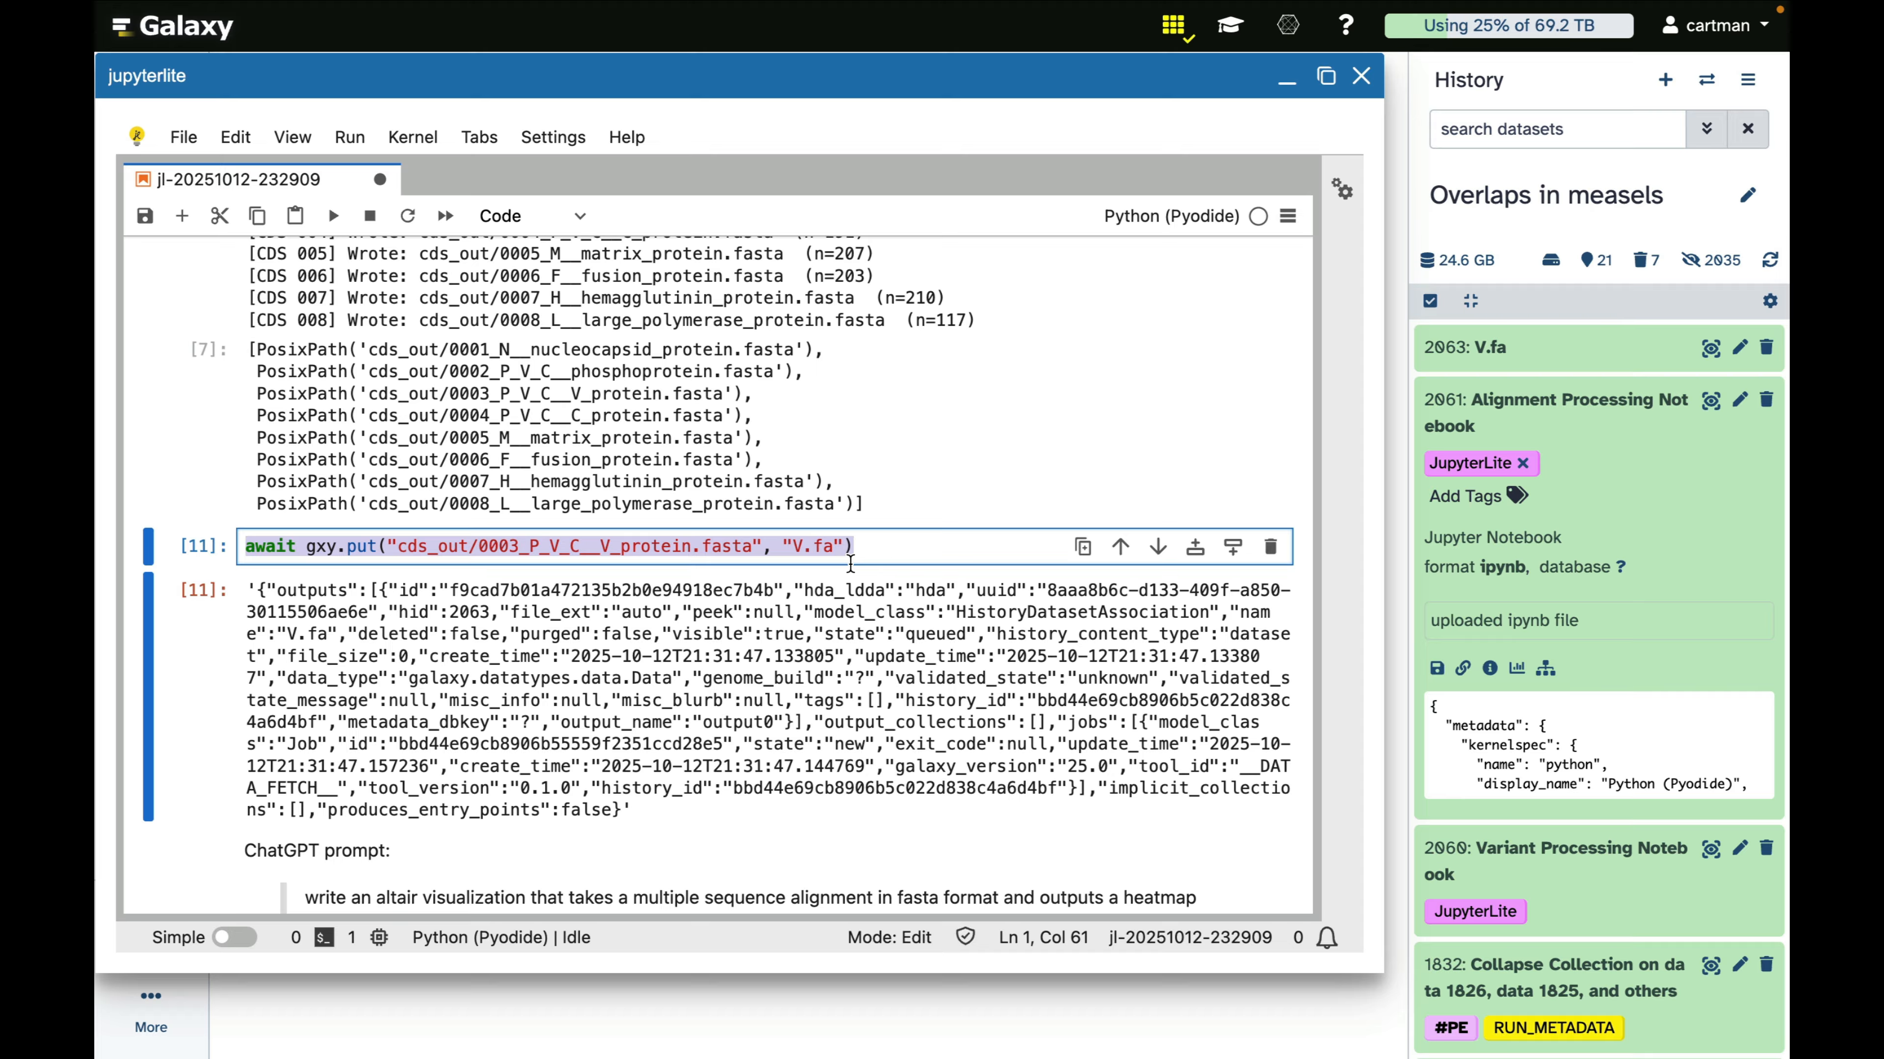
pyautogui.click(1496, 350)
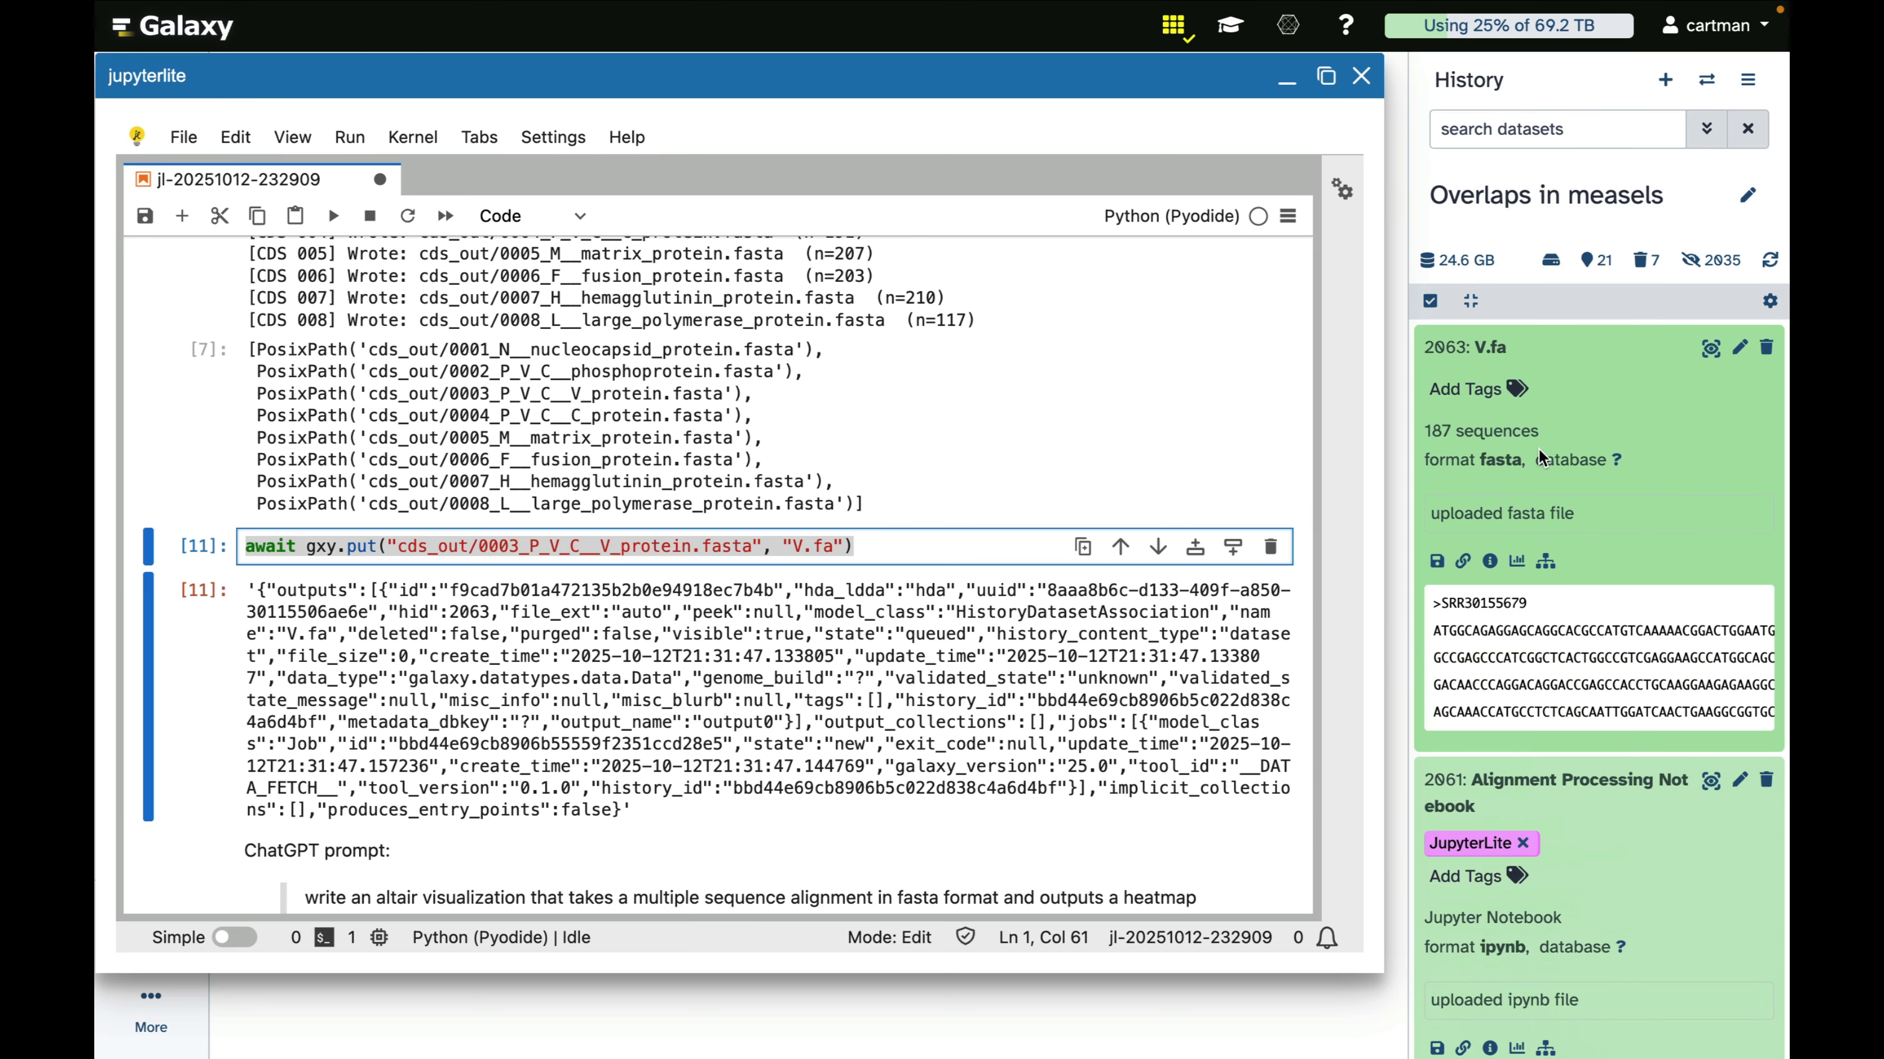
pyautogui.click(1488, 358)
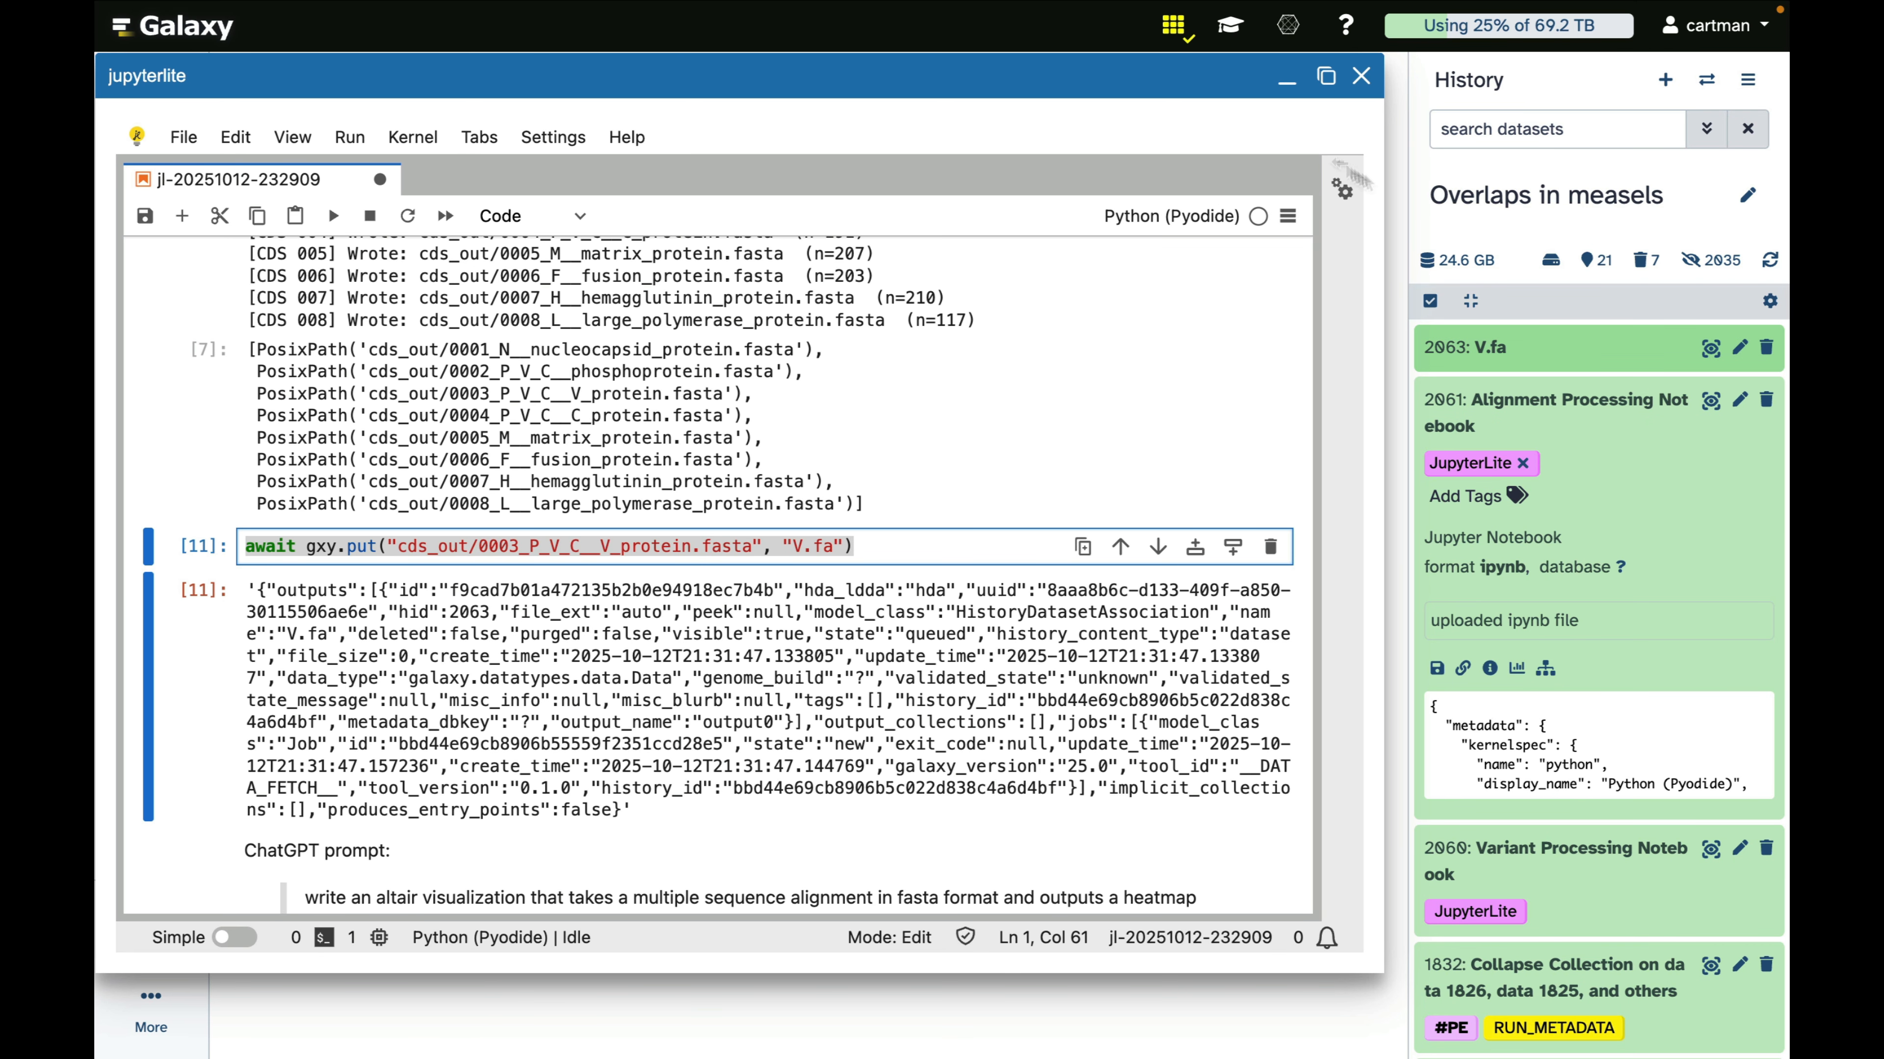
# Minimize the JupyterLite window, search the tools for "neigh" and open Join neighbors with RapidNJ
pyautogui.click(1289, 83)
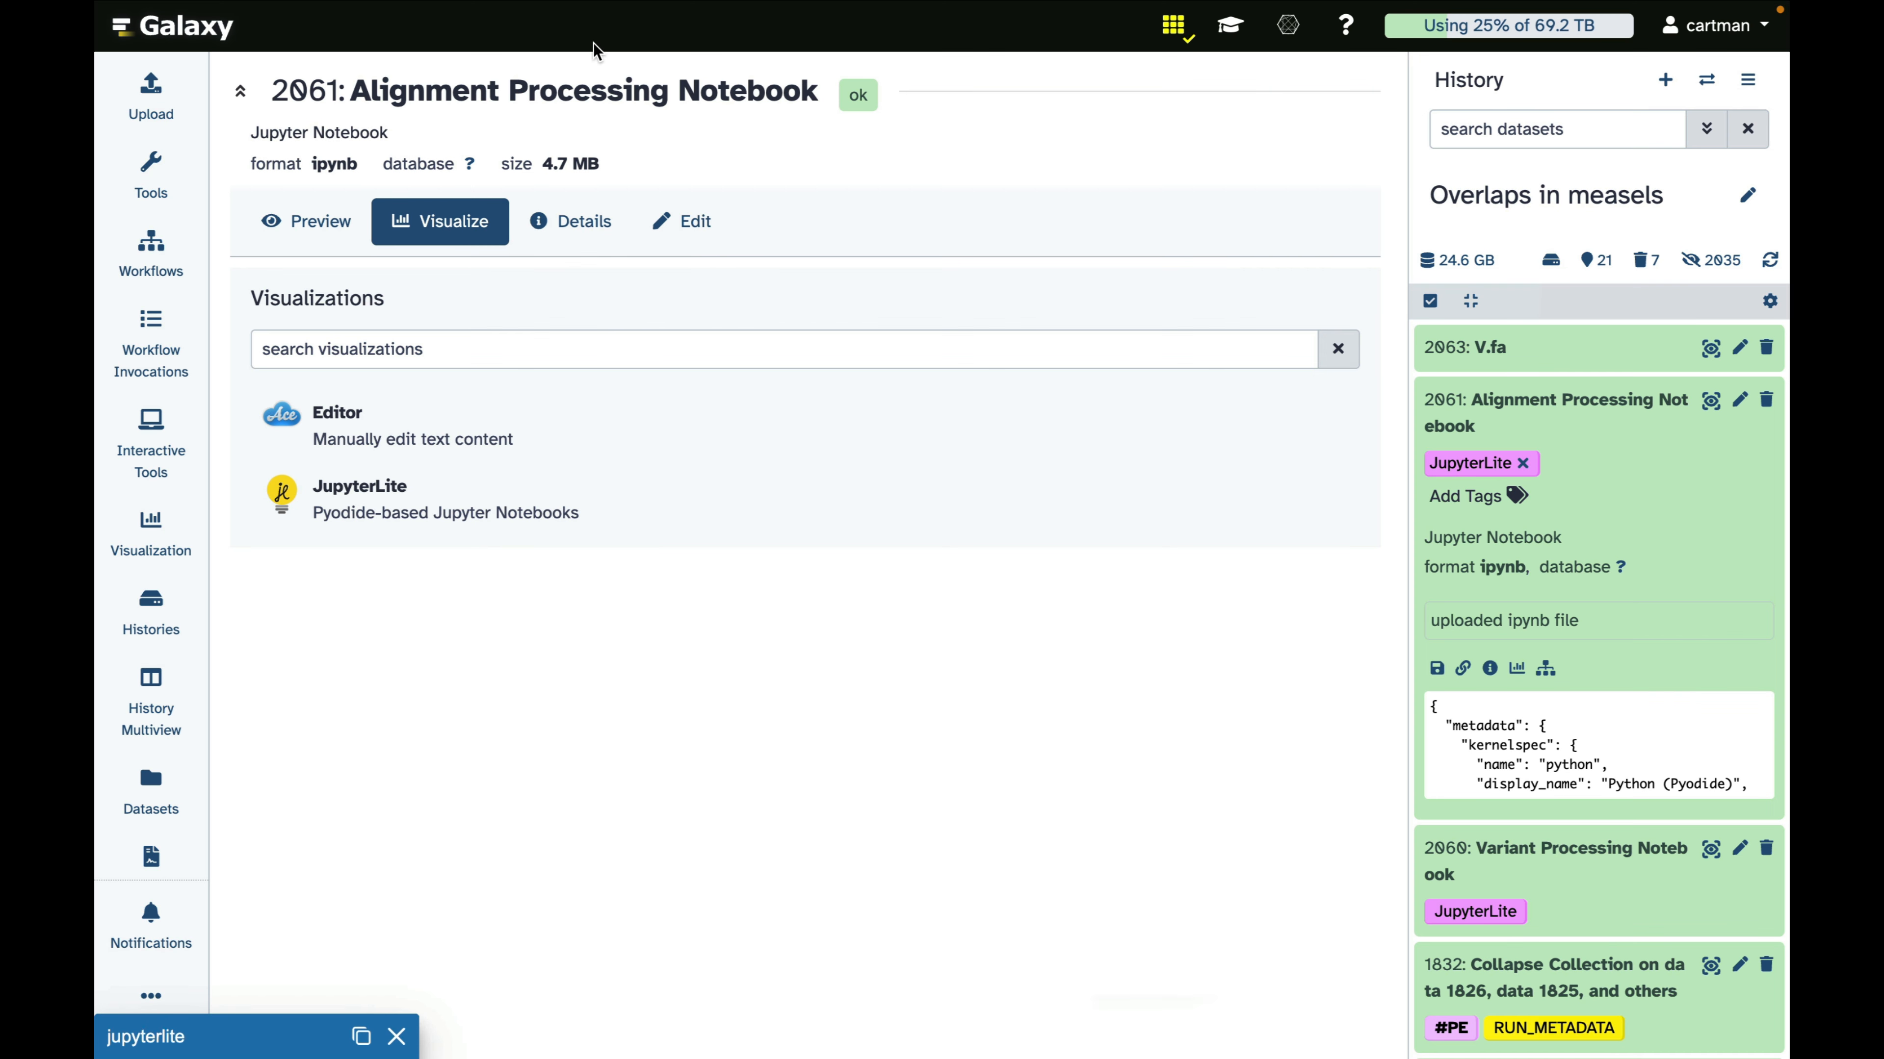
pyautogui.moveTo(144, 182)
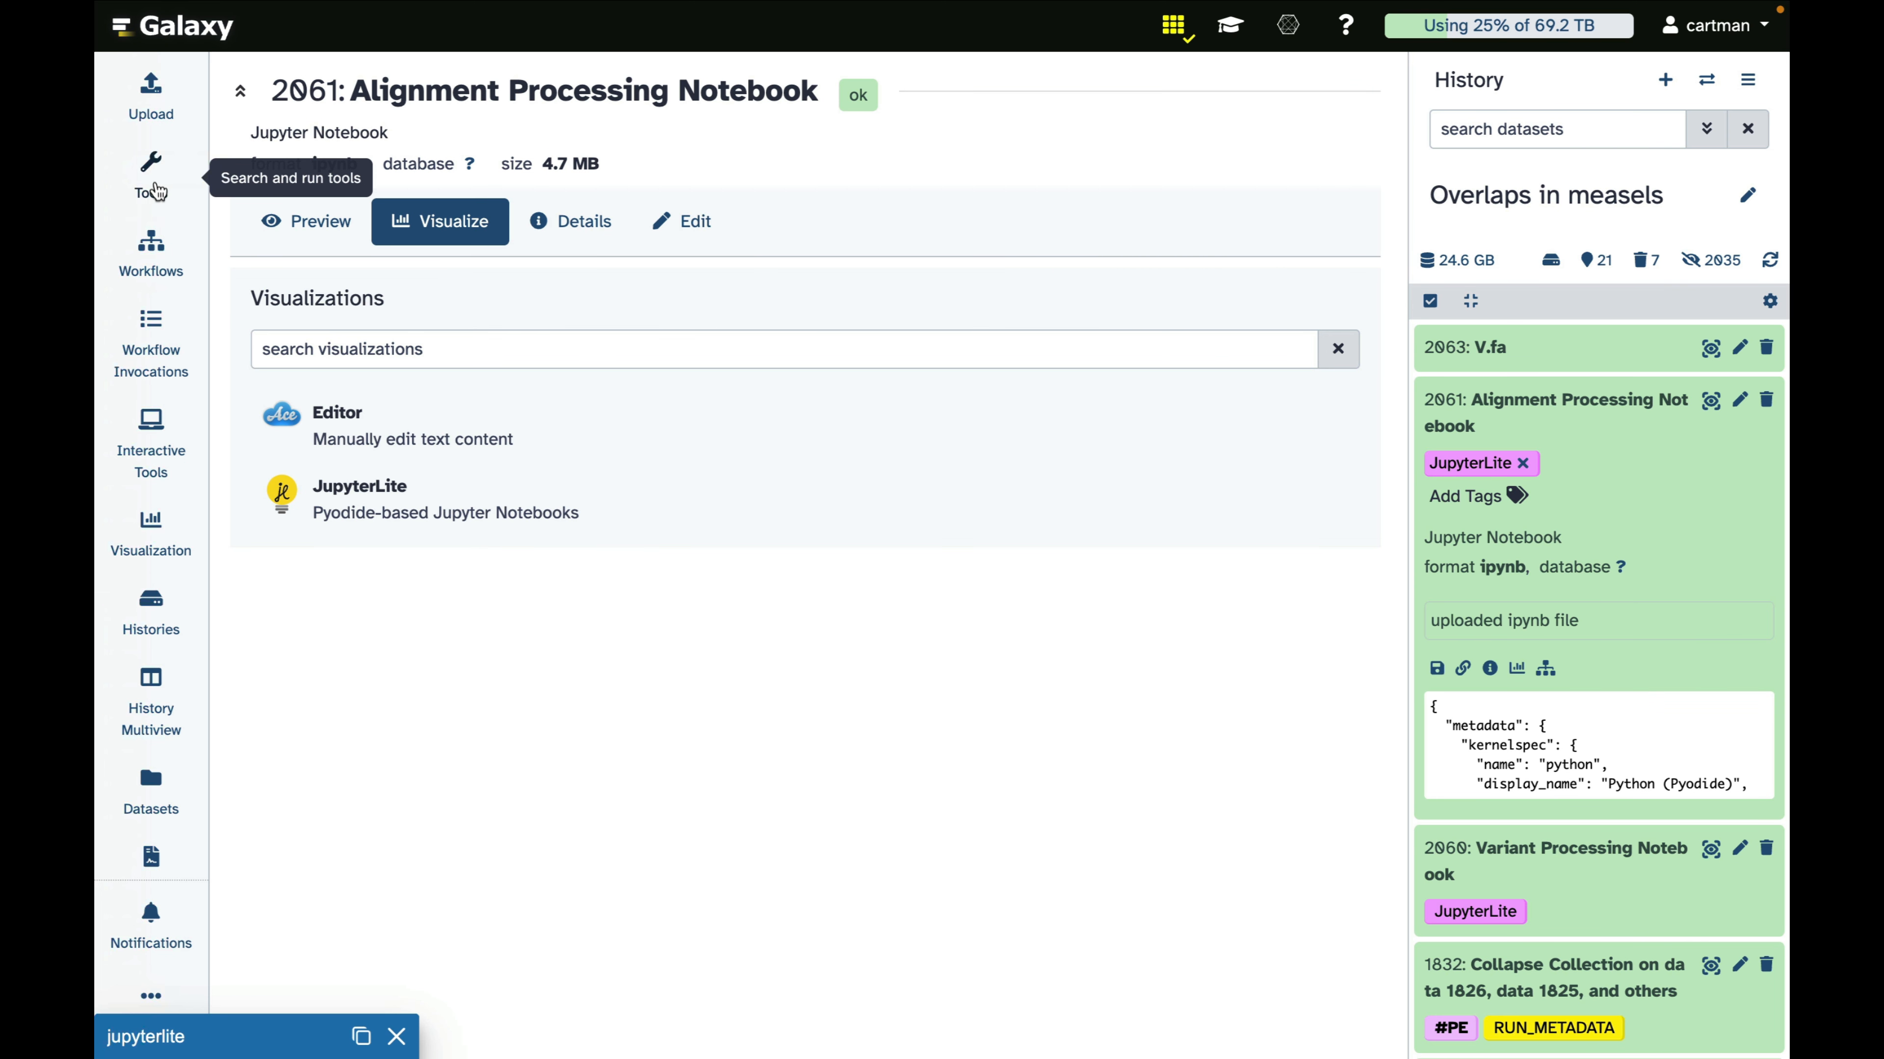
pyautogui.click(150, 178)
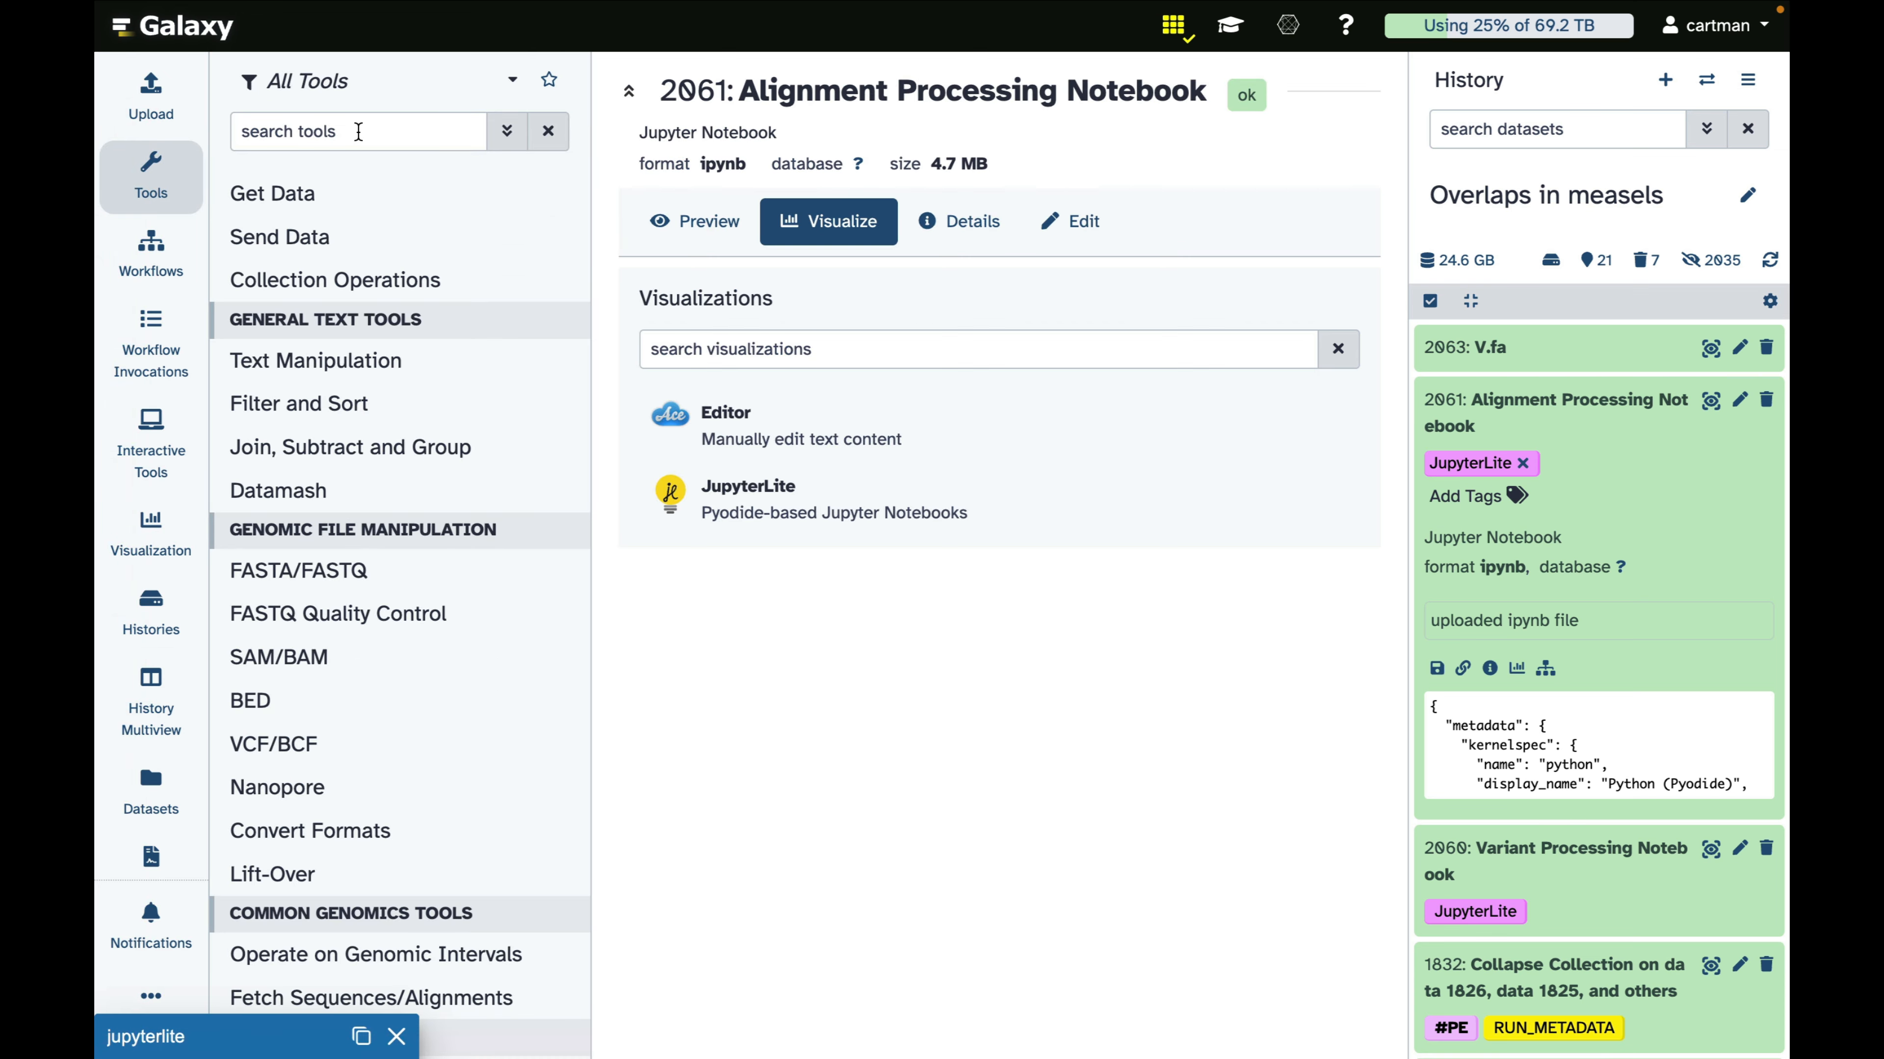
pyautogui.click(357, 128)
pyautogui.write('neigh')
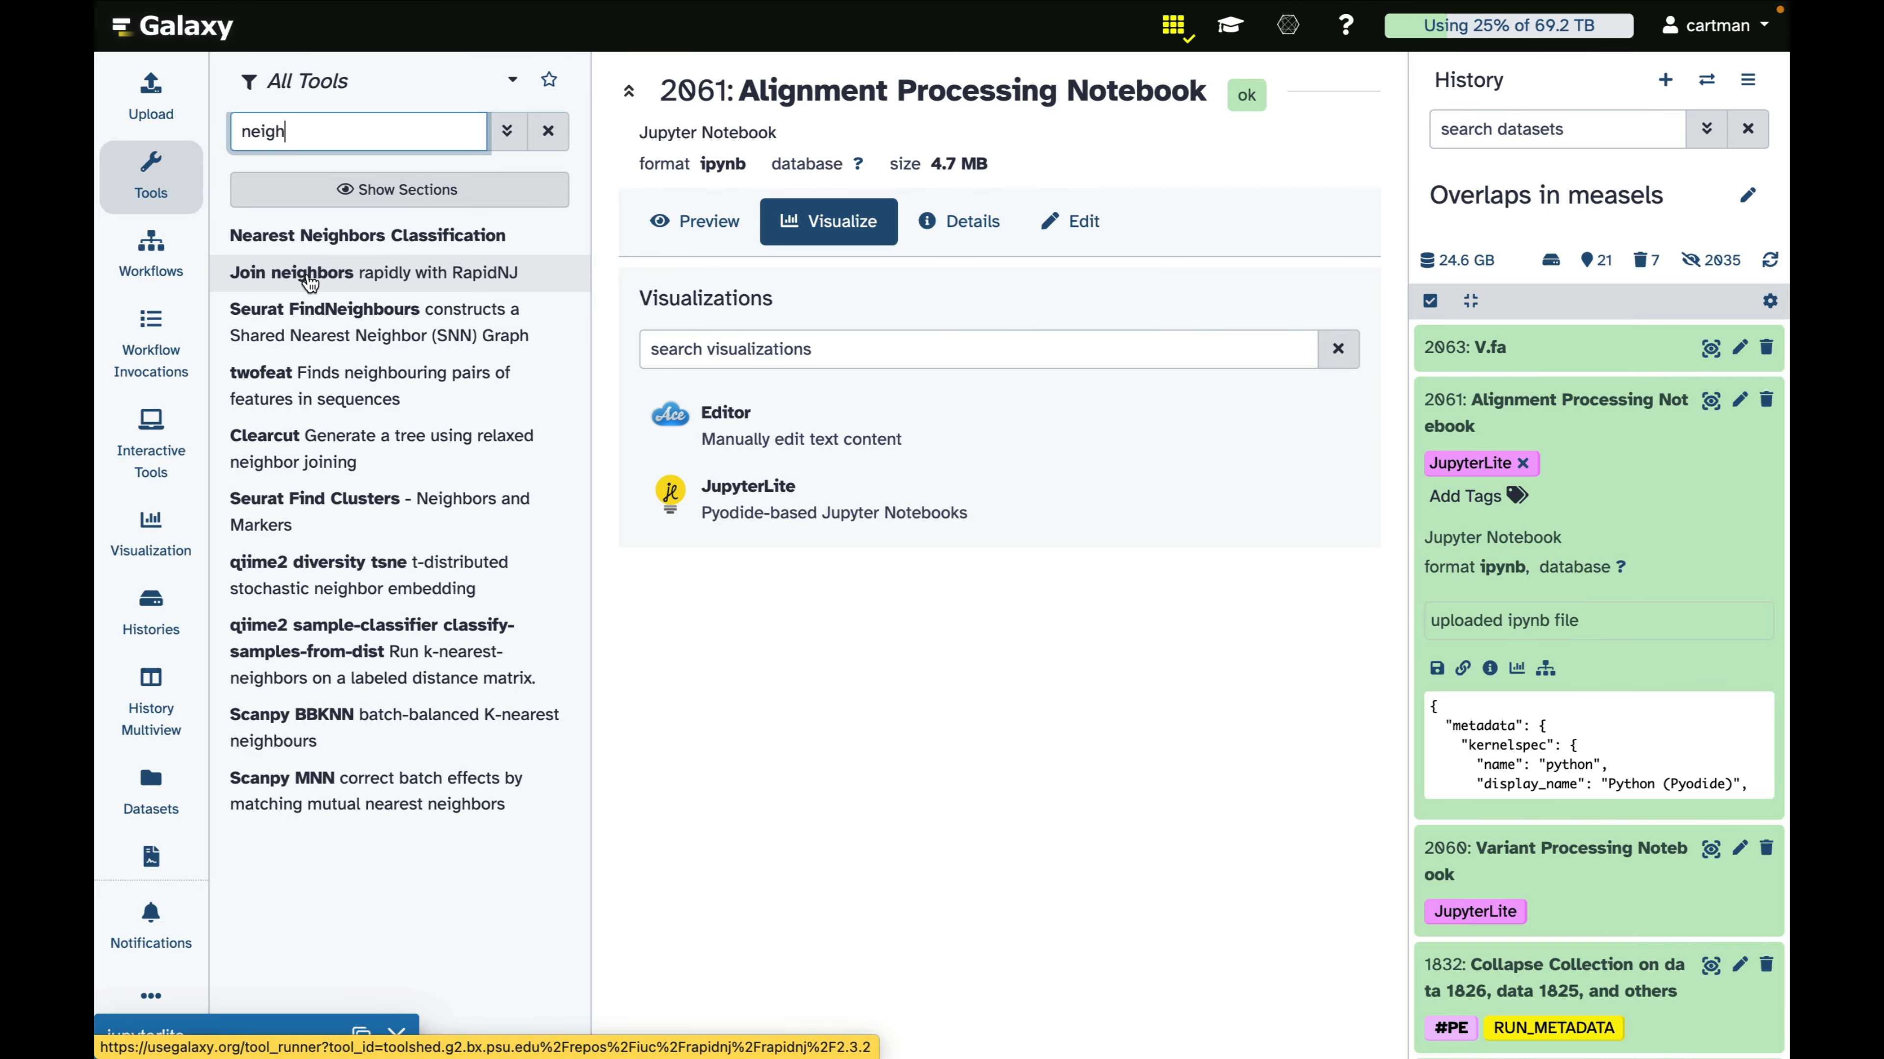
pyautogui.click(308, 282)
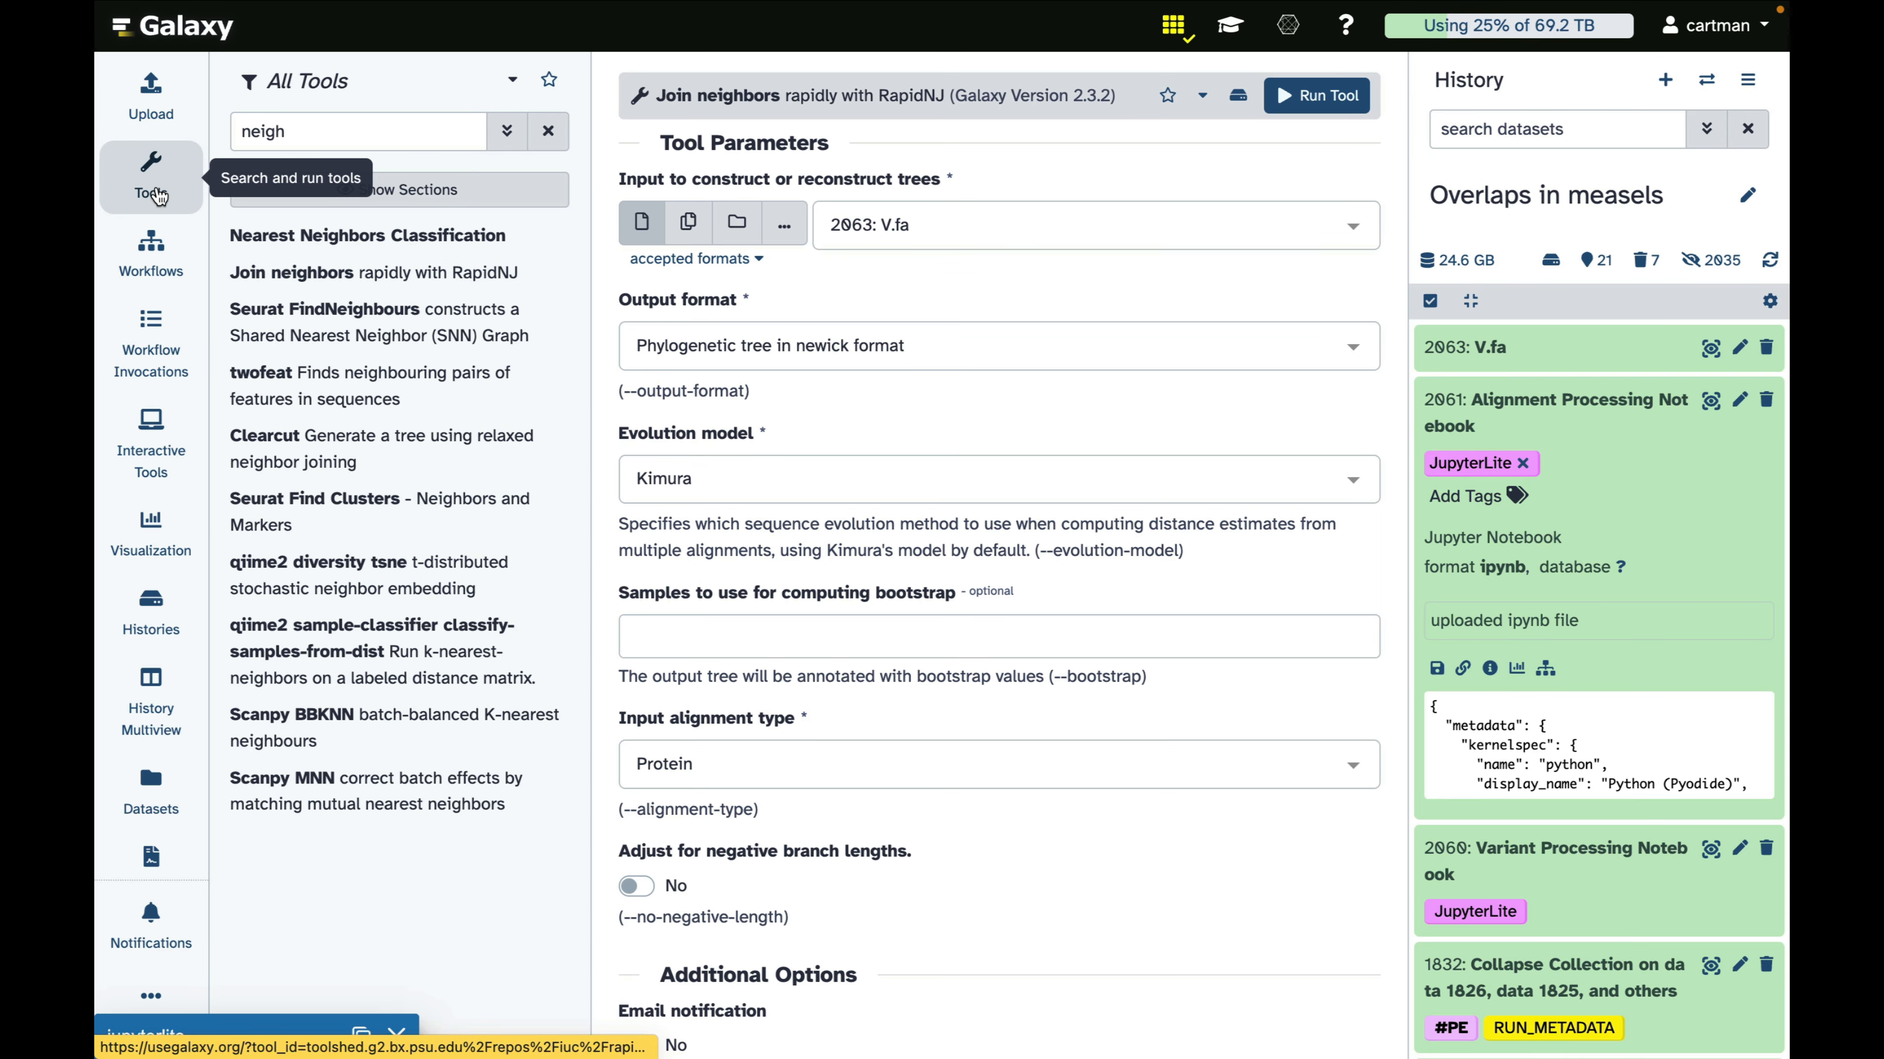
pyautogui.click(152, 182)
# Run Join neighbors on dataset 2063: V.fa with the input alignment type set to DNA
pyautogui.moveTo(1506, 343); pyautogui.dragTo(620, 245)
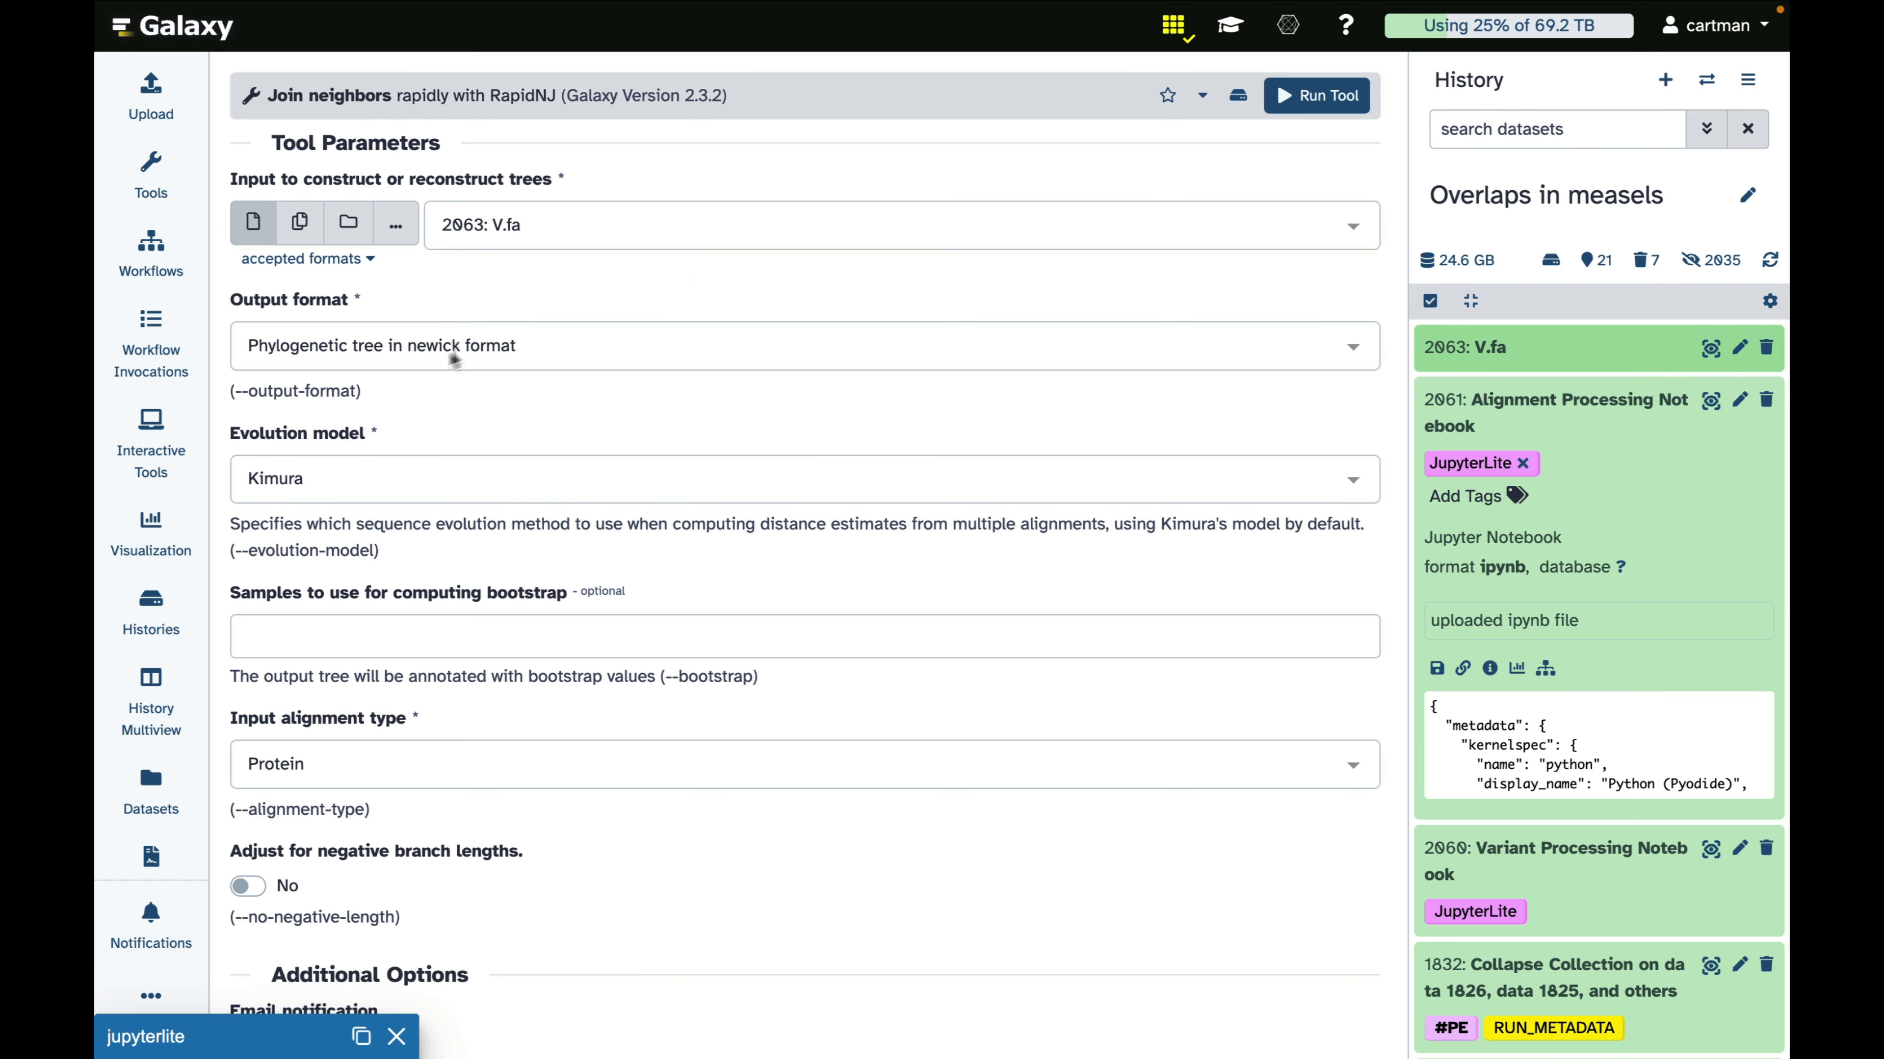
pyautogui.scroll(-2, 477, 343)
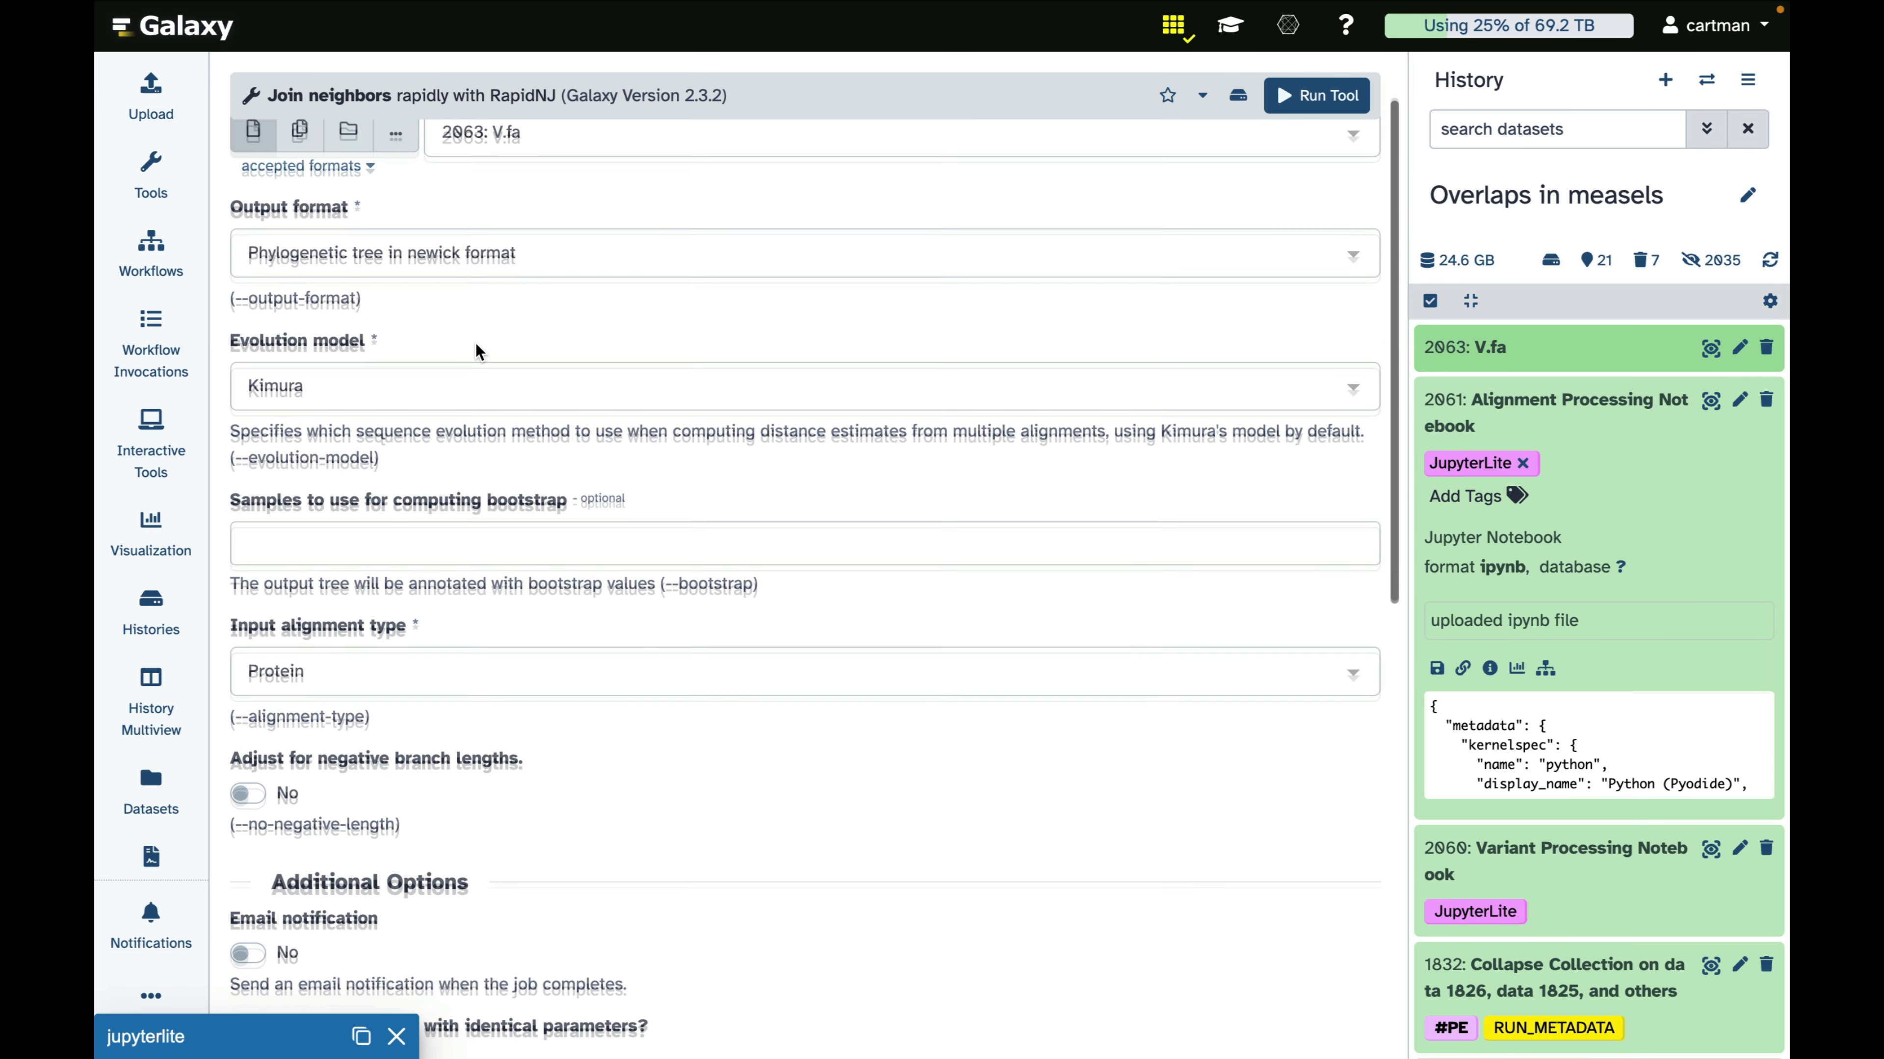
pyautogui.click(357, 560)
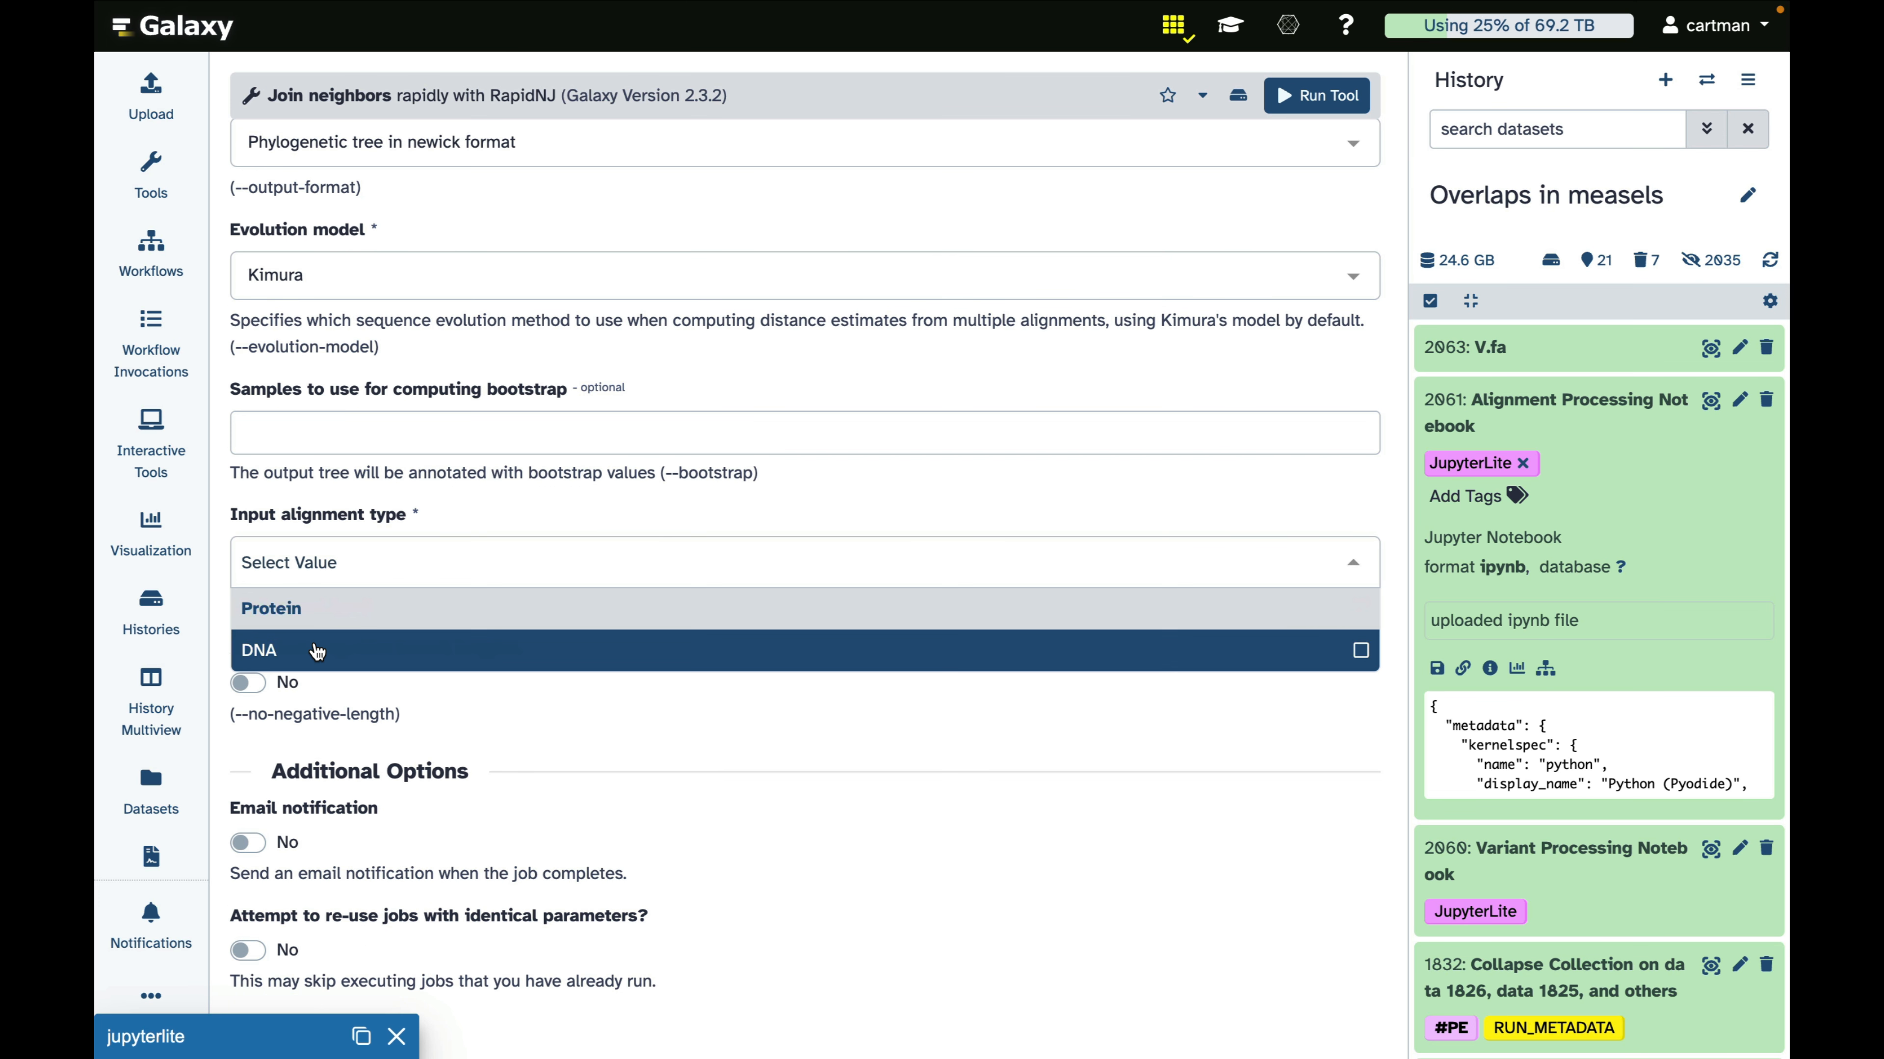
pyautogui.click(317, 651)
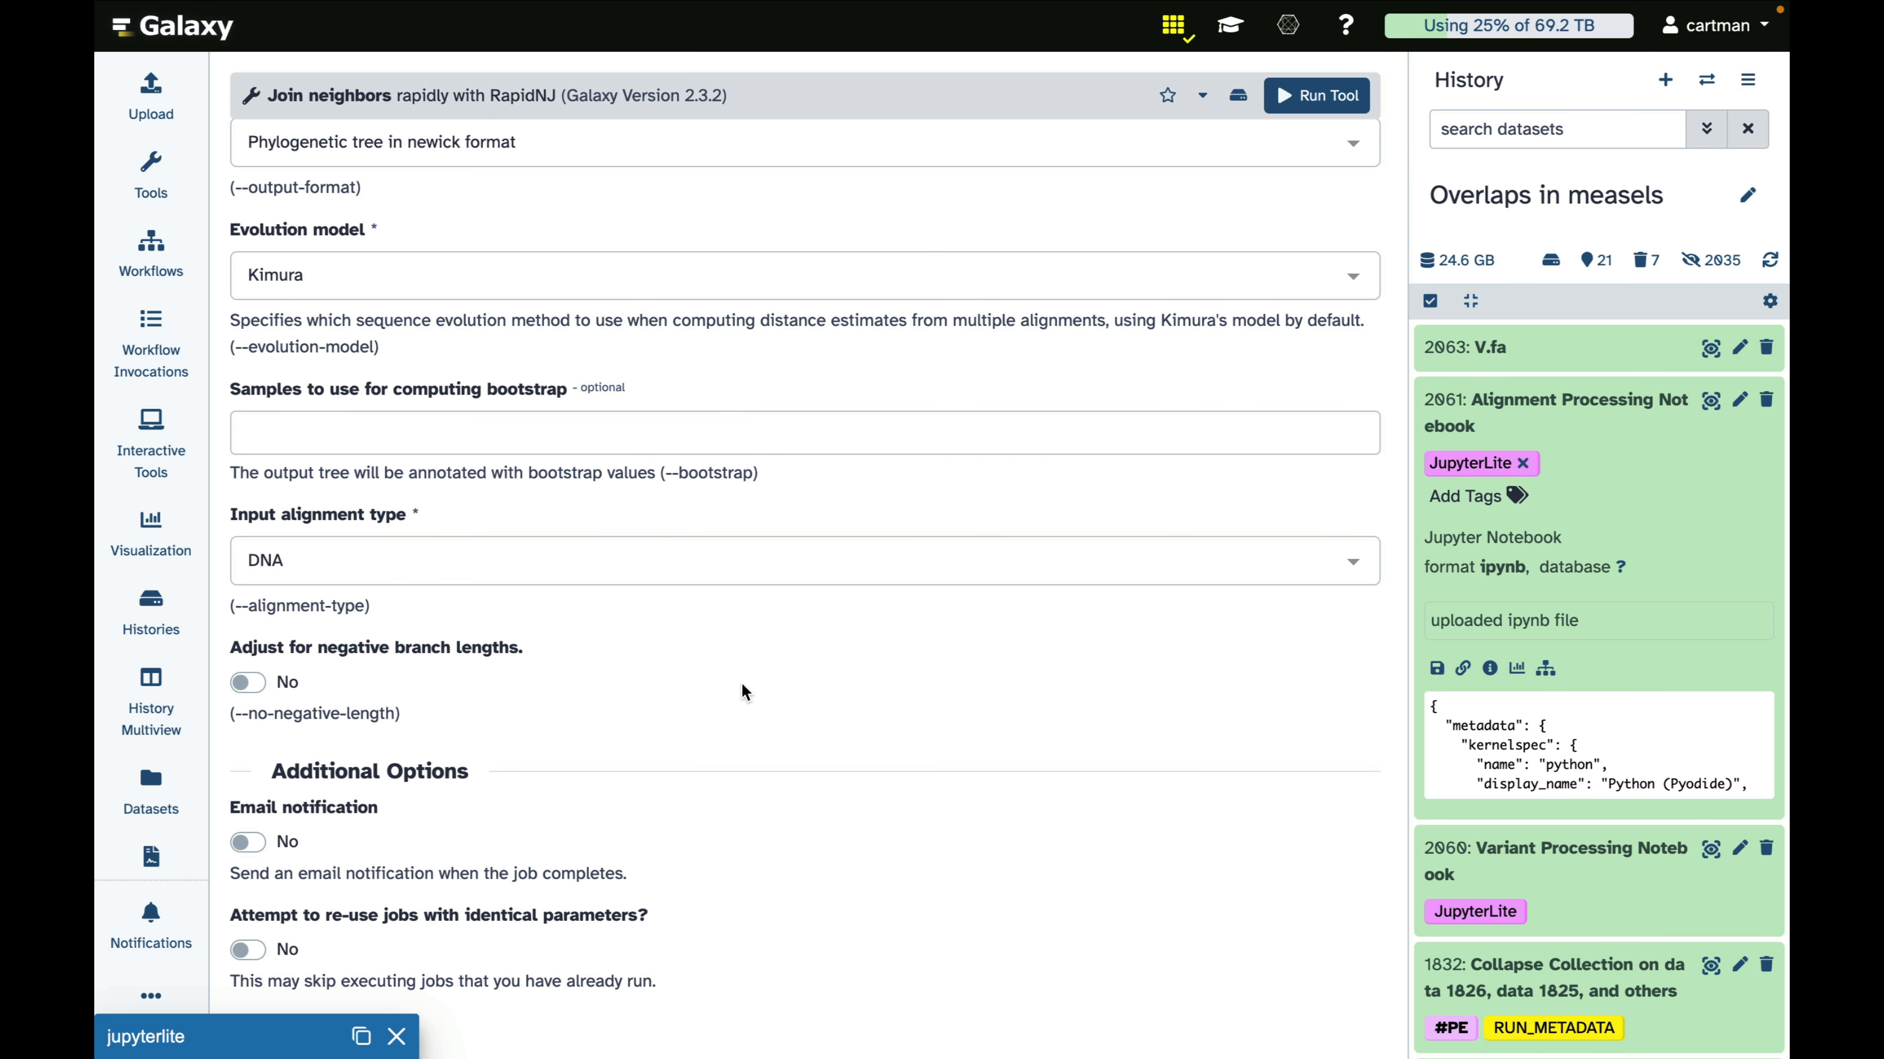
pyautogui.scroll(-2, 745, 692)
pyautogui.scroll(5, 745, 668)
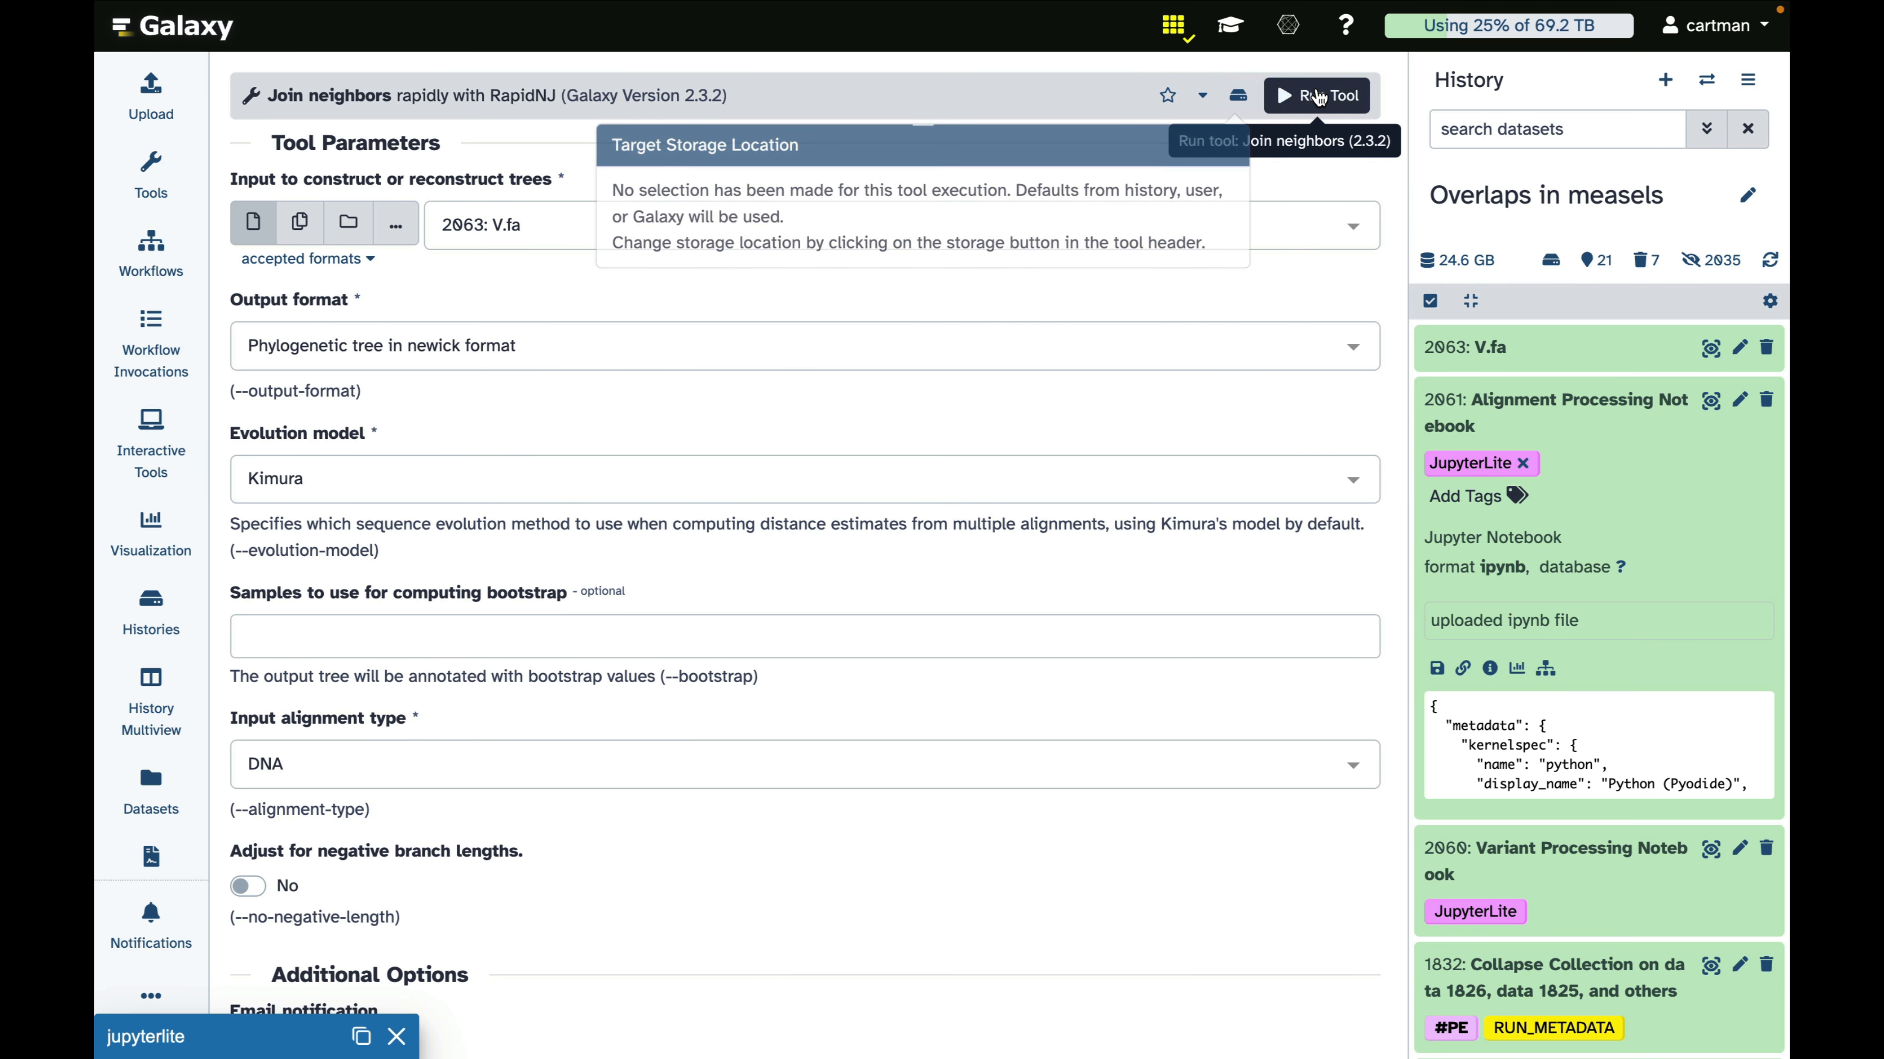
pyautogui.click(1317, 97)
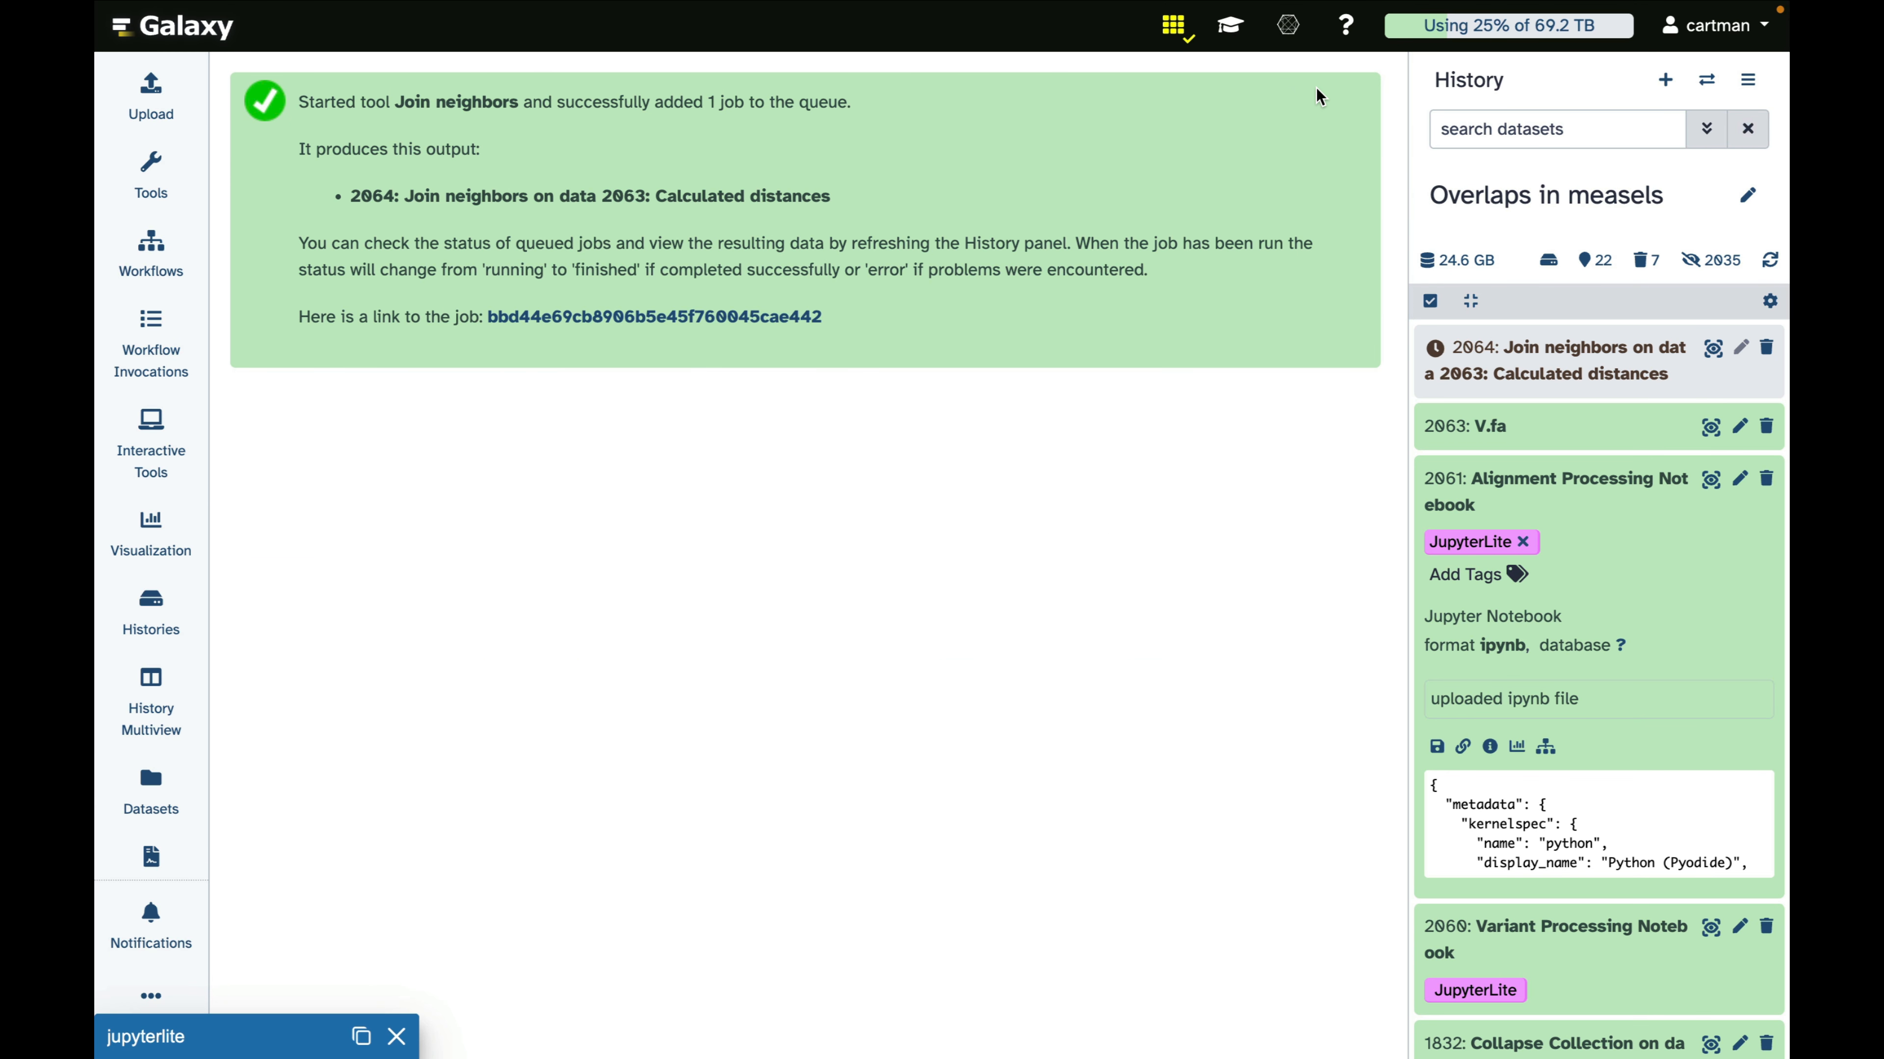
# View the Join neighbors output as a Phylogenetic Tree in an enlarged window, and close the viewer
pyautogui.click(1544, 356)
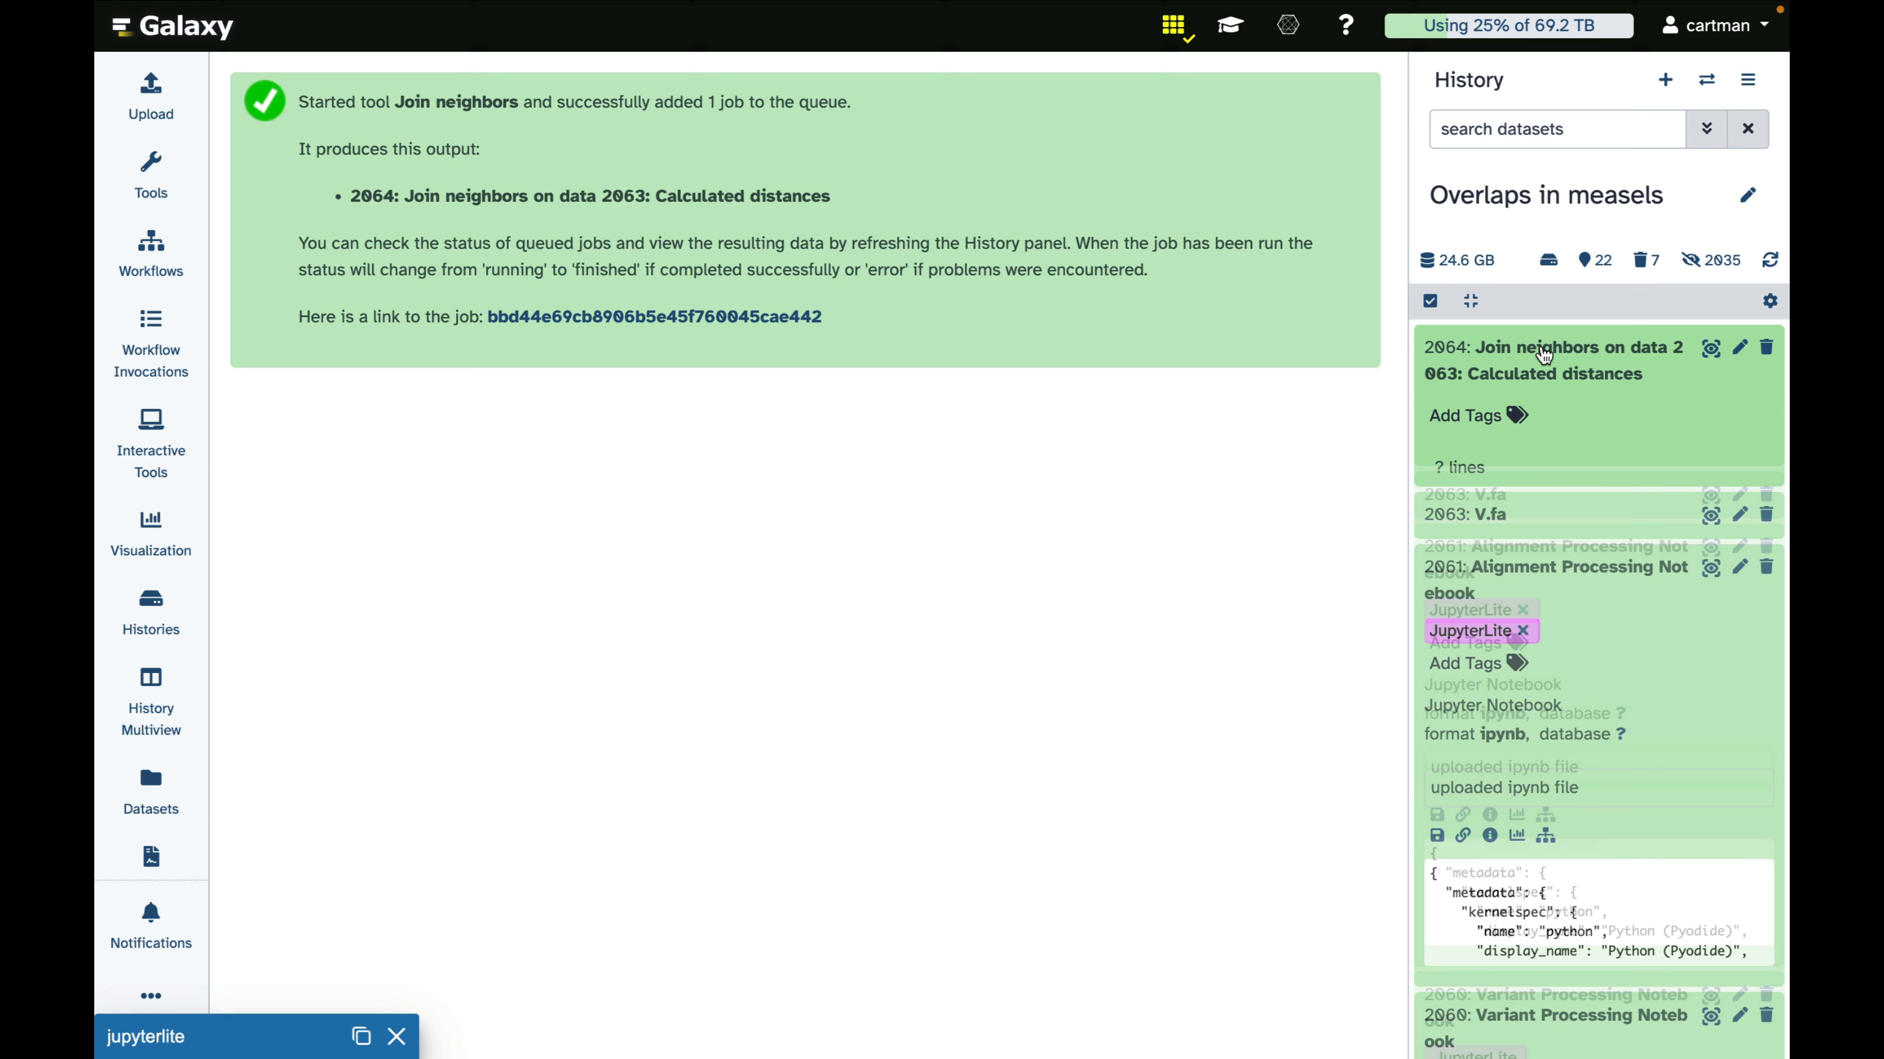
pyautogui.click(1518, 634)
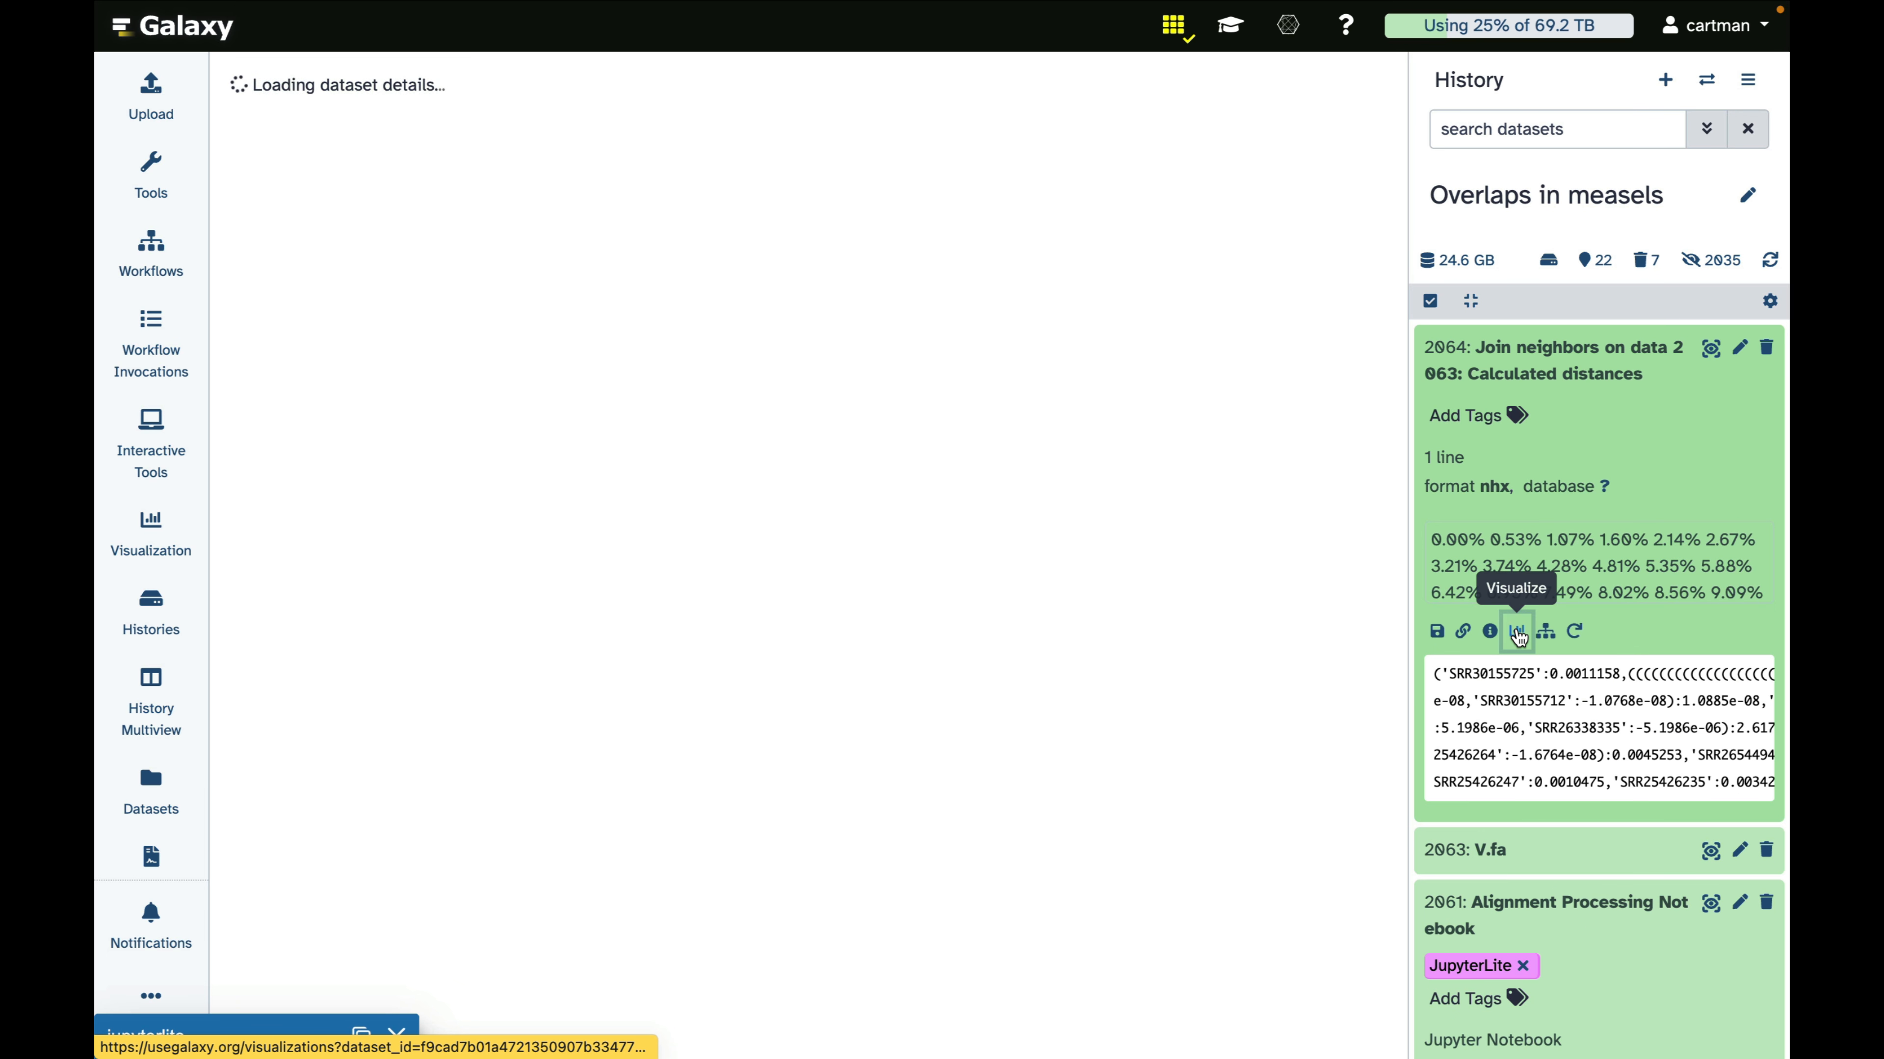
pyautogui.click(341, 494)
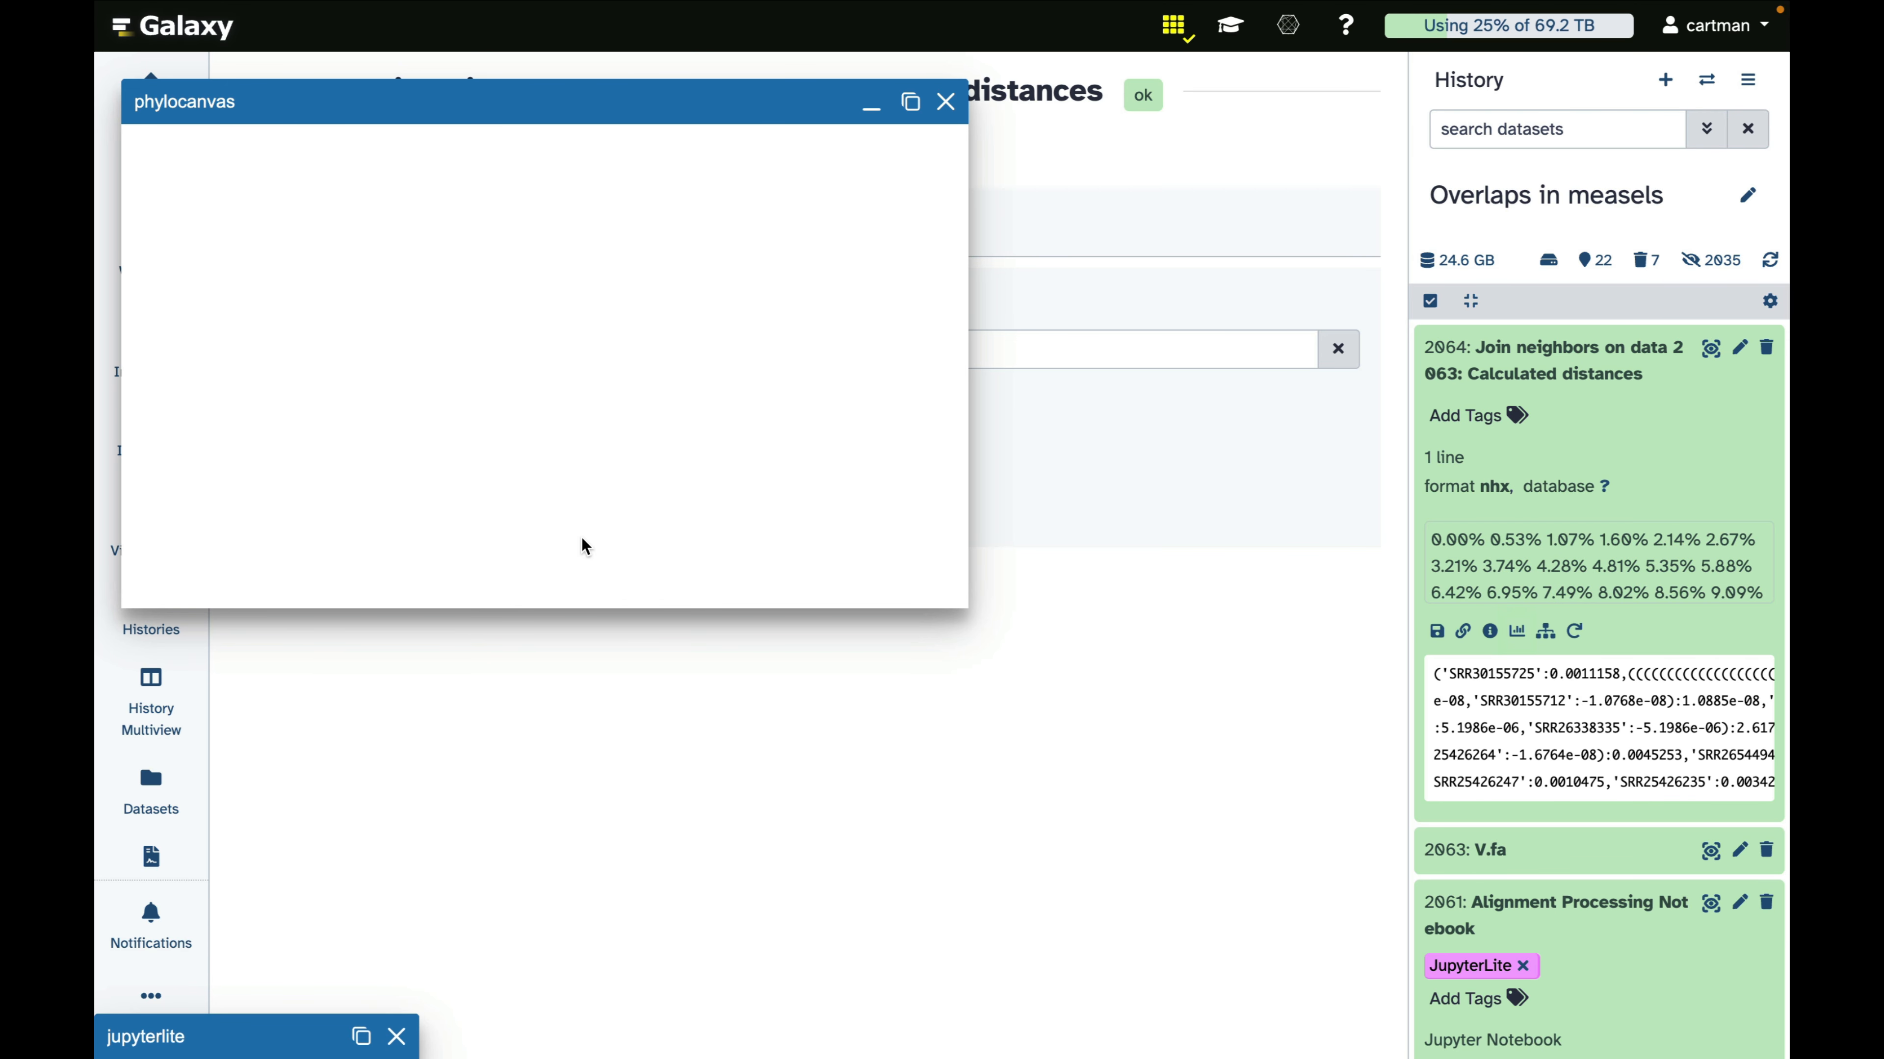
pyautogui.moveTo(968, 608); pyautogui.dragTo(1313, 877)
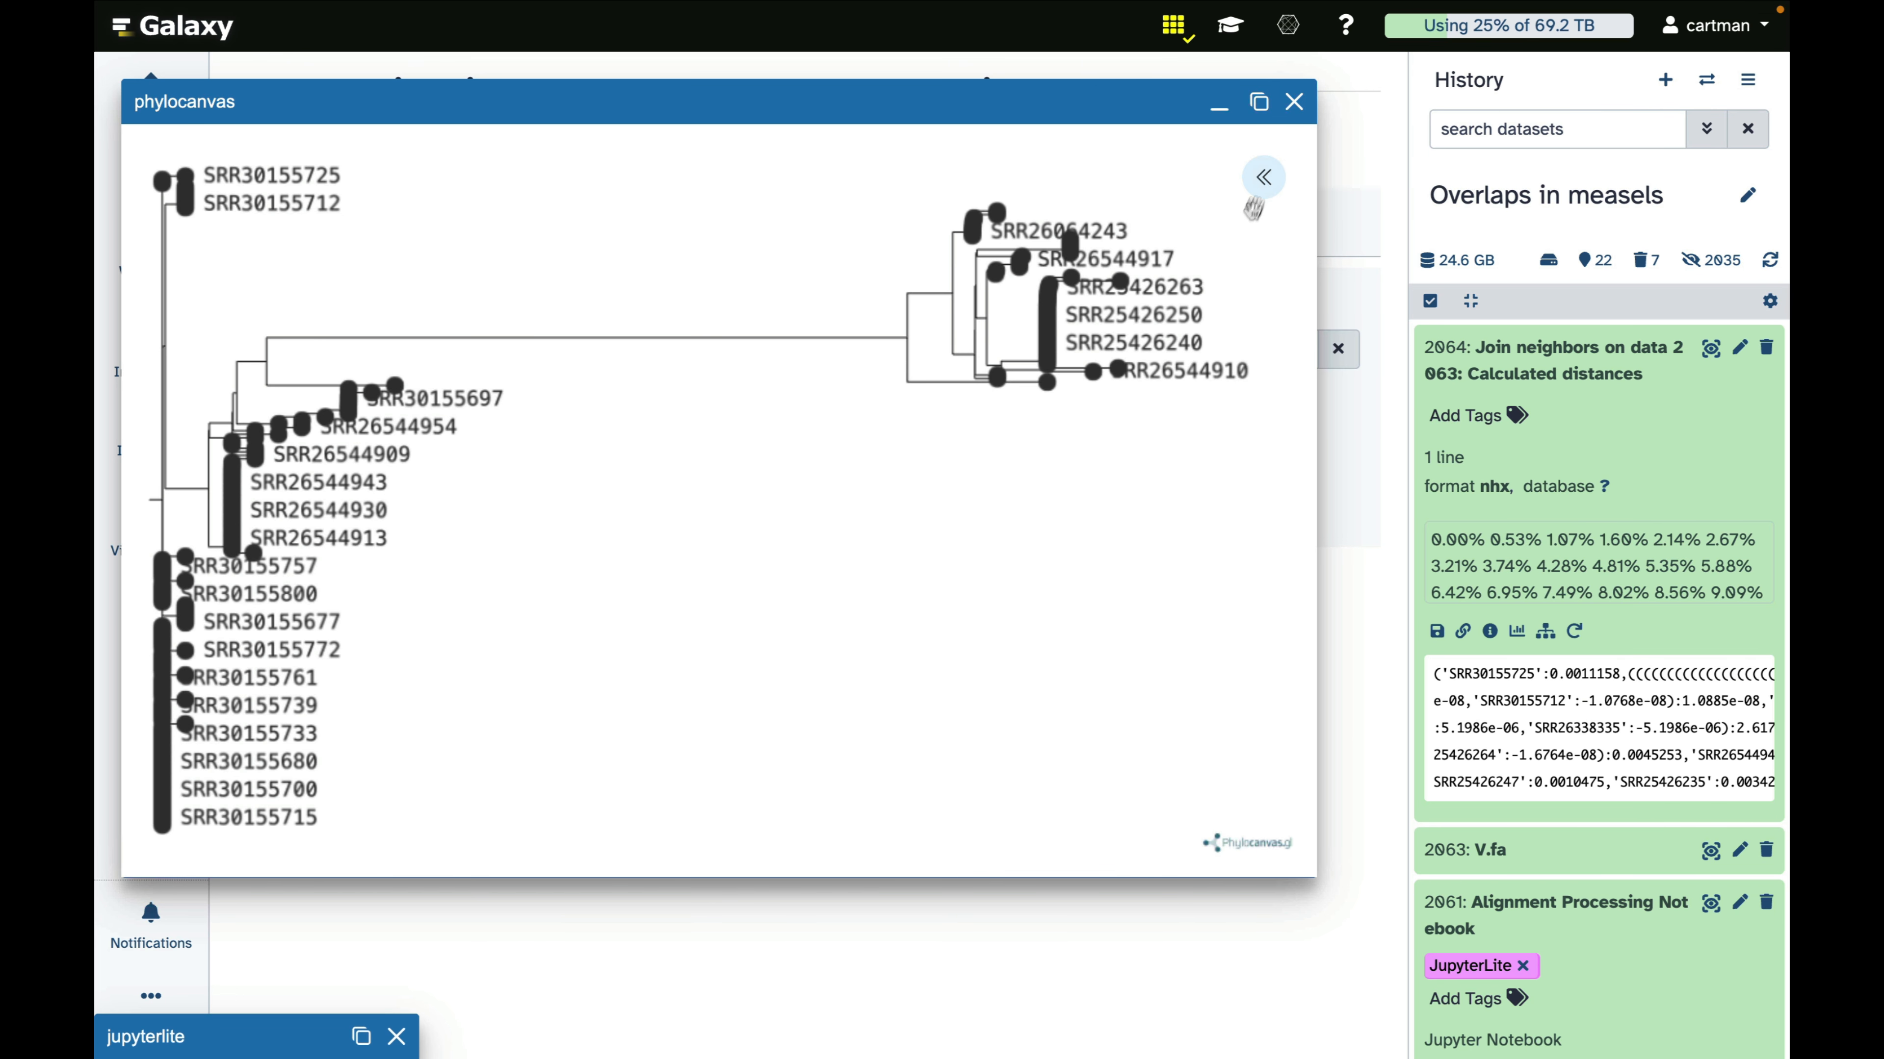
pyautogui.click(1293, 108)
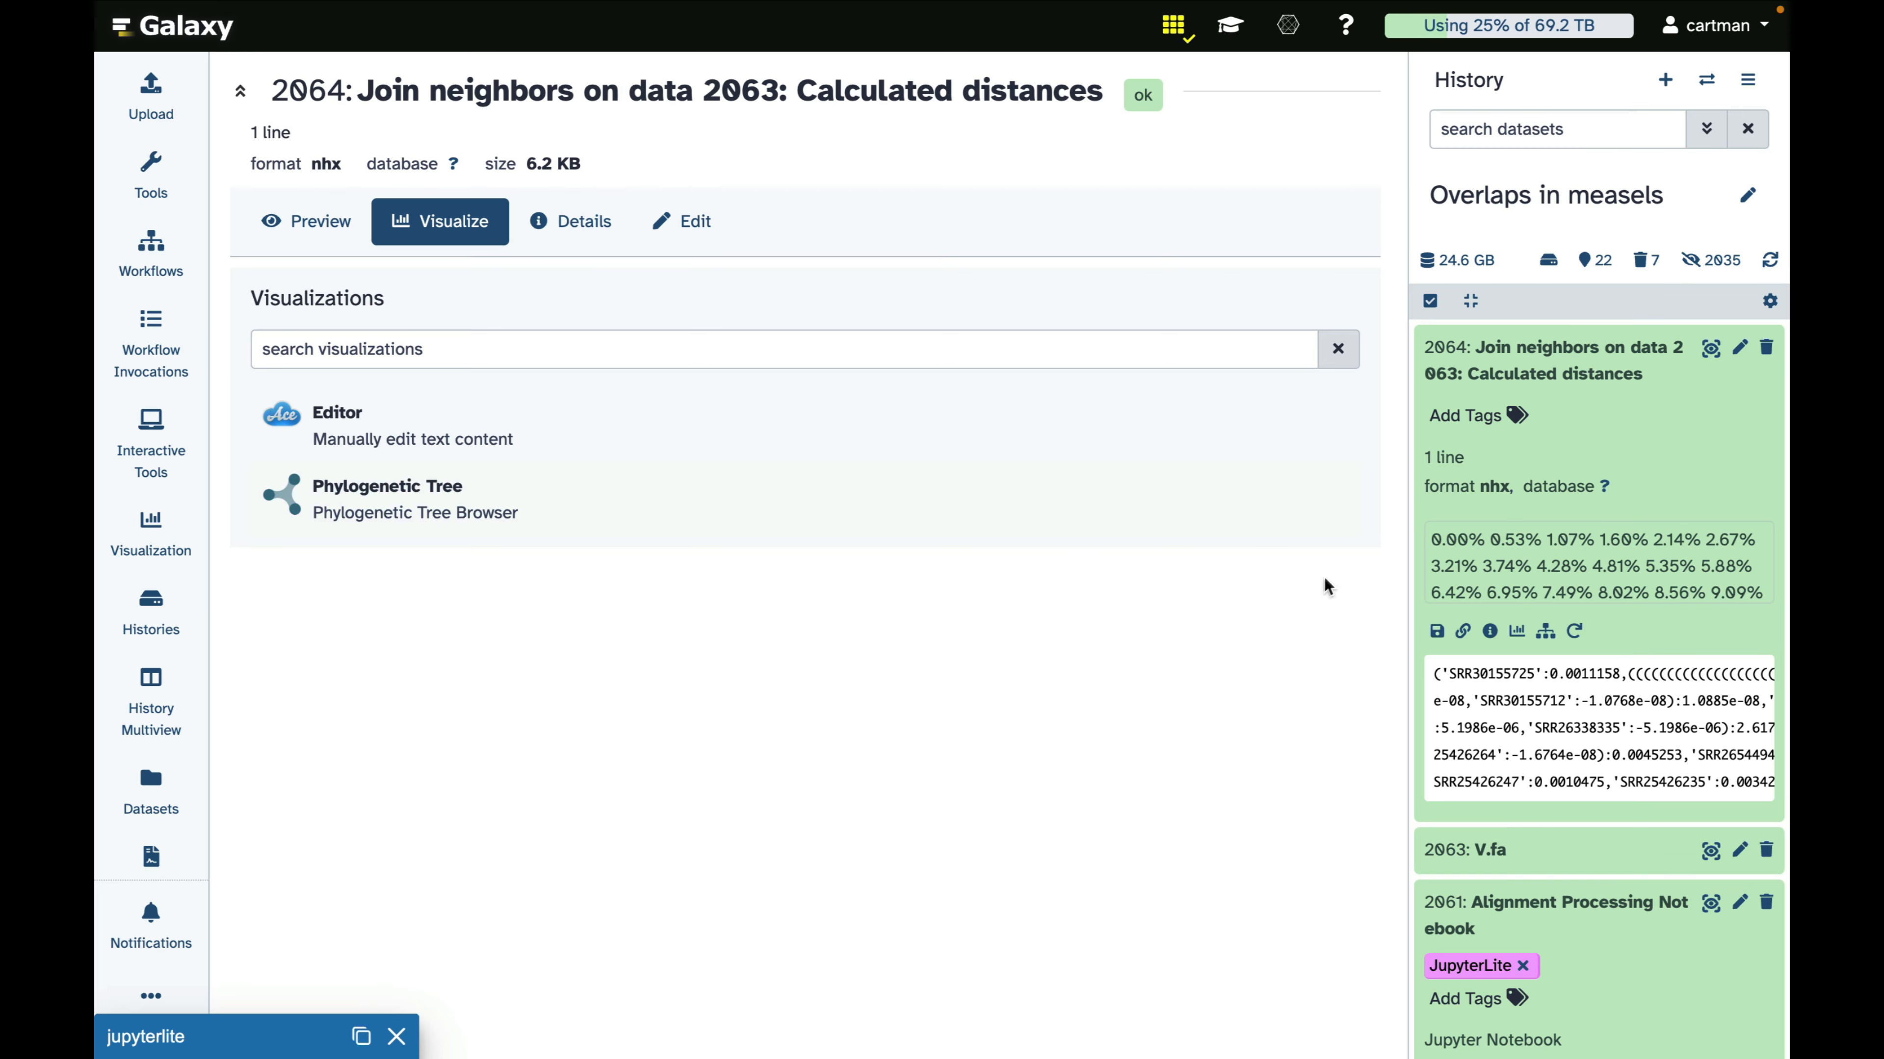
# Search the tools for "meme" and open HyPhy-MEME Mixed Effects Model of Evolution
pyautogui.click(154, 184)
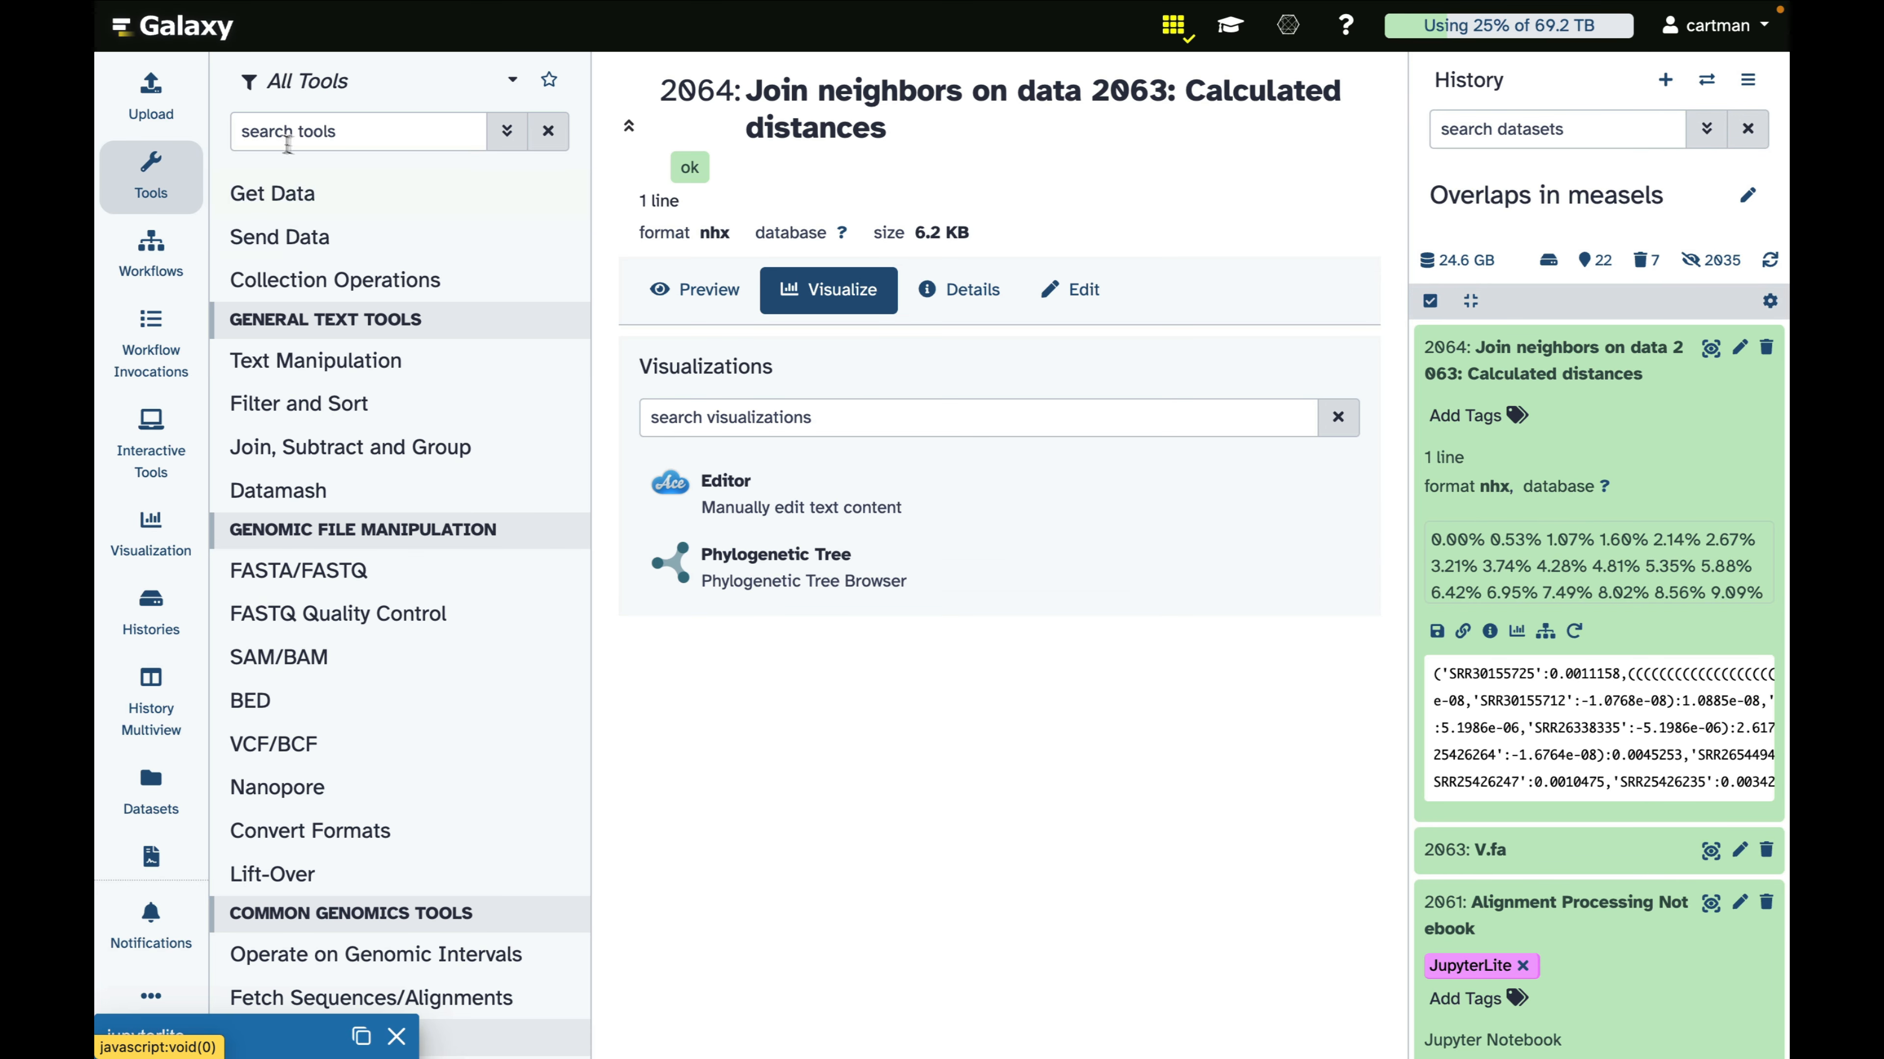
pyautogui.click(303, 134)
pyautogui.write('meme')
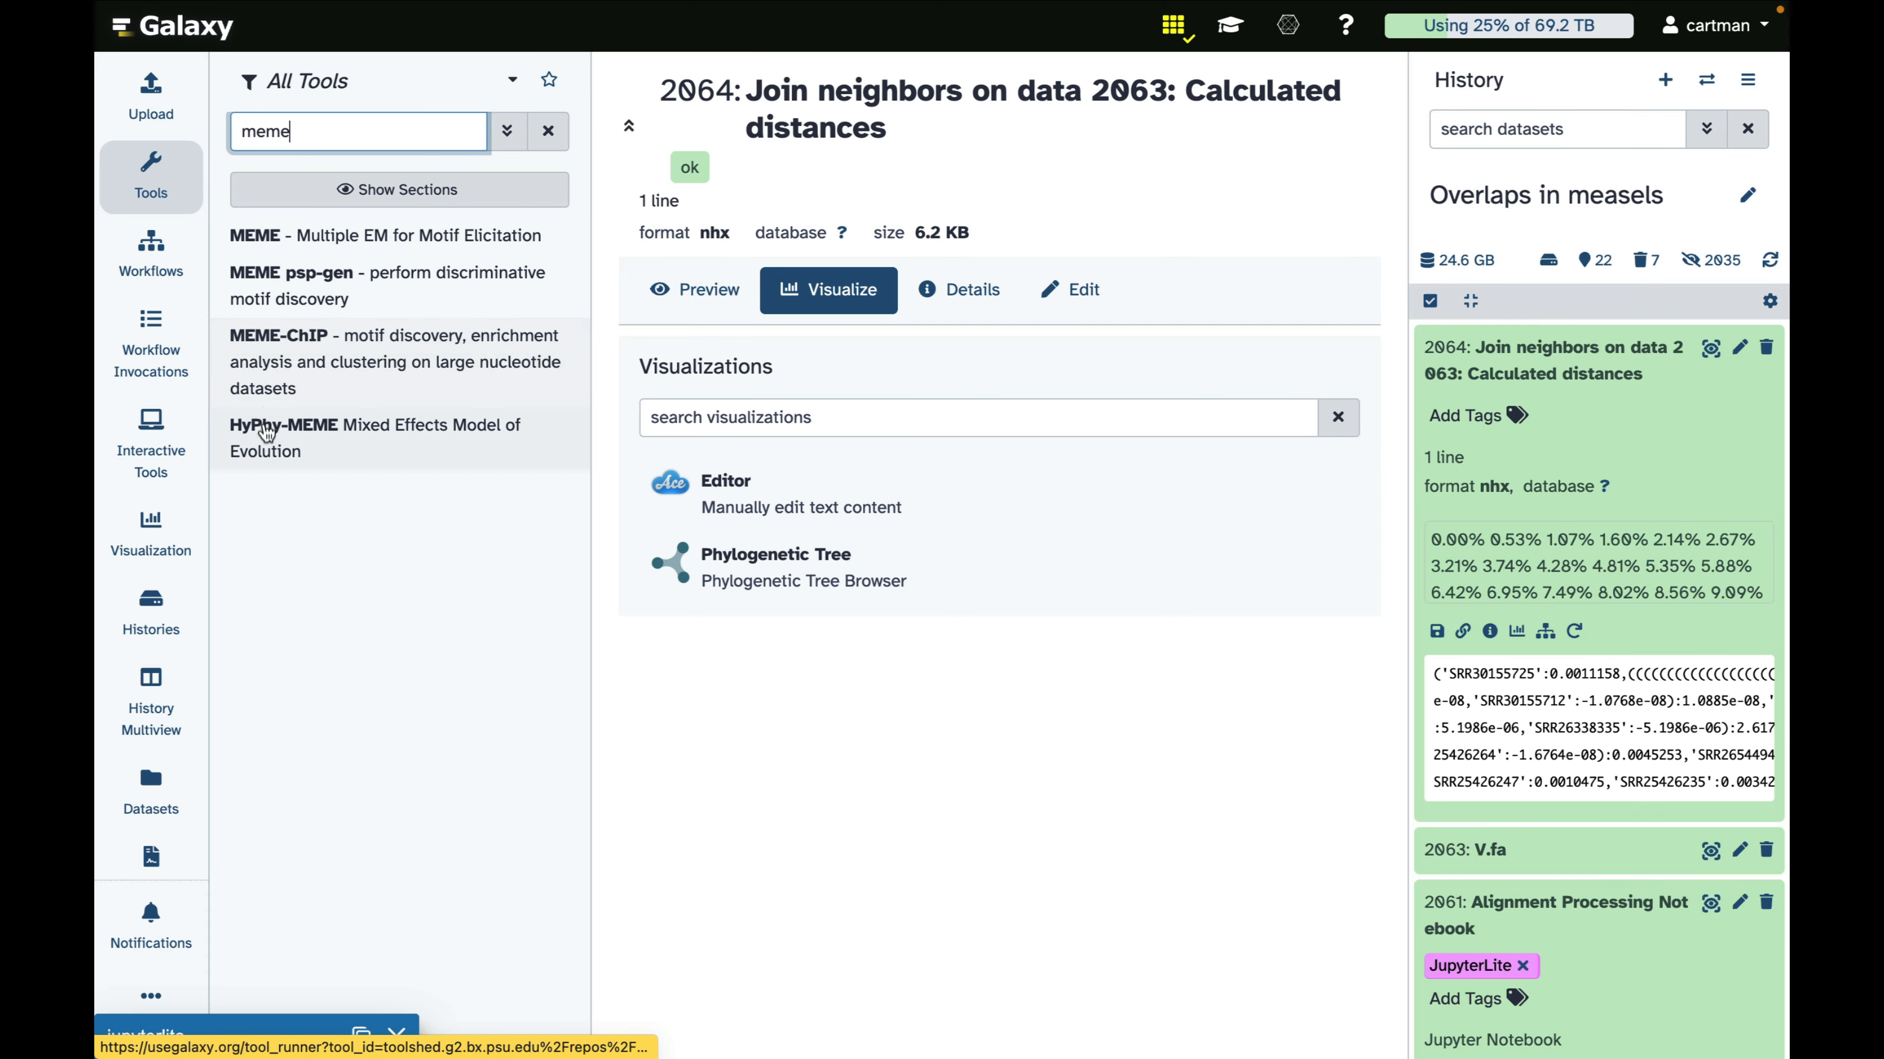
pyautogui.click(267, 434)
pyautogui.click(150, 174)
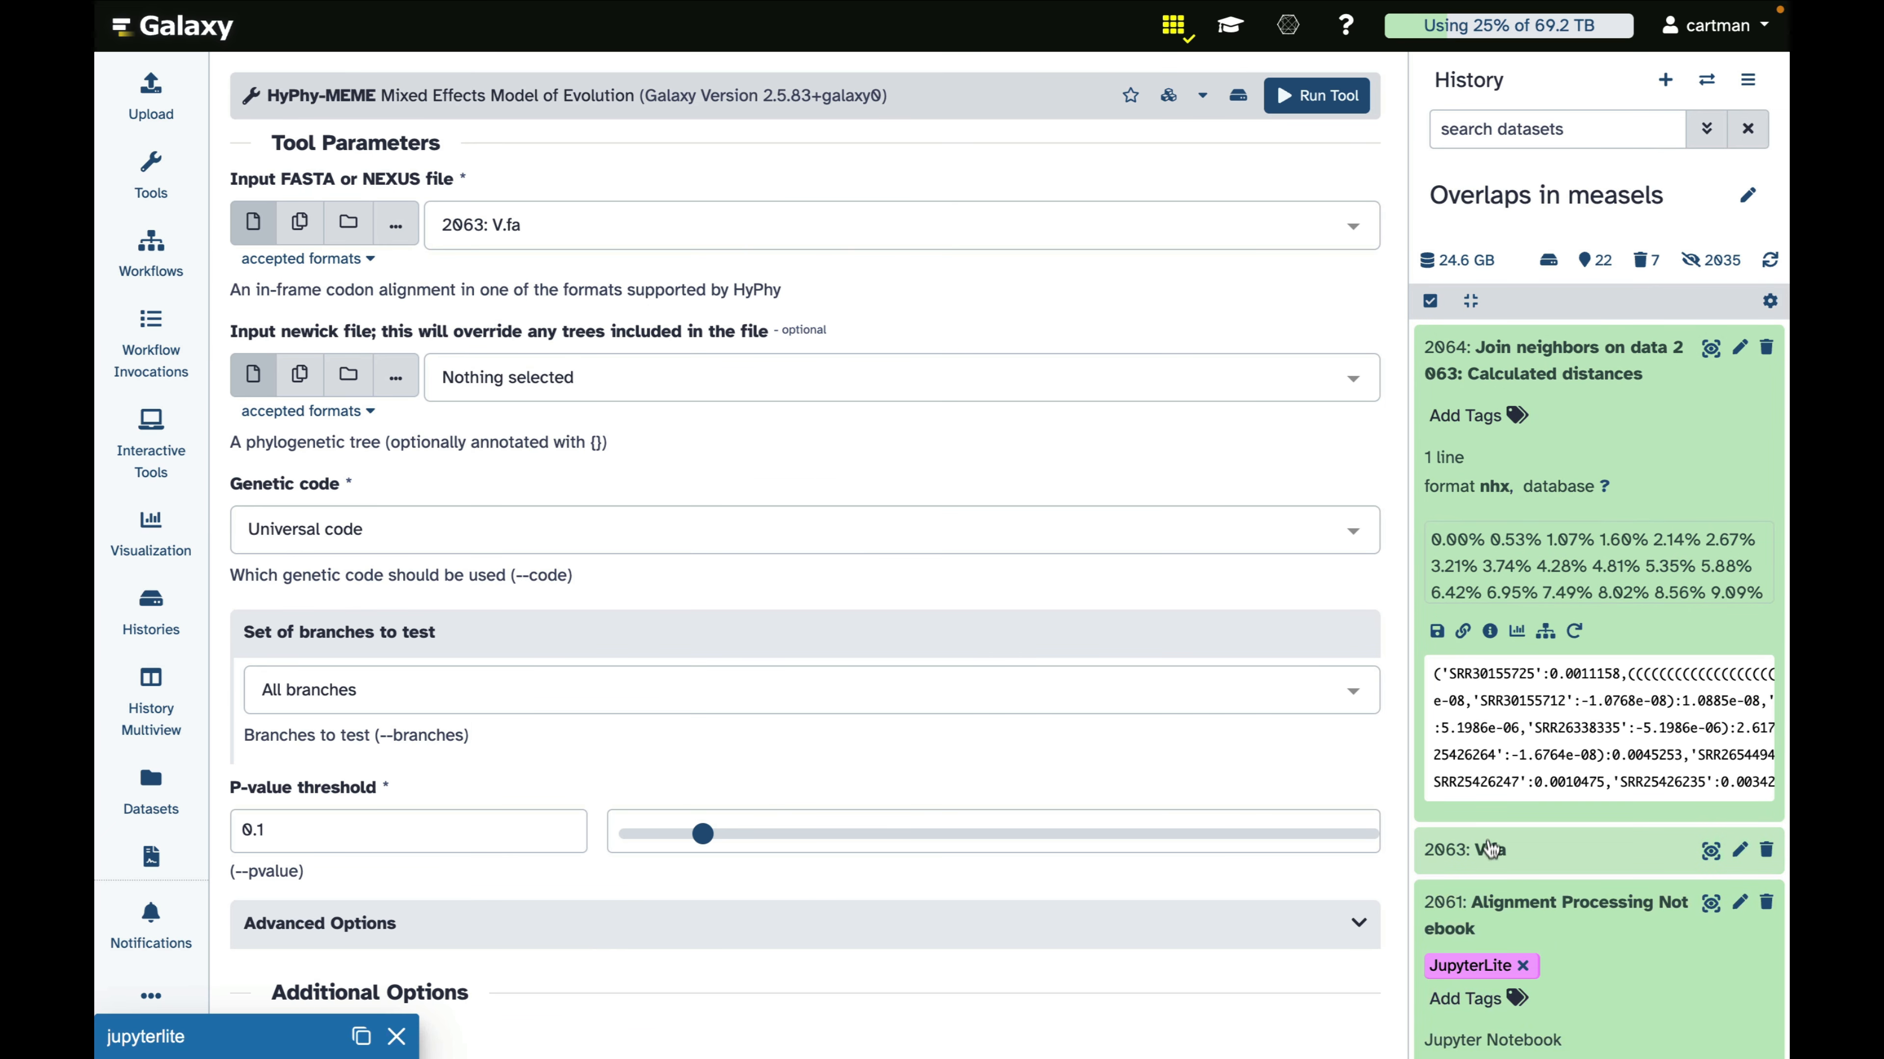
# Run HyPhy-MEME on V.fa with the Join neighbors output as the newick tree, testing internal branches
pyautogui.moveTo(1482, 849); pyautogui.dragTo(777, 264)
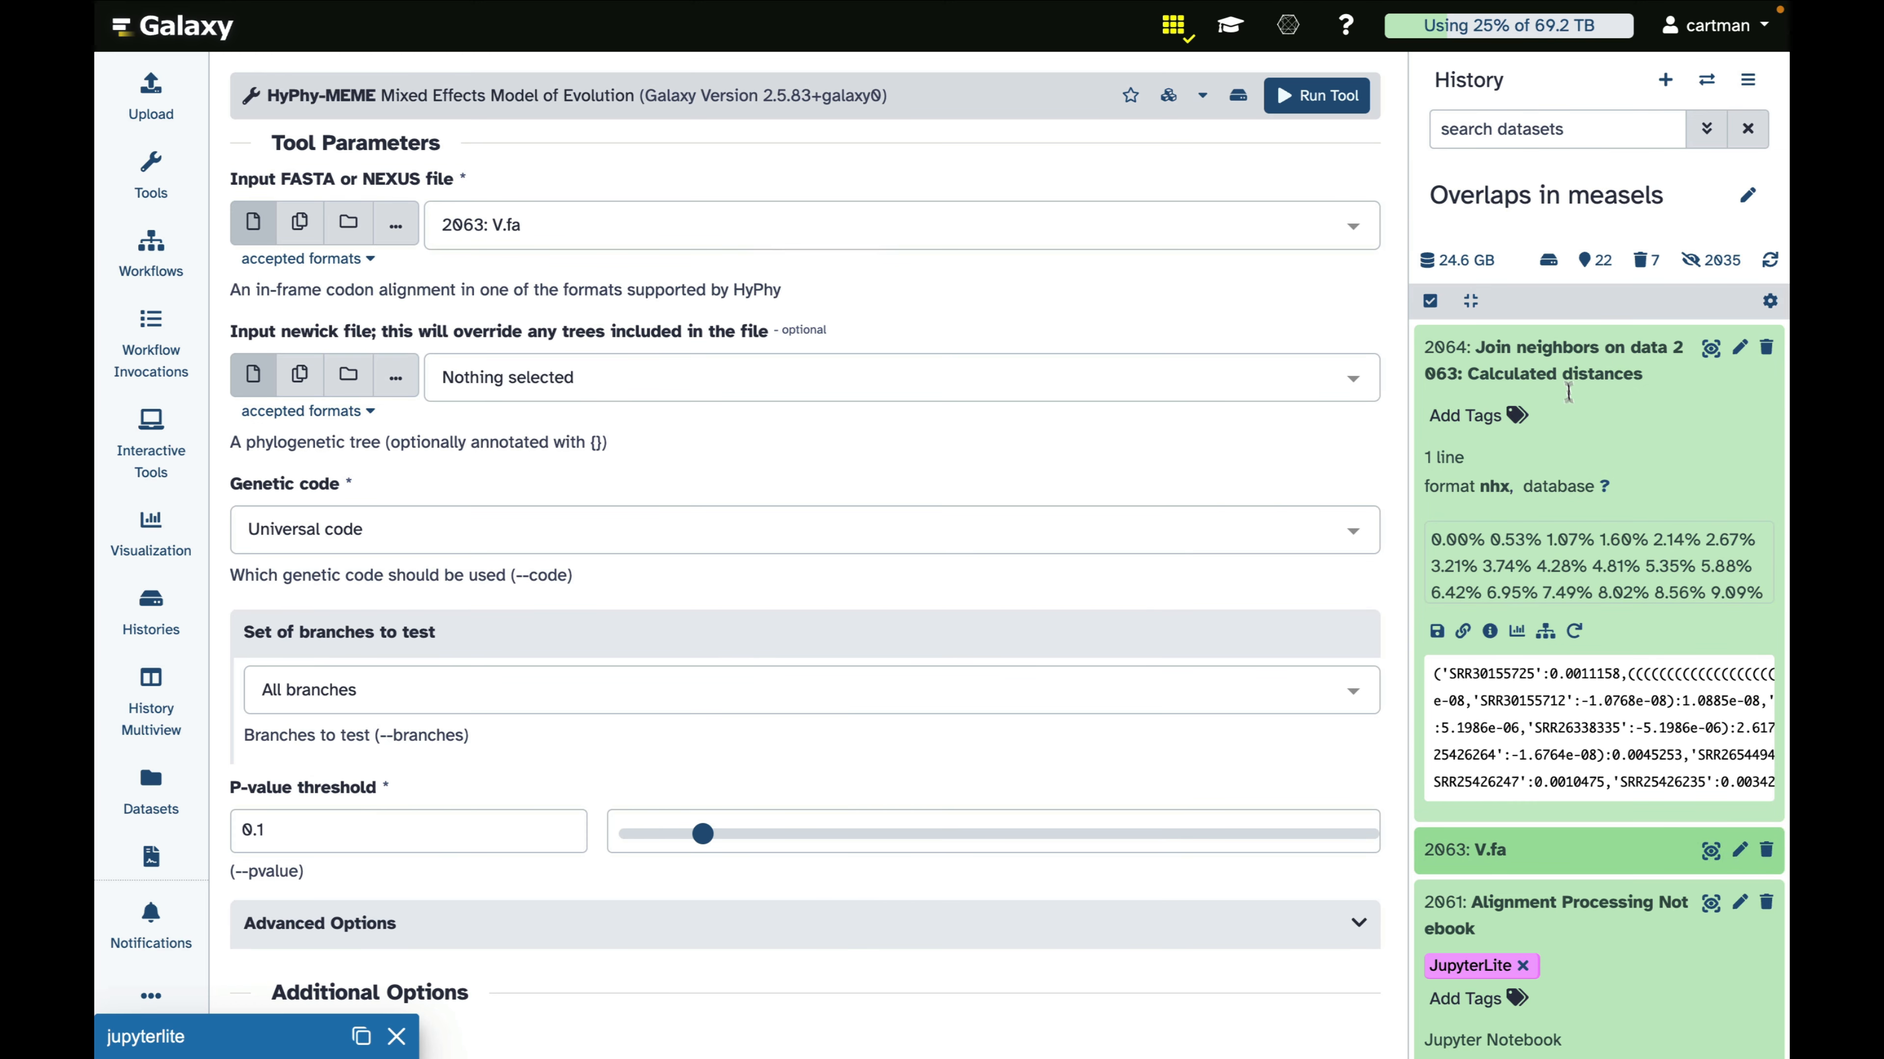
pyautogui.moveTo(1565, 369); pyautogui.dragTo(965, 420)
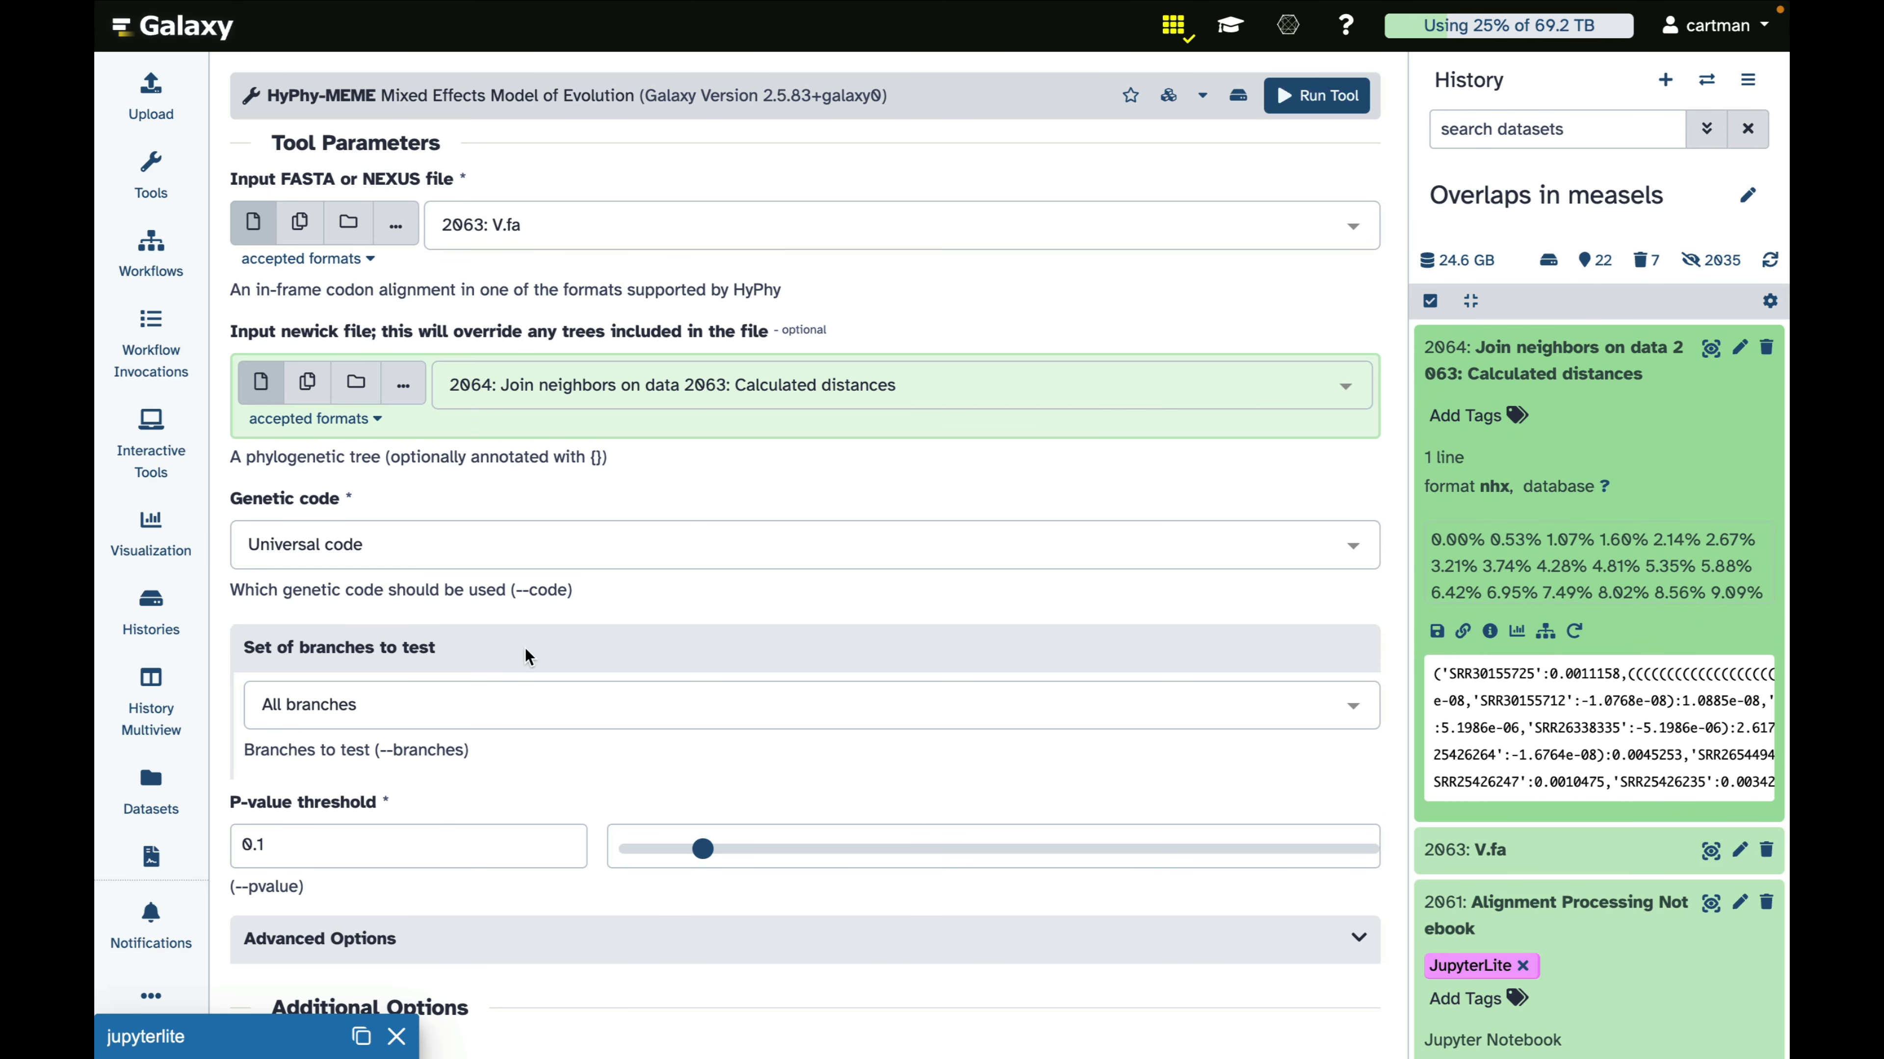
pyautogui.click(594, 690)
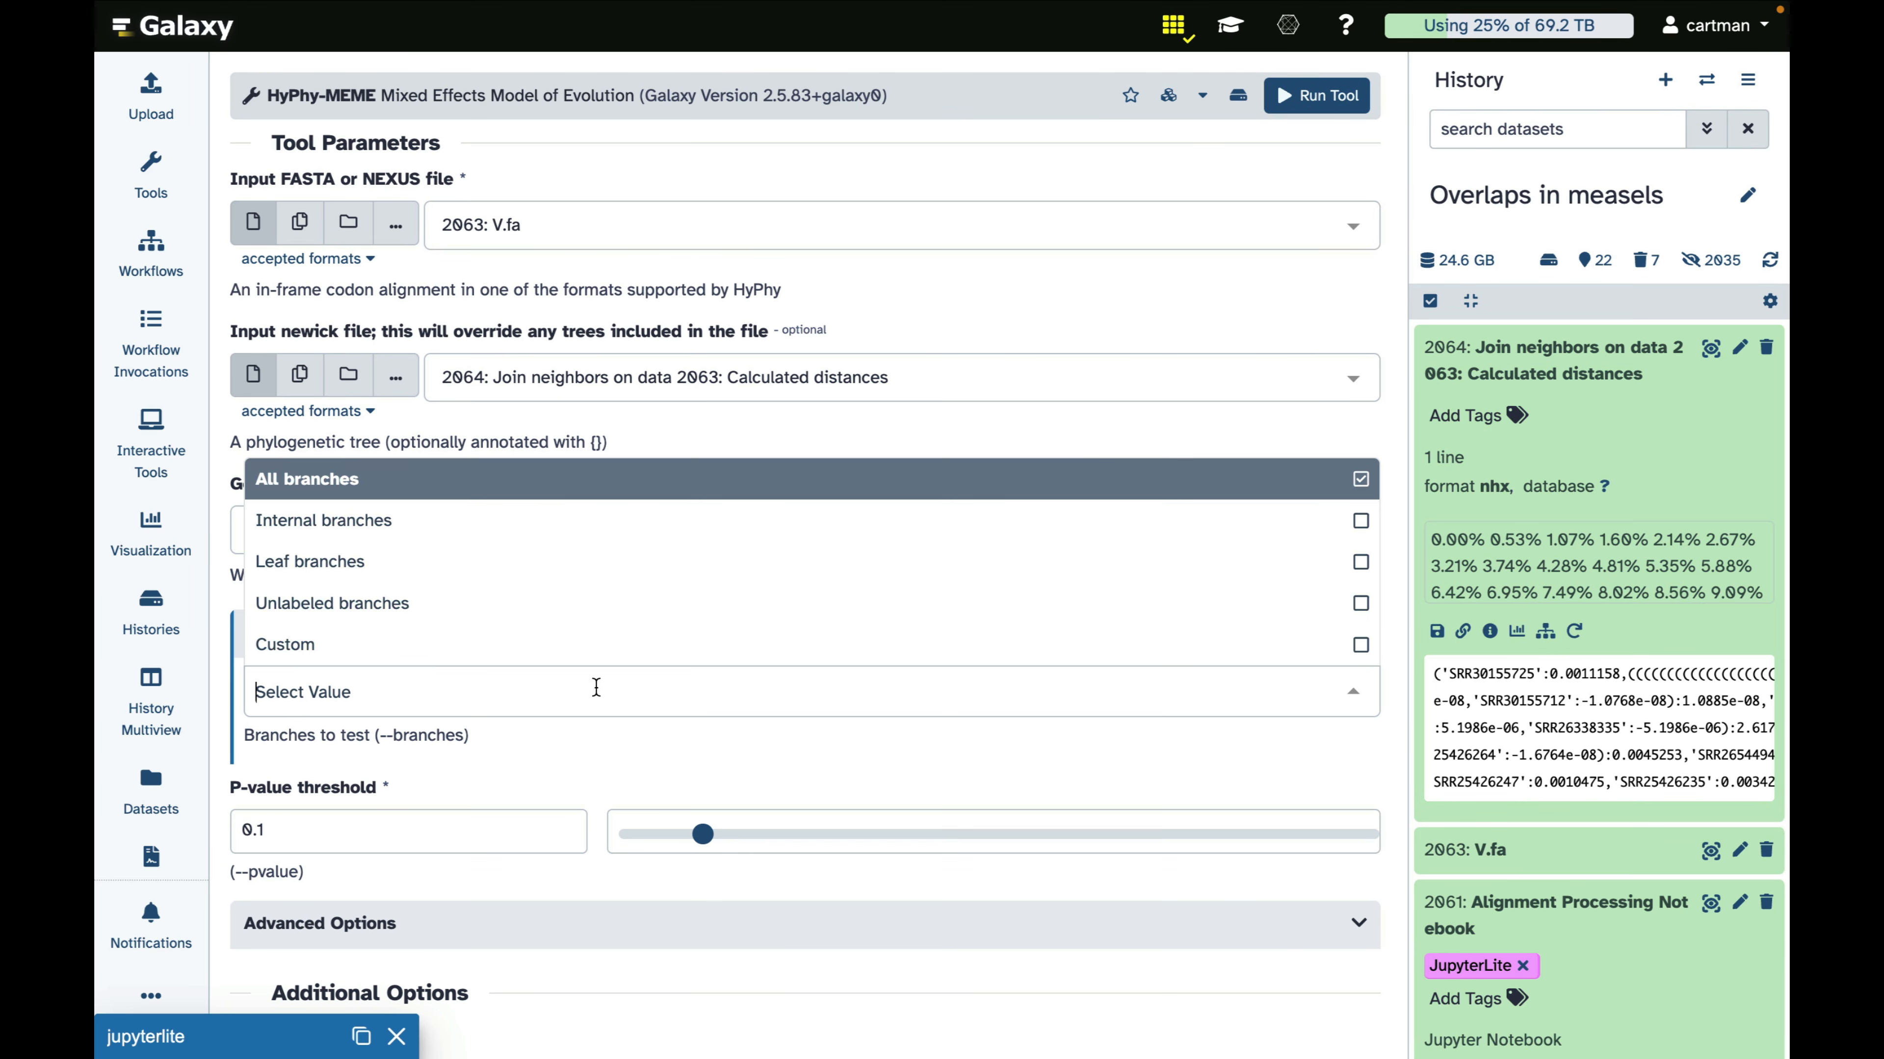
pyautogui.click(505, 519)
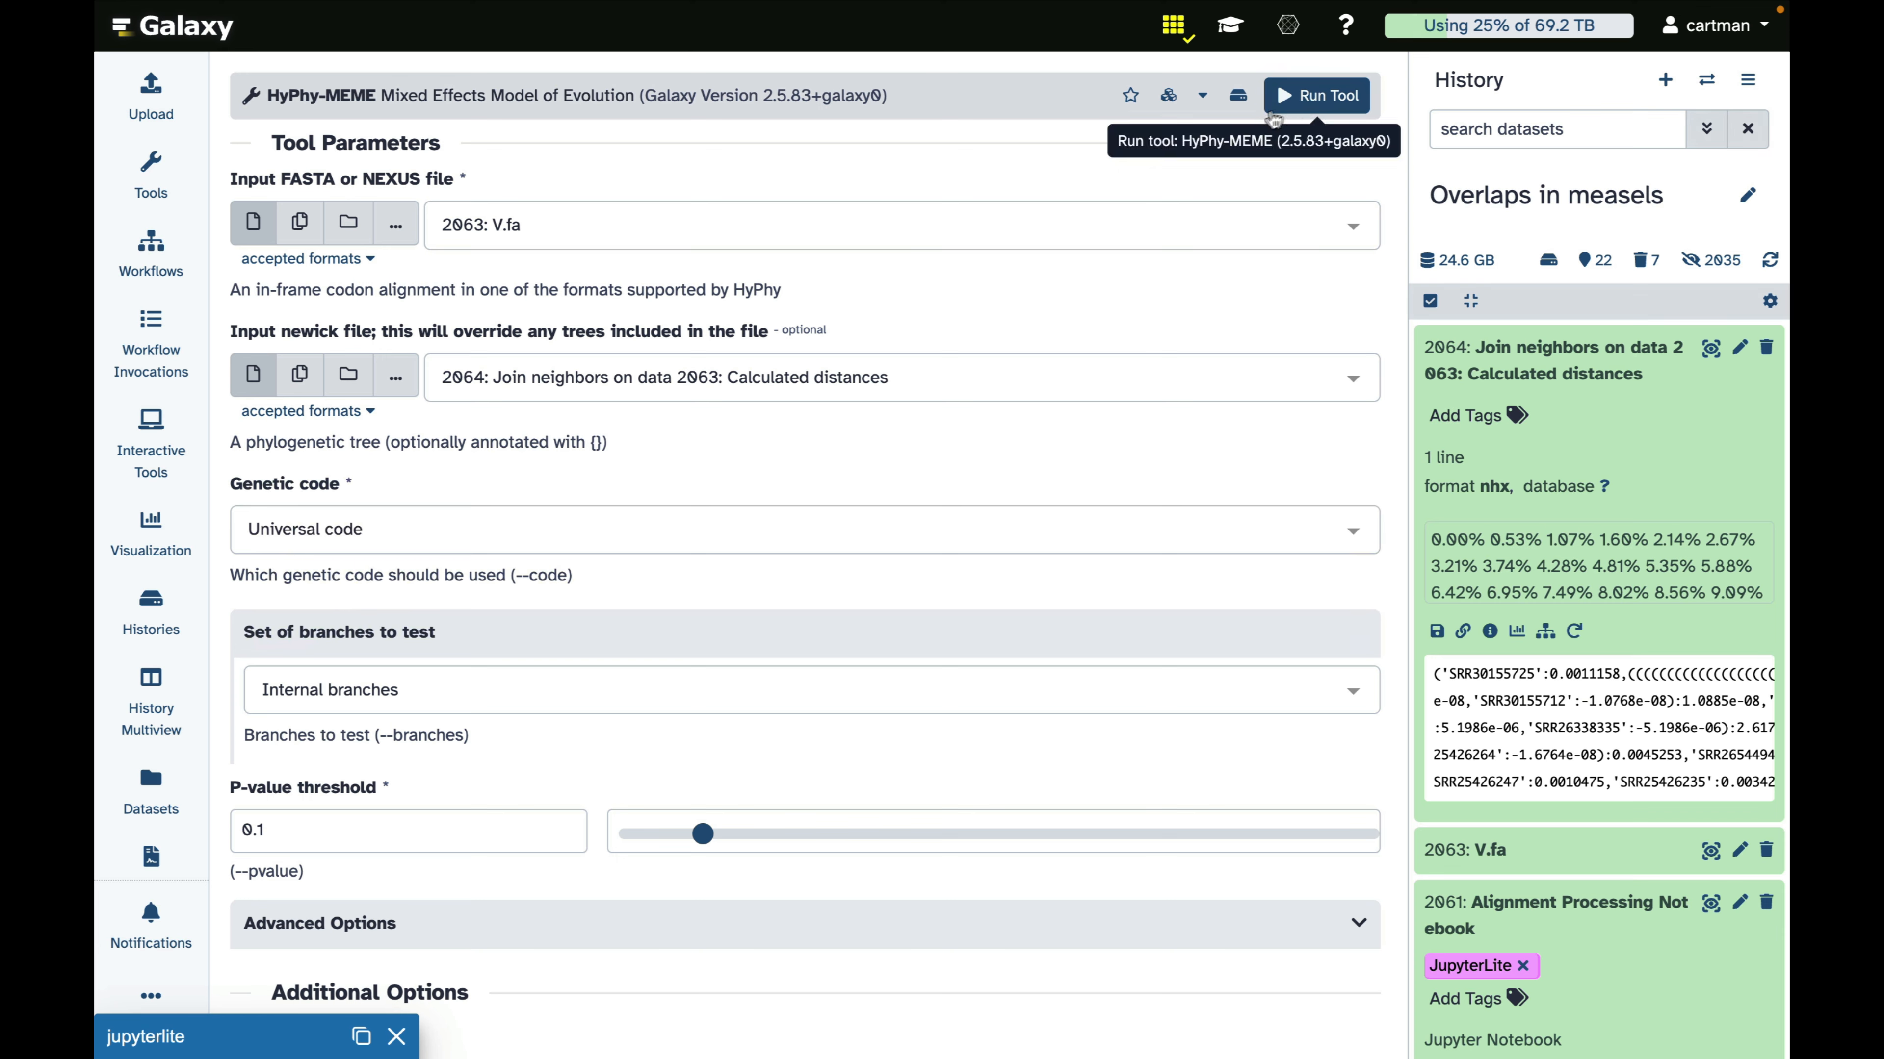
pyautogui.click(1301, 100)
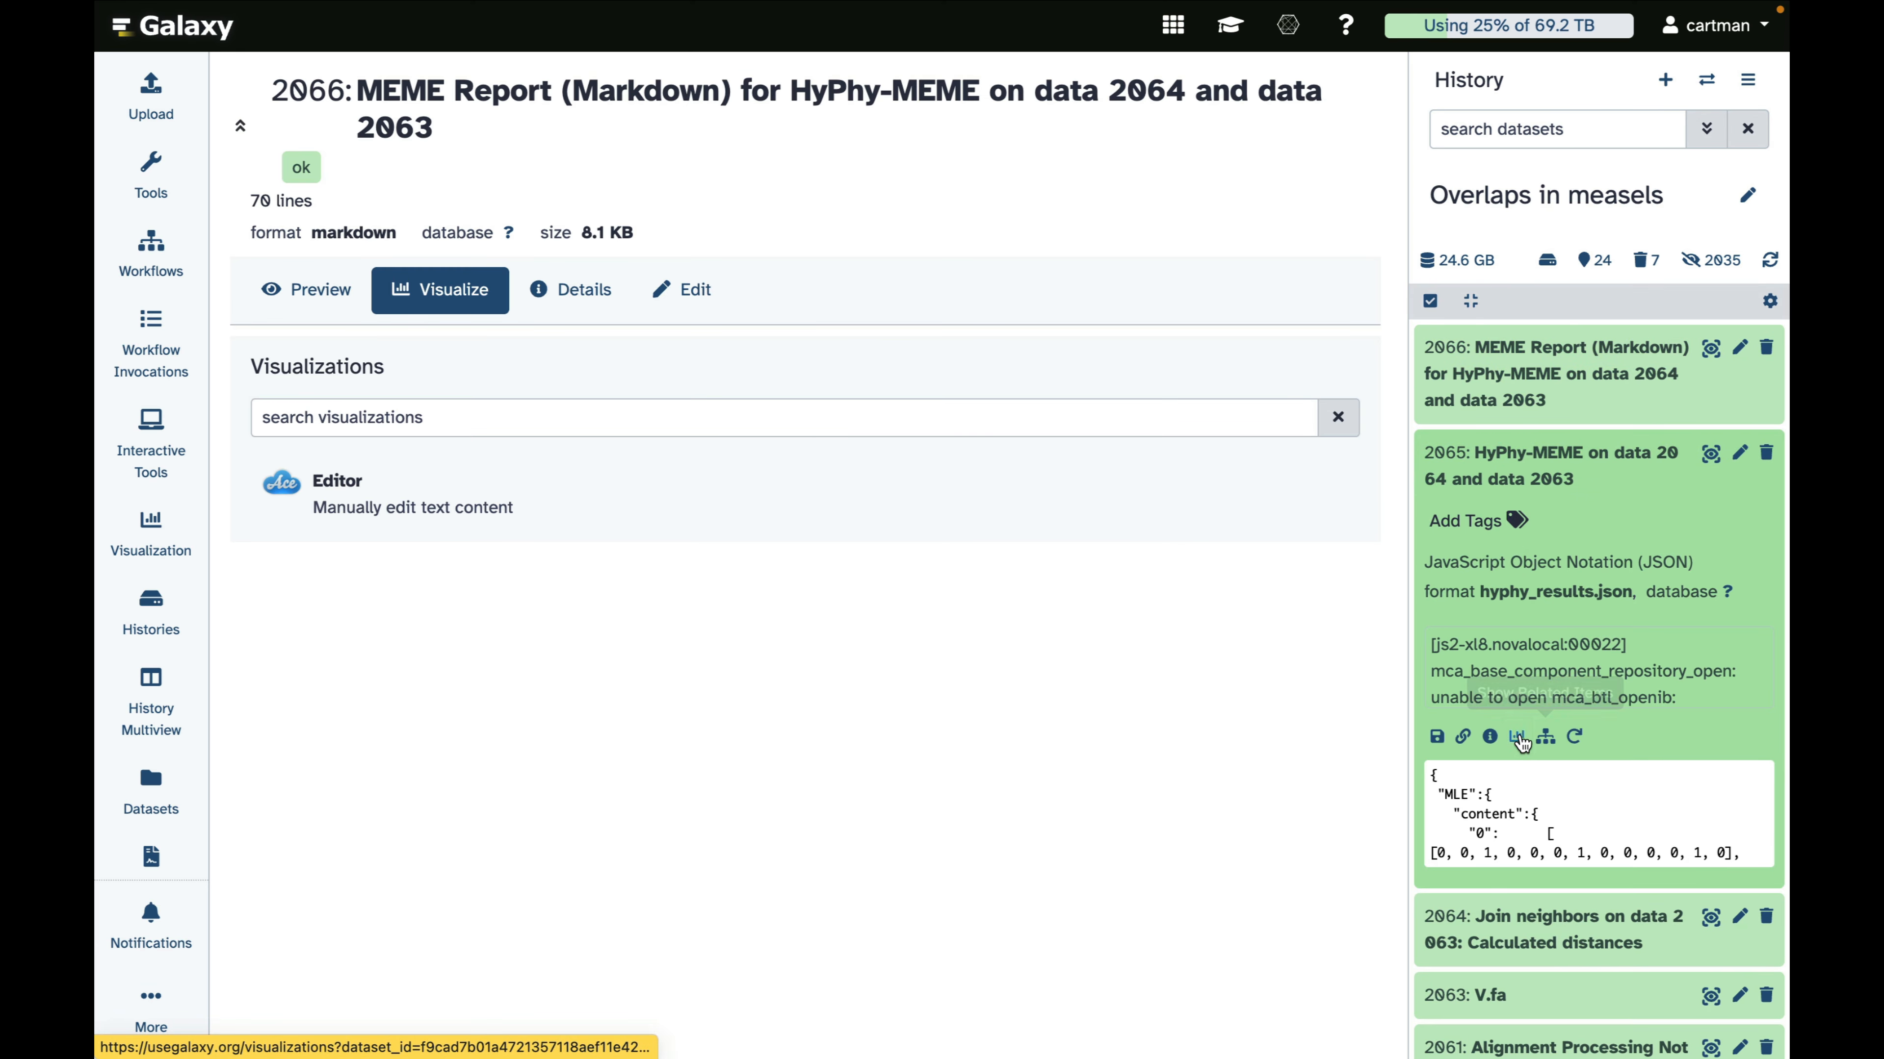
# Open the HyPhy-MEME JSON output in the HyPhy result viewer and examine its summary, MEME table and site plot
pyautogui.click(1517, 737)
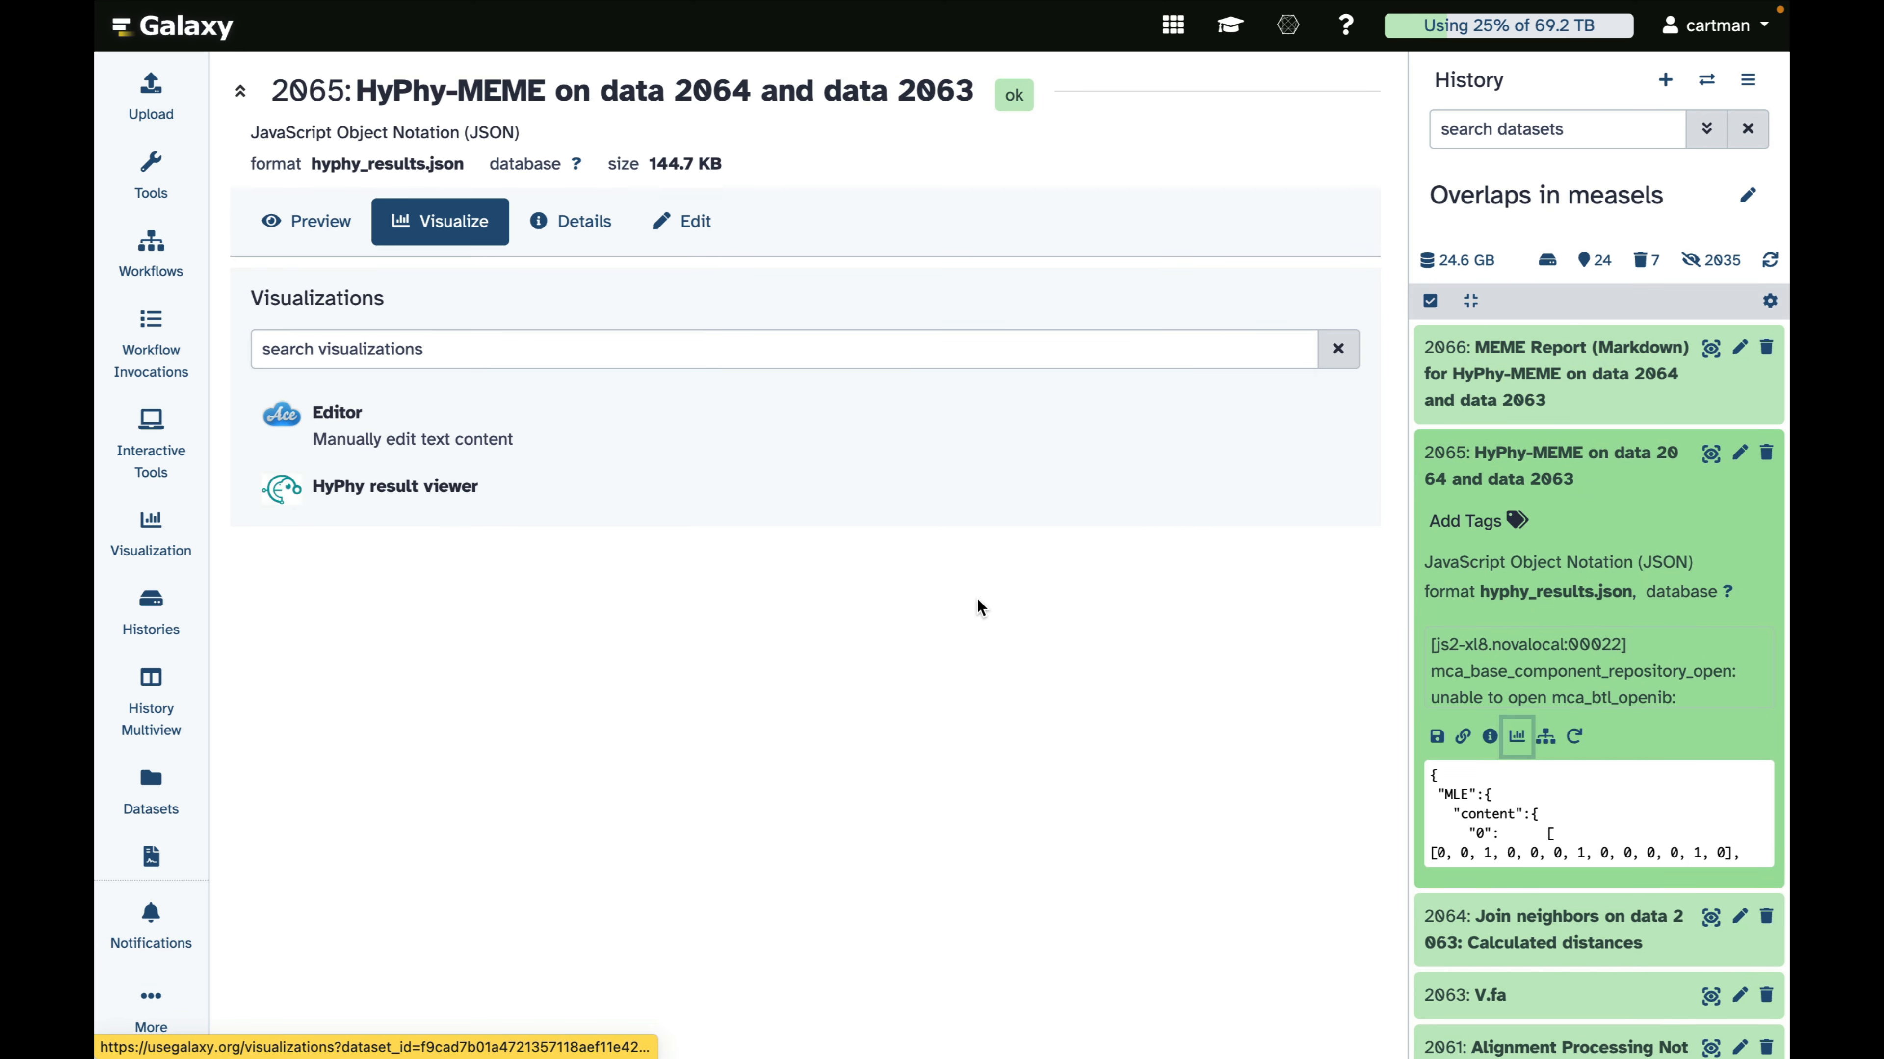
pyautogui.click(391, 493)
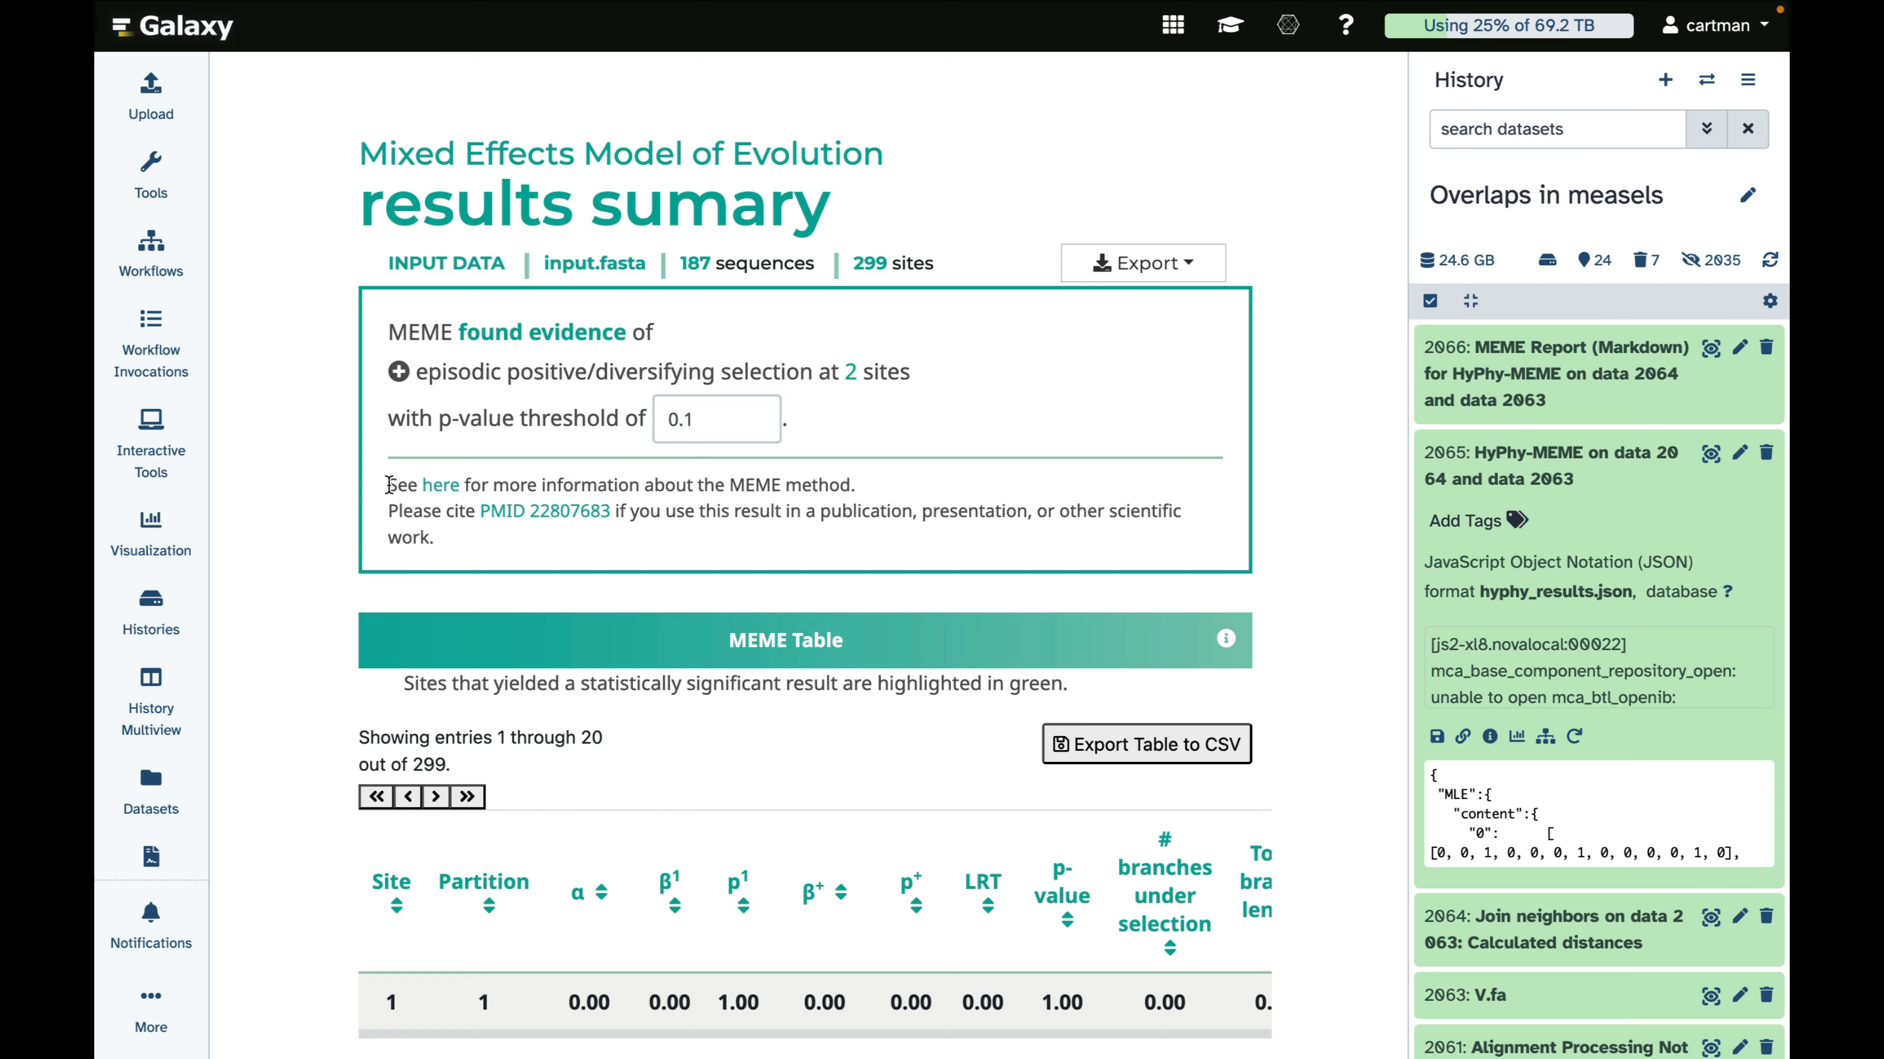
pyautogui.scroll(-10, 287, 641)
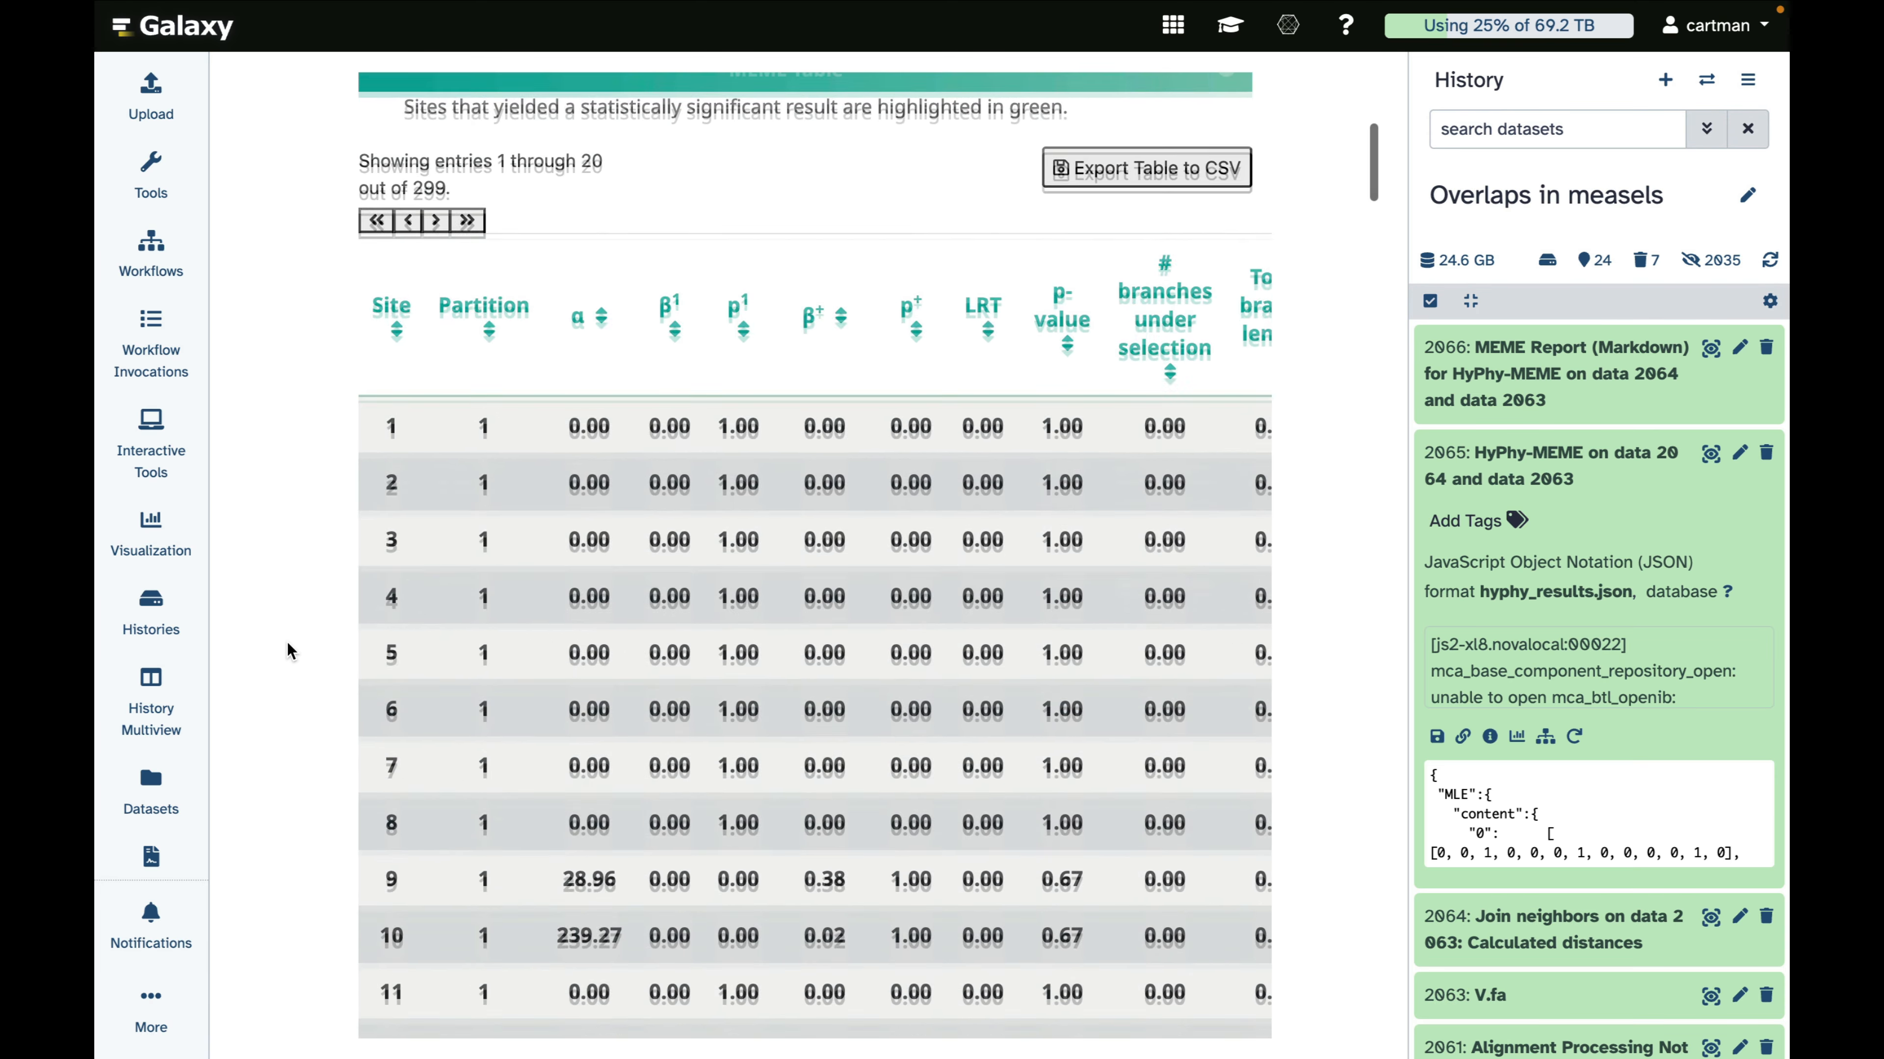
pyautogui.scroll(6, 287, 641)
pyautogui.scroll(-15, 287, 641)
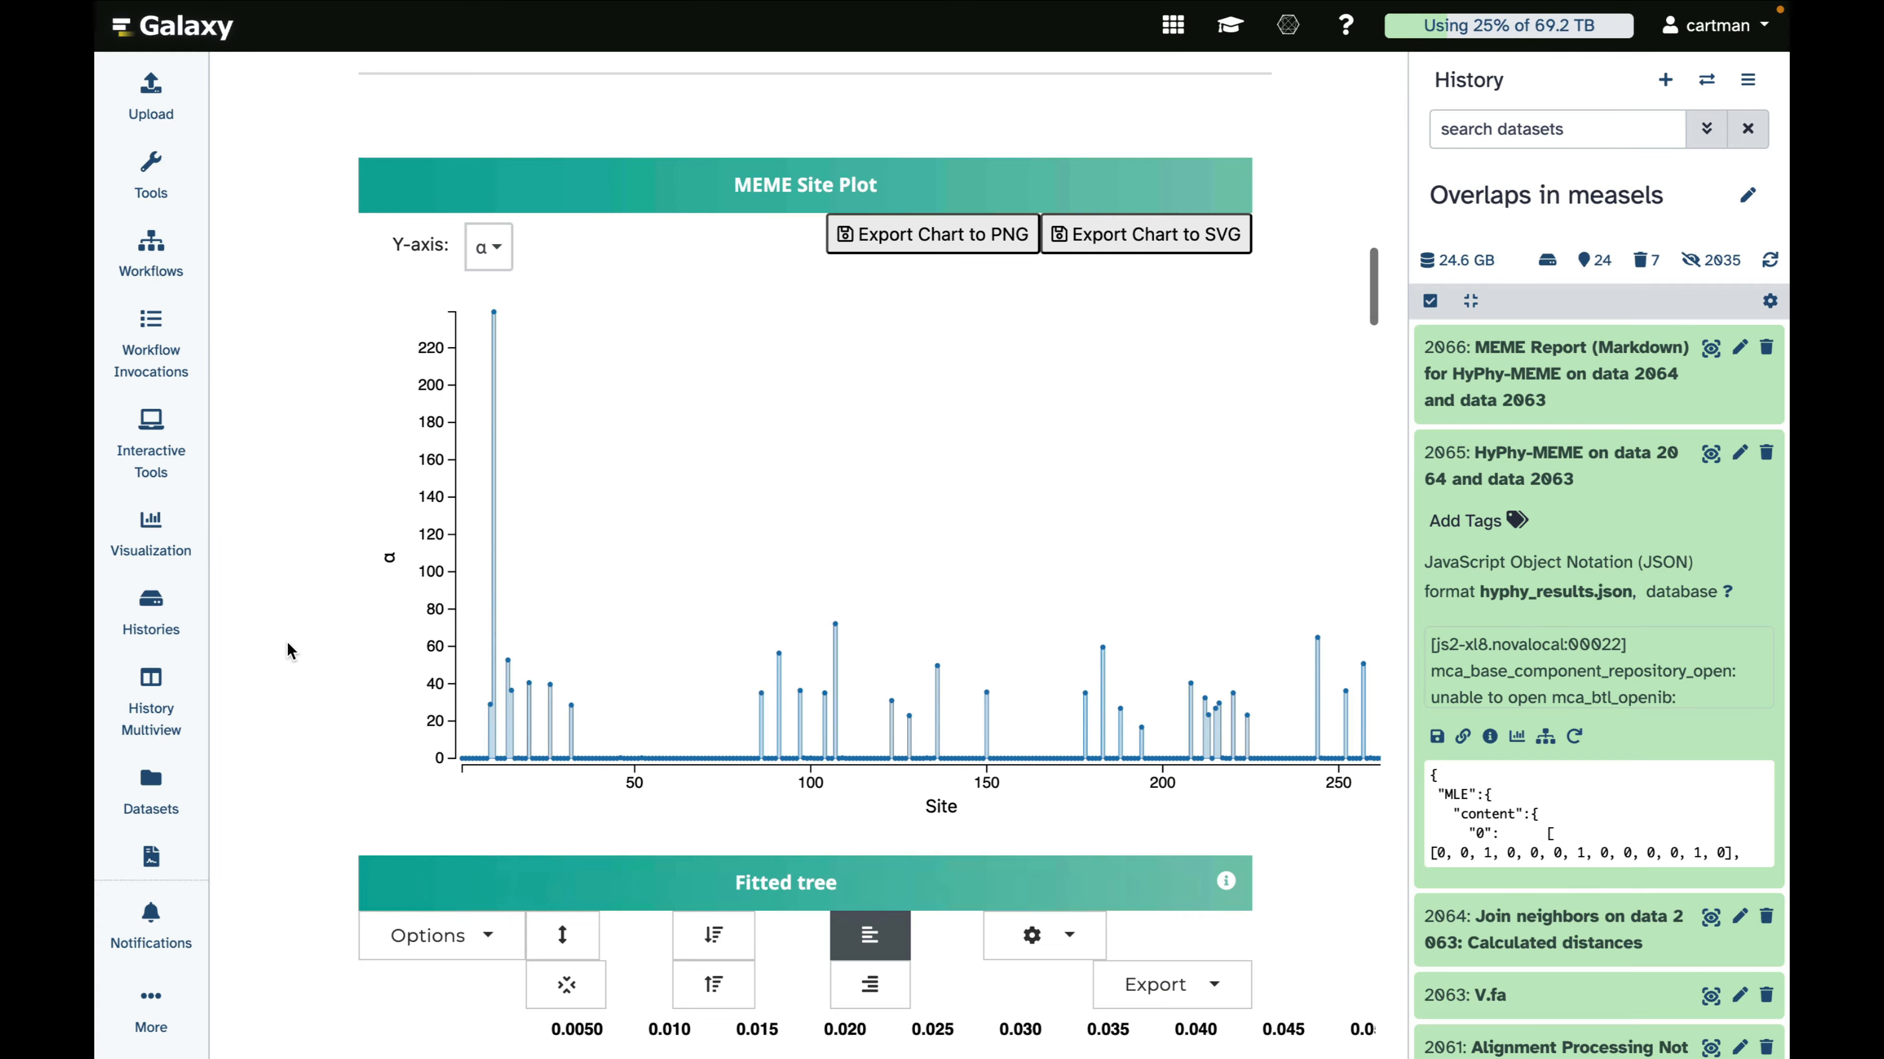
pyautogui.scroll(1, 287, 642)
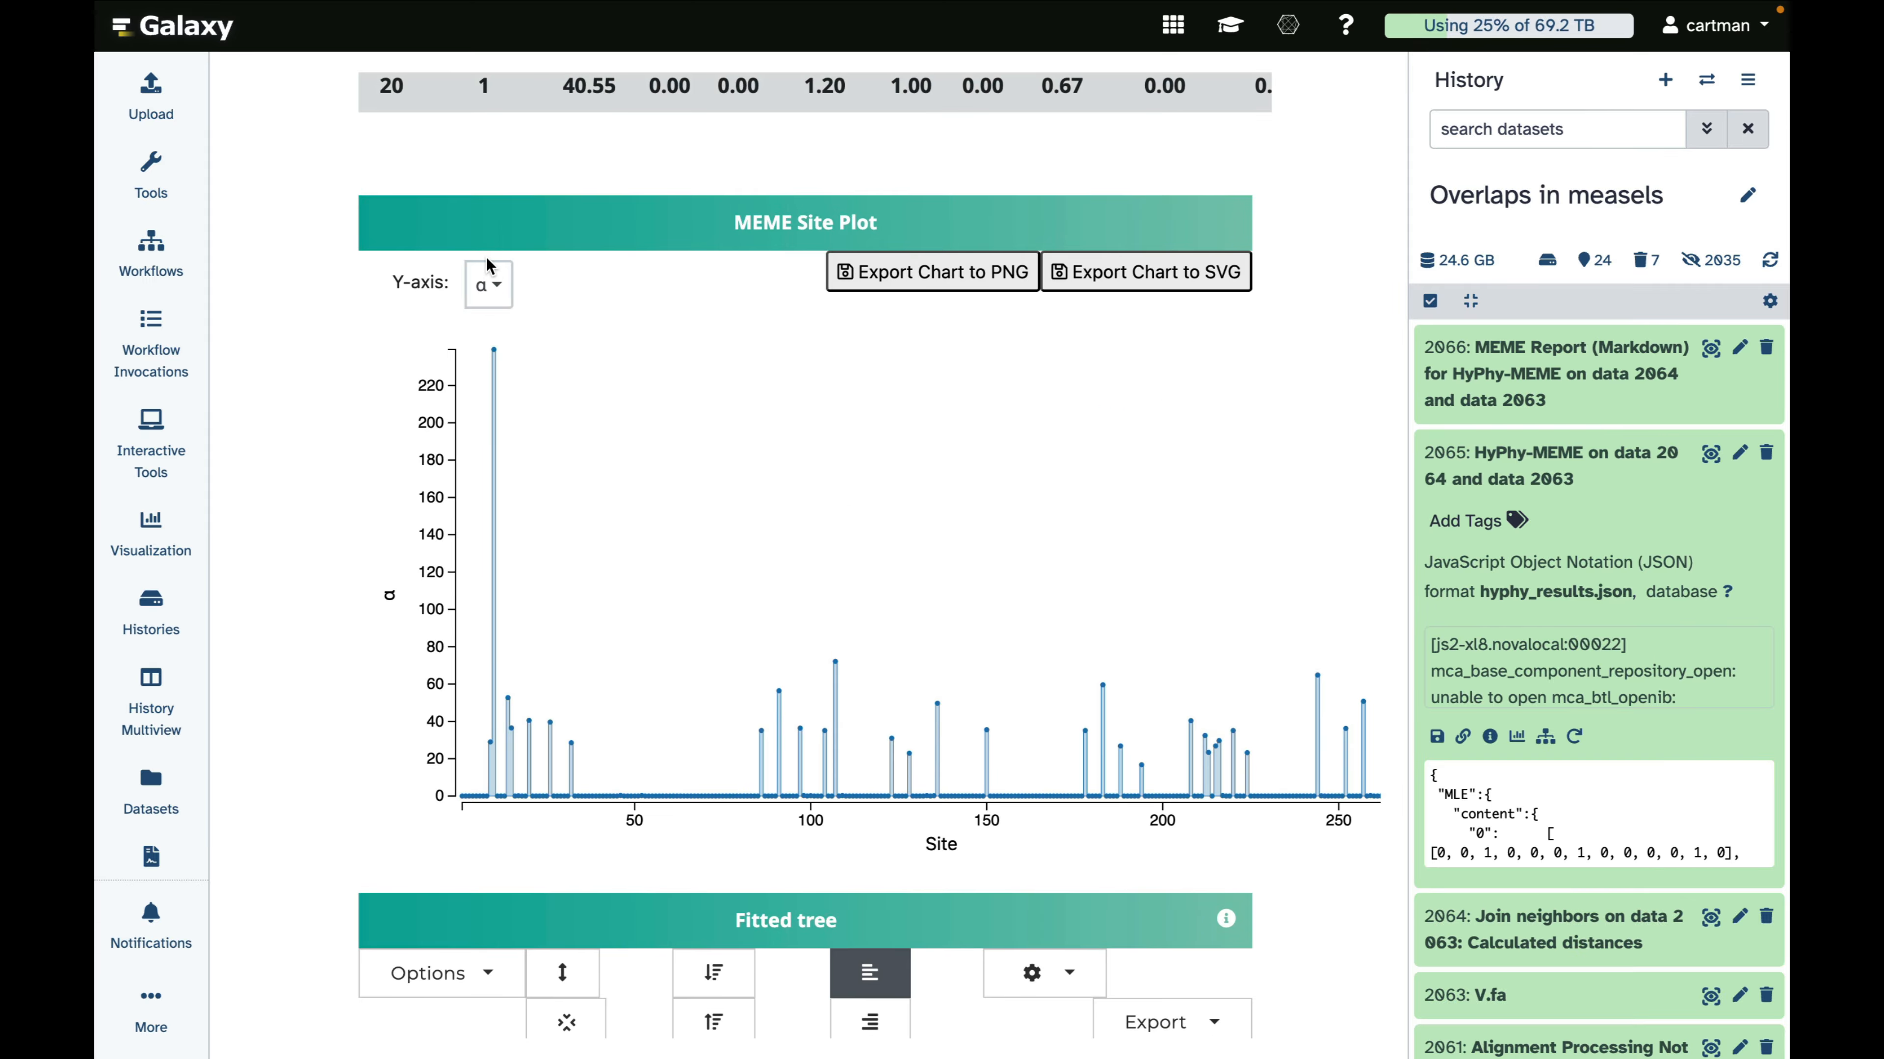
# Plot p⁺, p¹ and p-value in turn on the MEME Site Plot's Y-axis, and read the lowest p-value point just past site 100
pyautogui.click(499, 288)
pyautogui.click(430, 514)
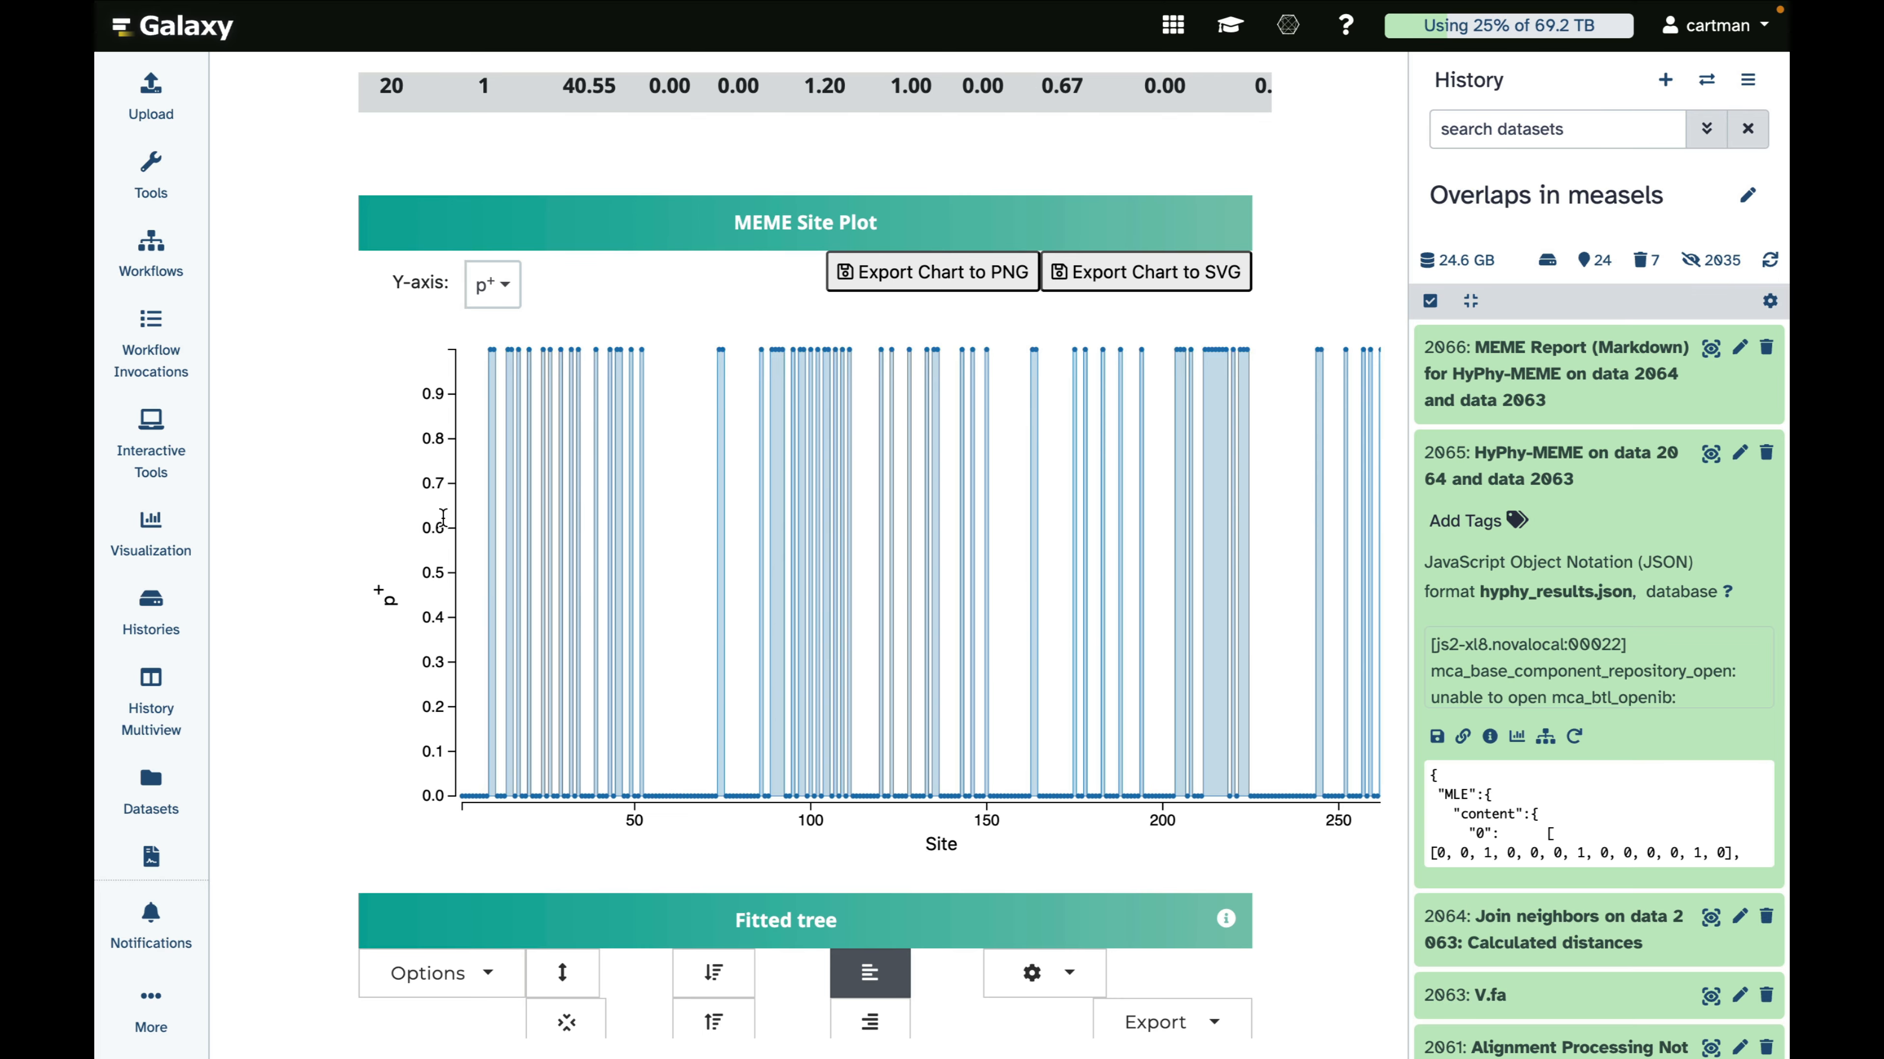
pyautogui.click(492, 286)
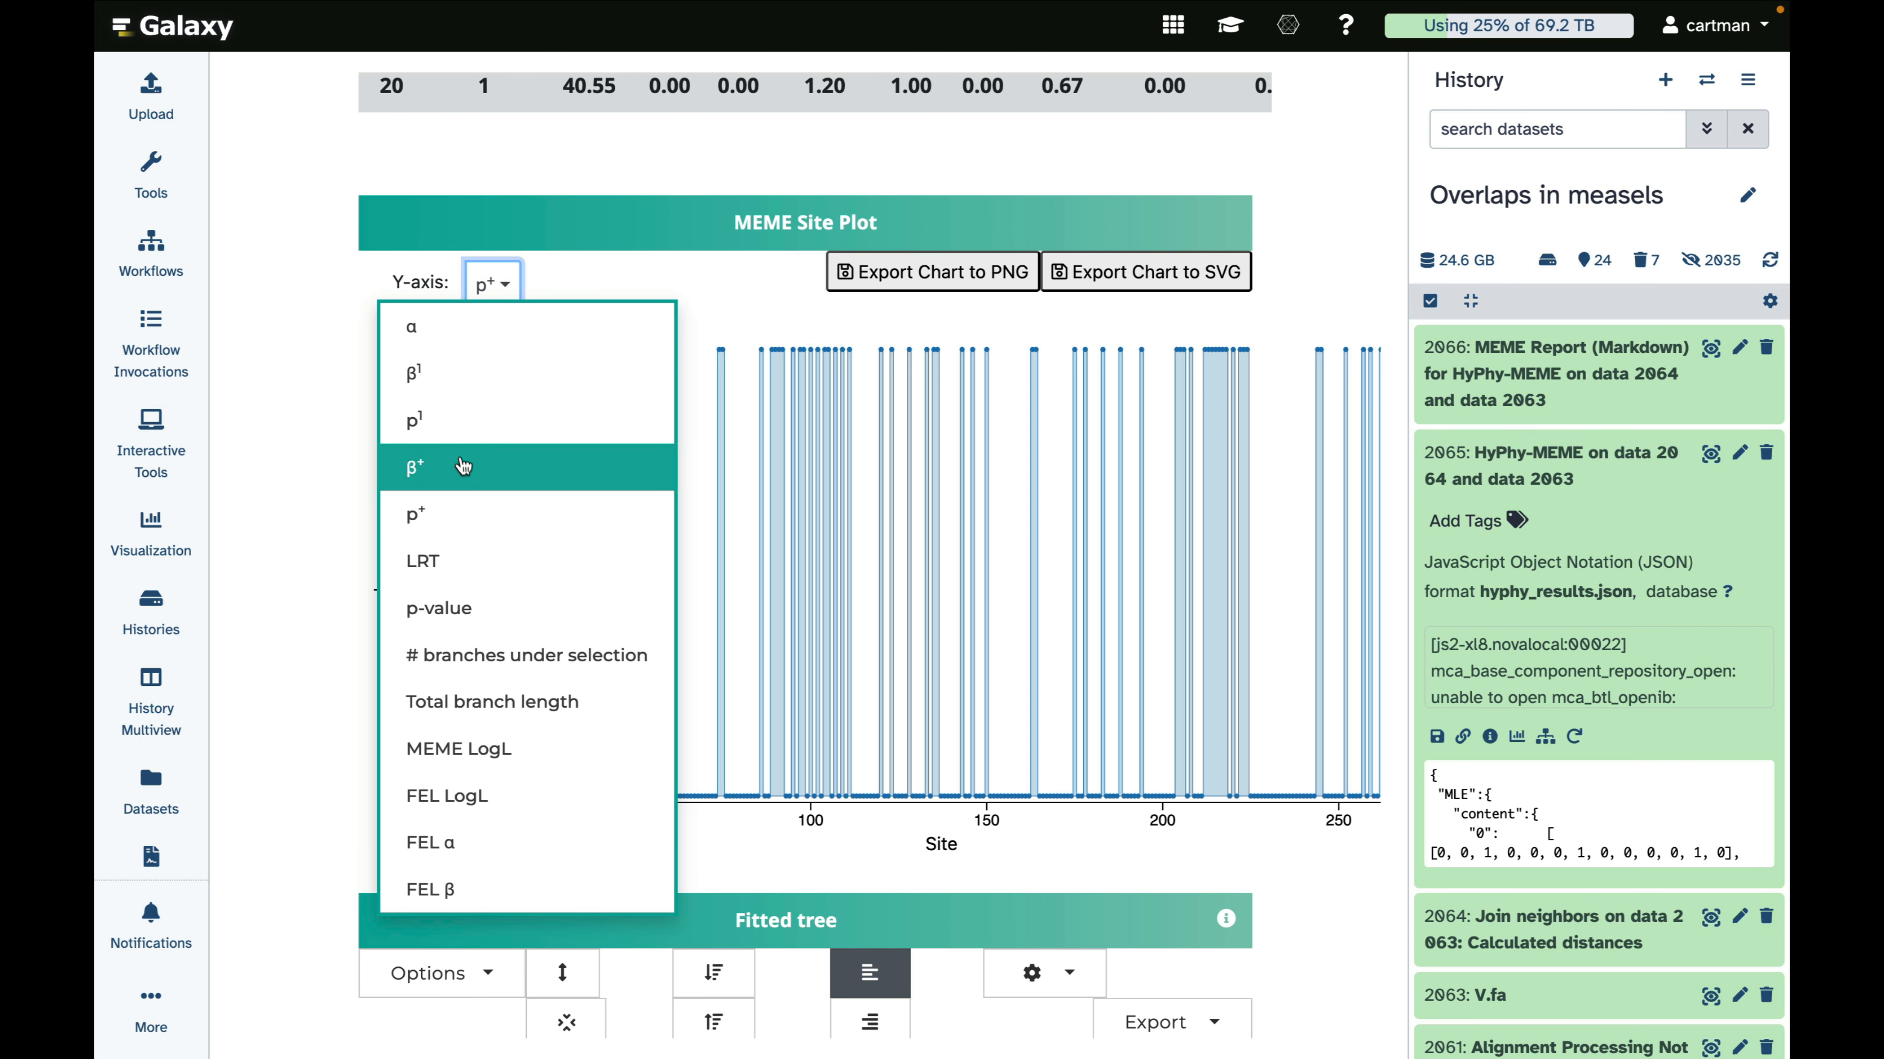
pyautogui.click(462, 436)
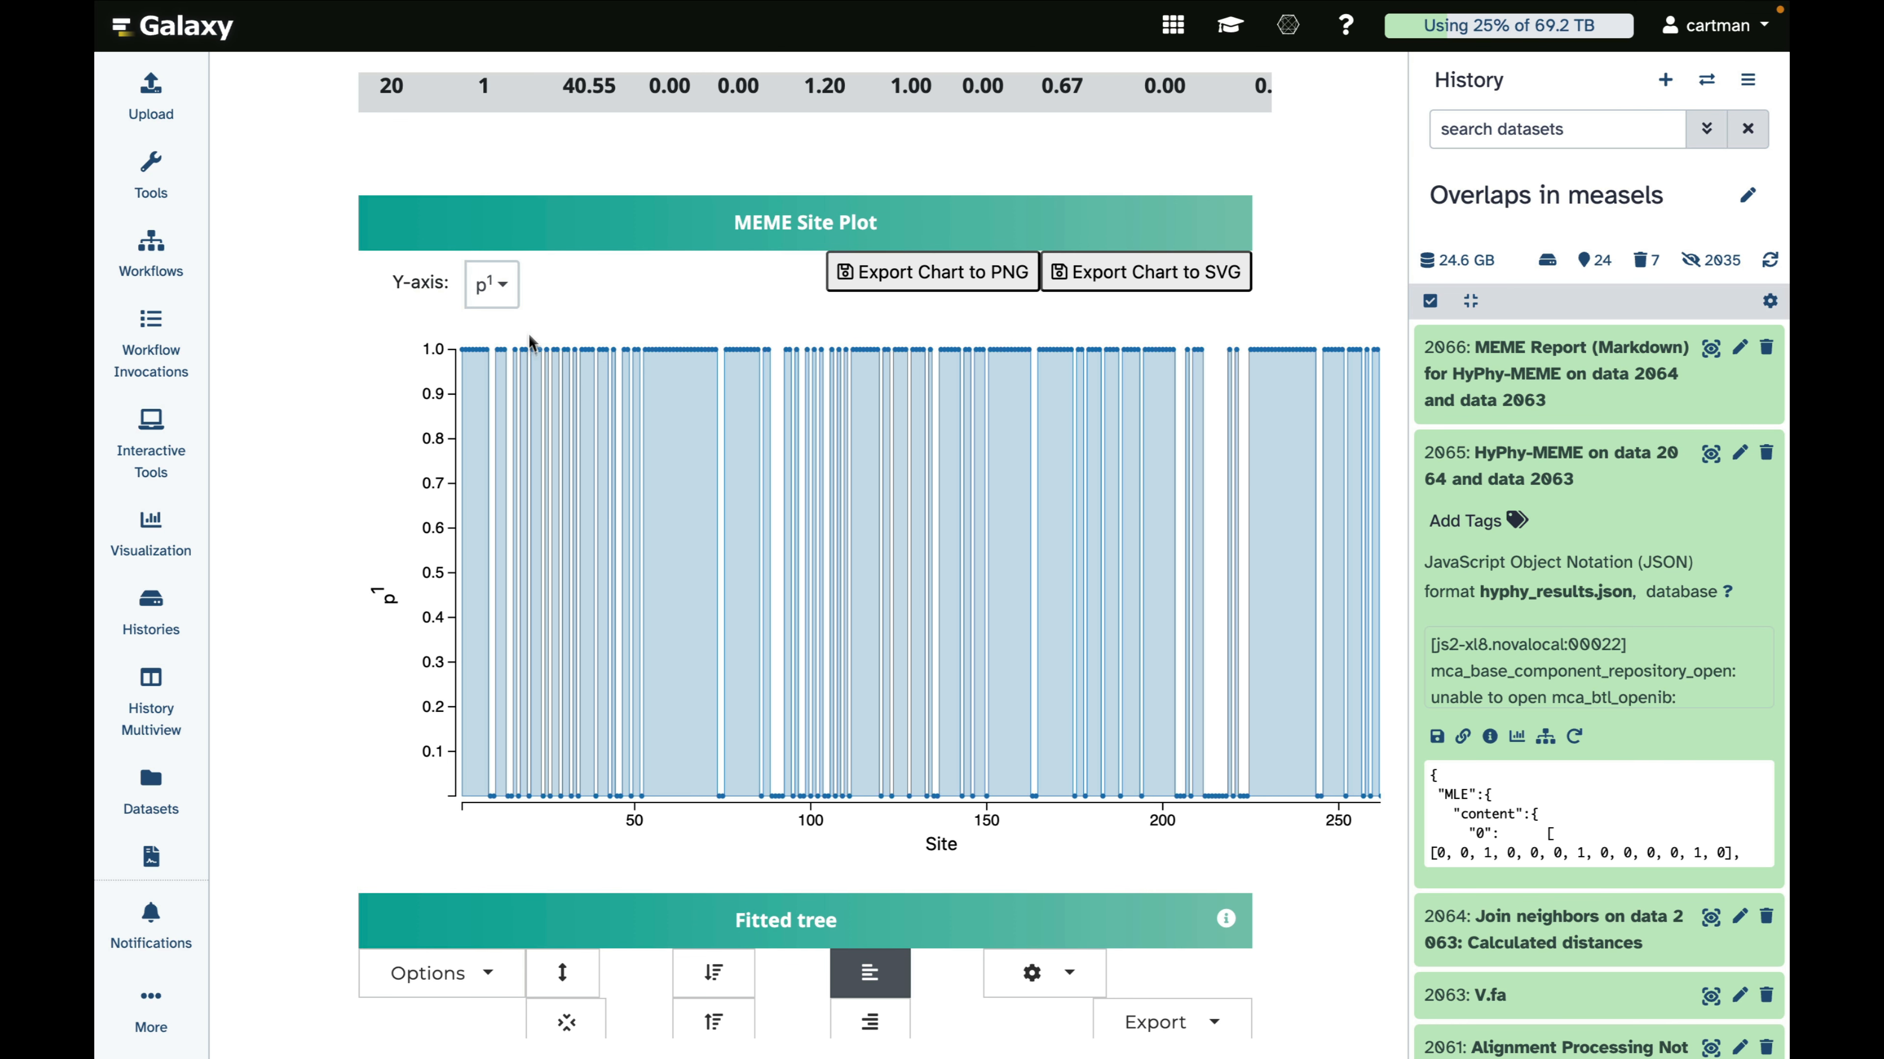
pyautogui.click(499, 285)
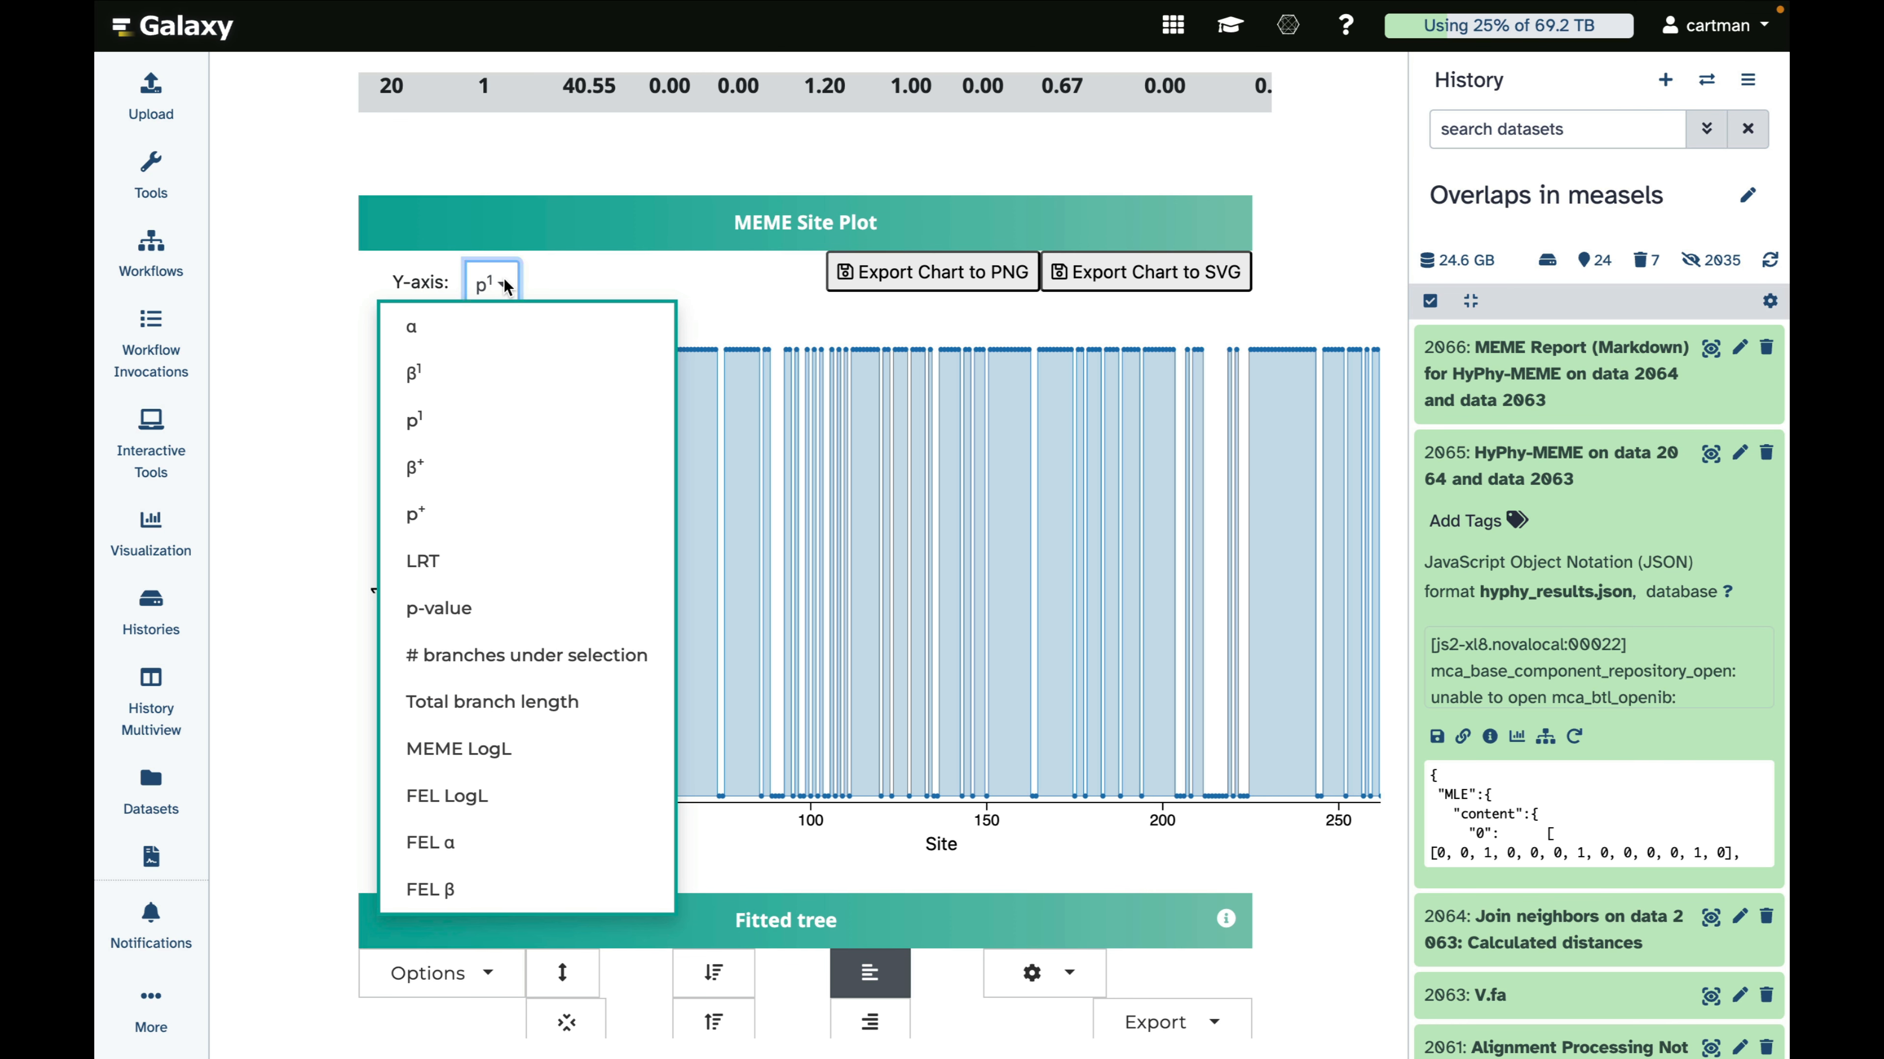
pyautogui.click(456, 608)
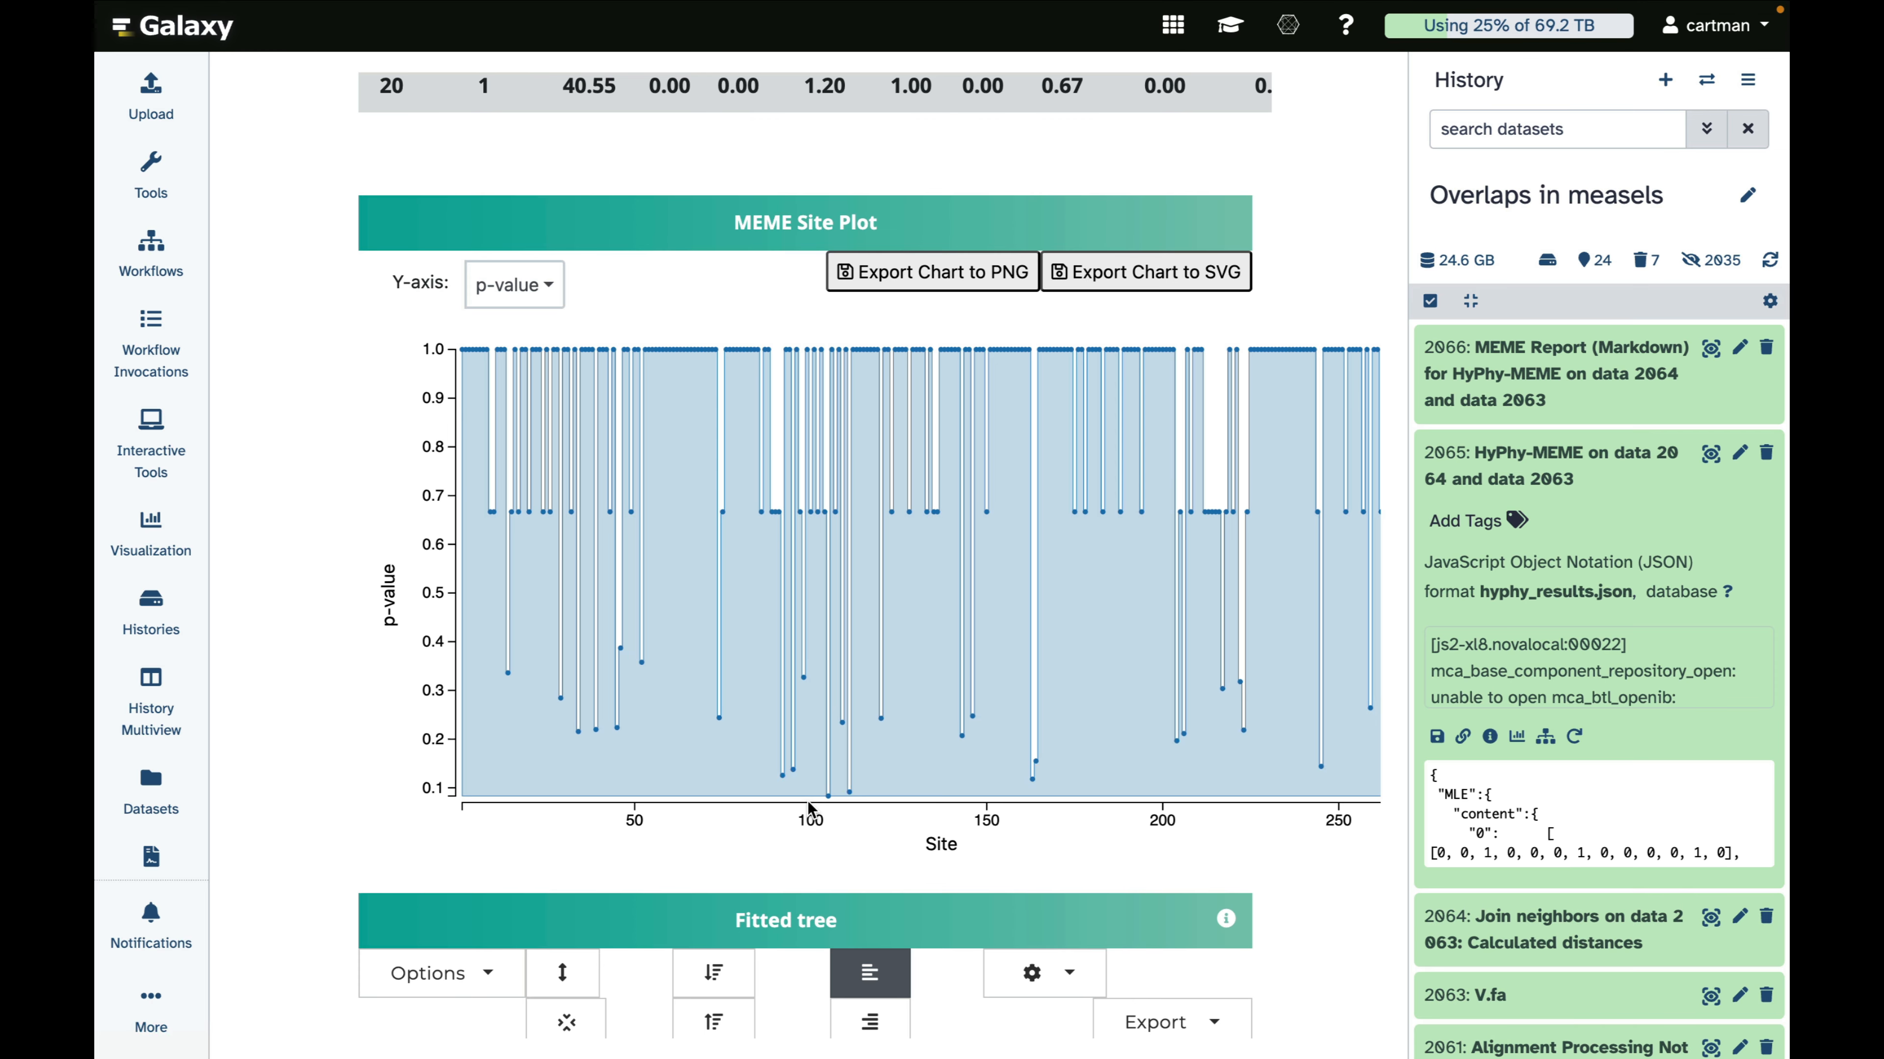
pyautogui.moveTo(826, 796)
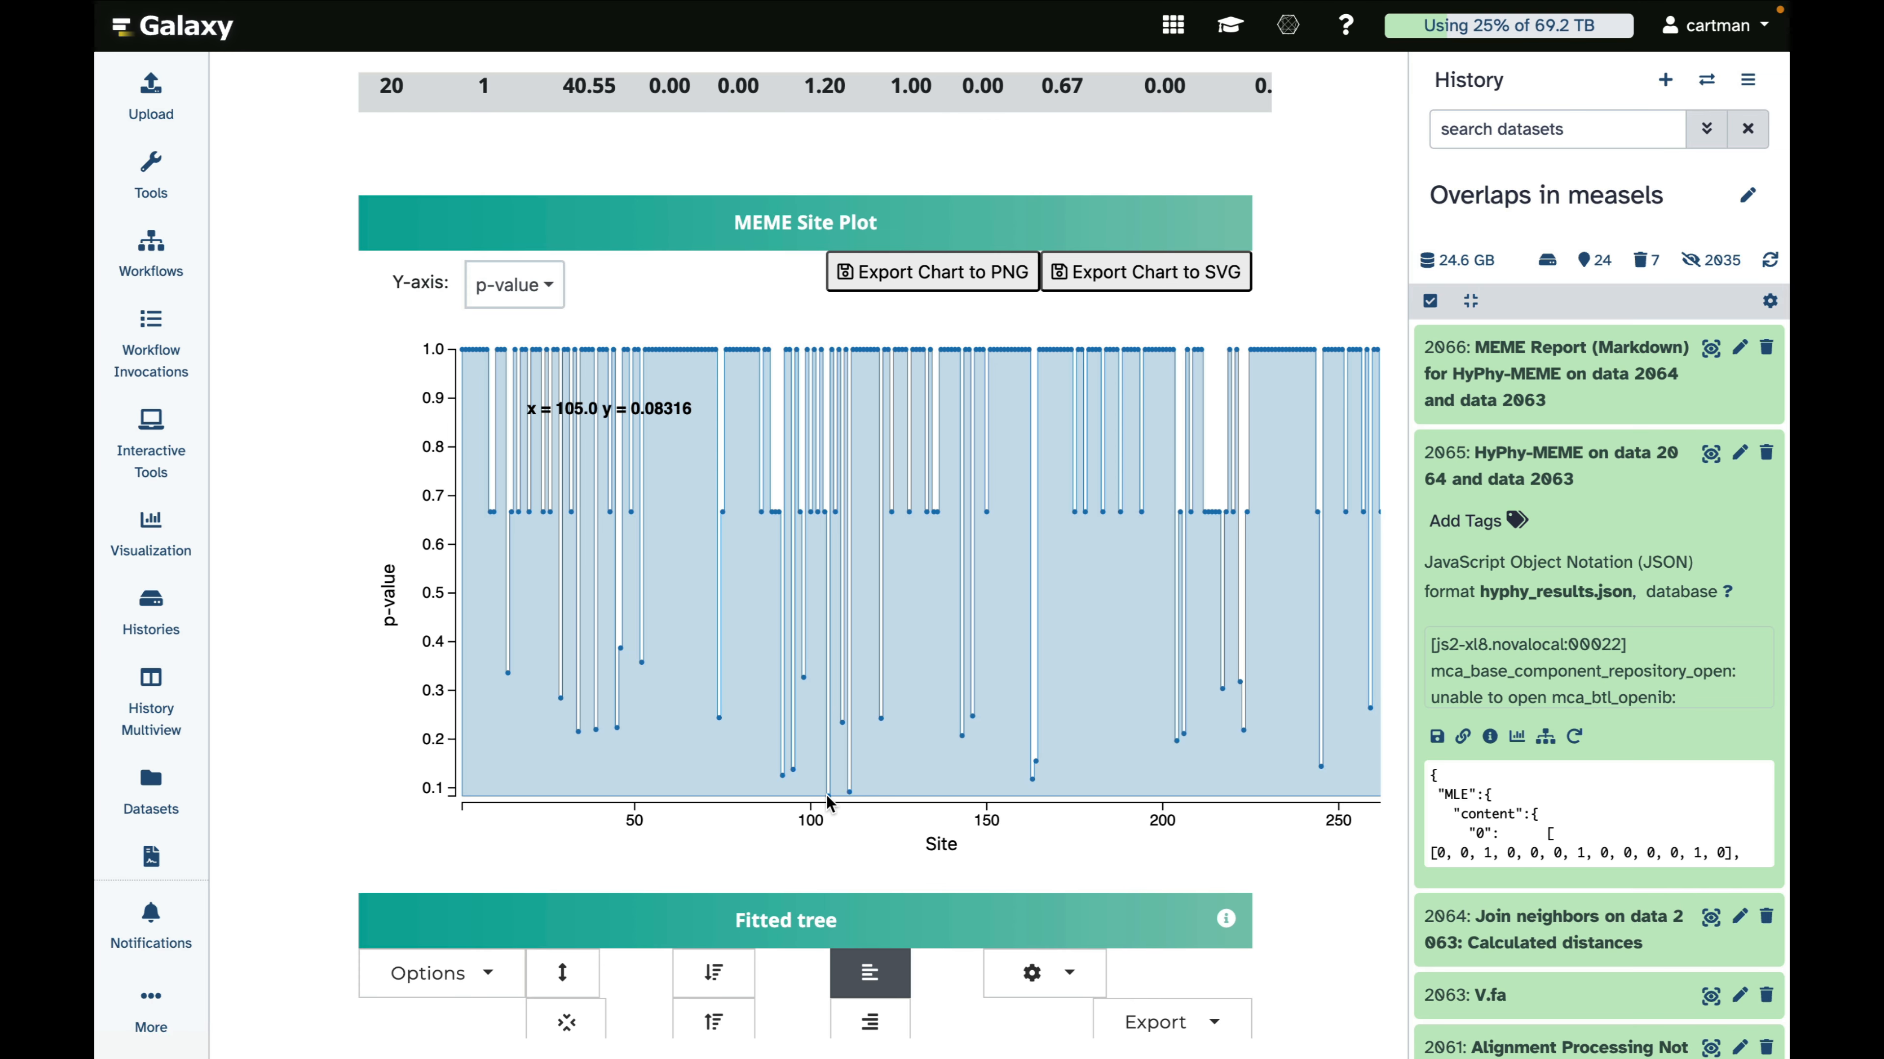